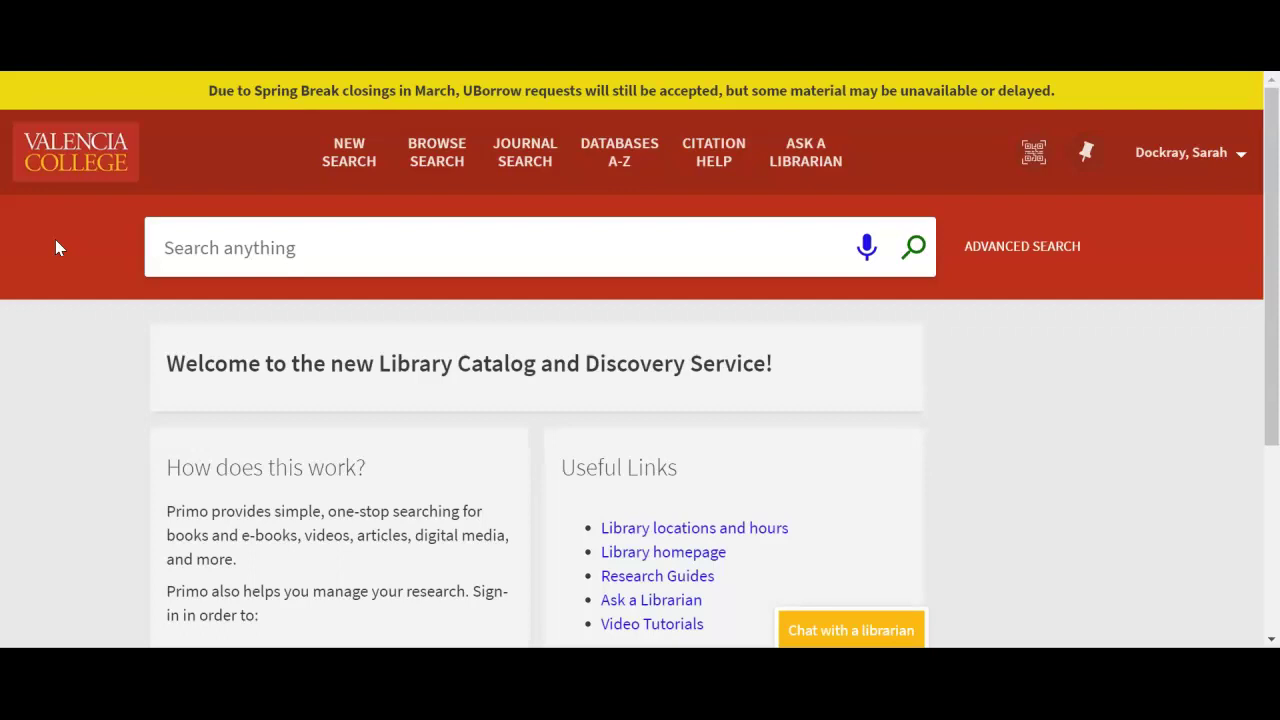
Open the library's A-Z databases list and look through the available subject filters.
left_click(619, 165)
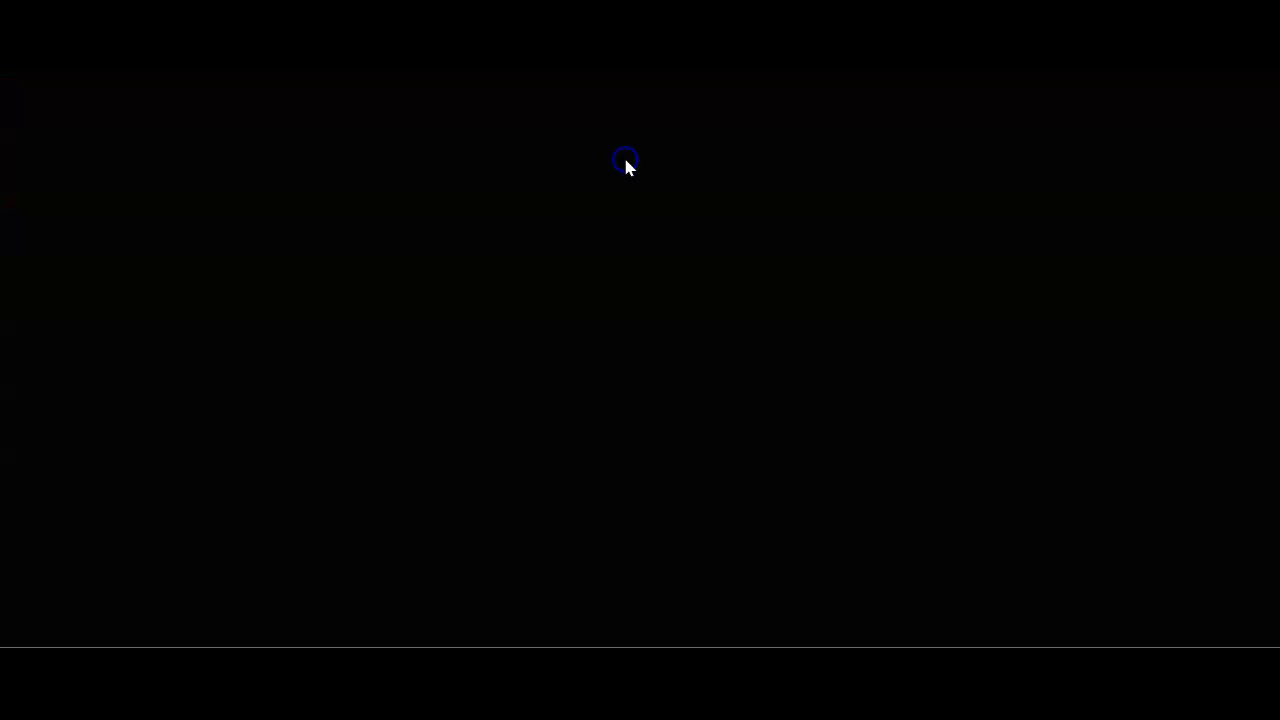
scroll(428, 316, "down", 2)
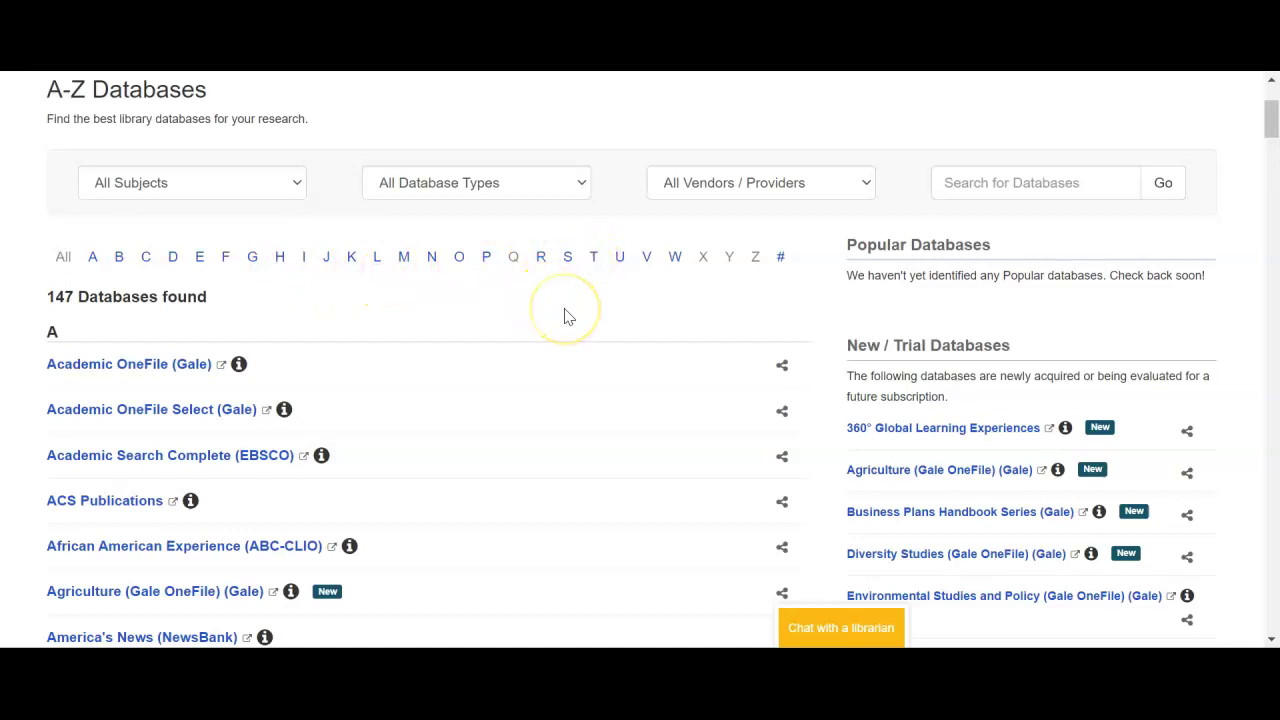
left_click(297, 183)
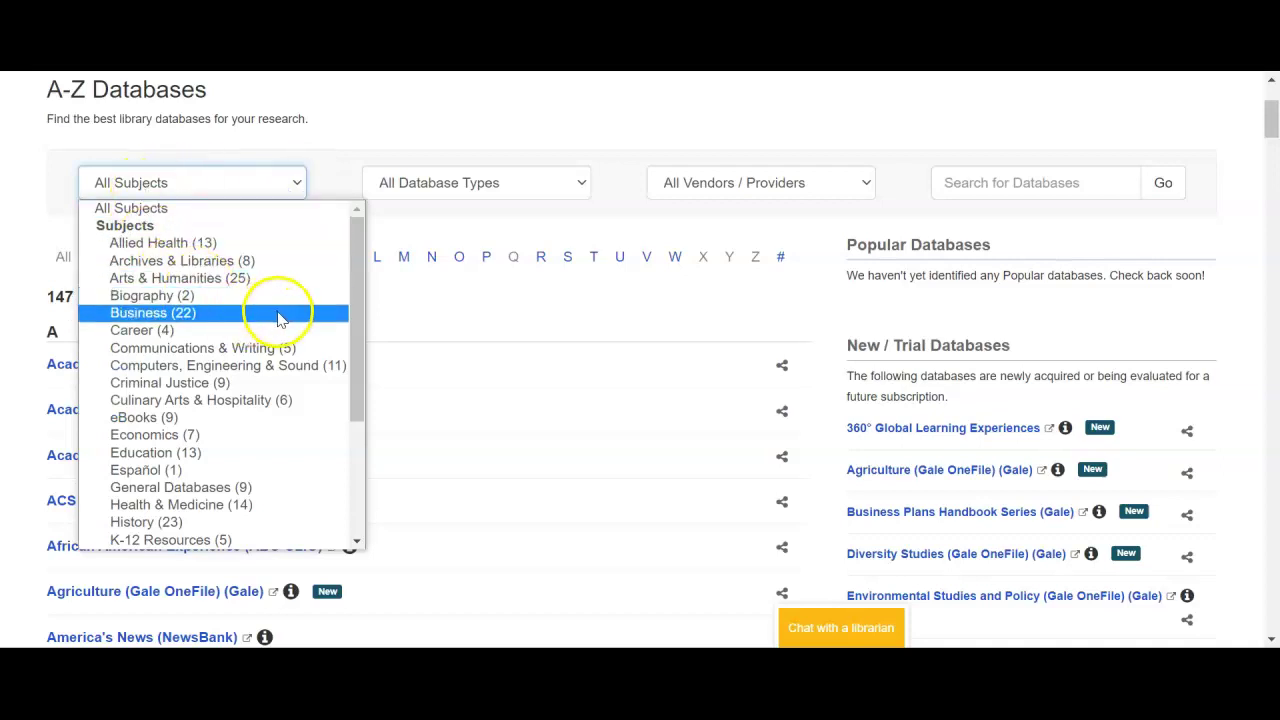
scroll(280, 318, "down", 3)
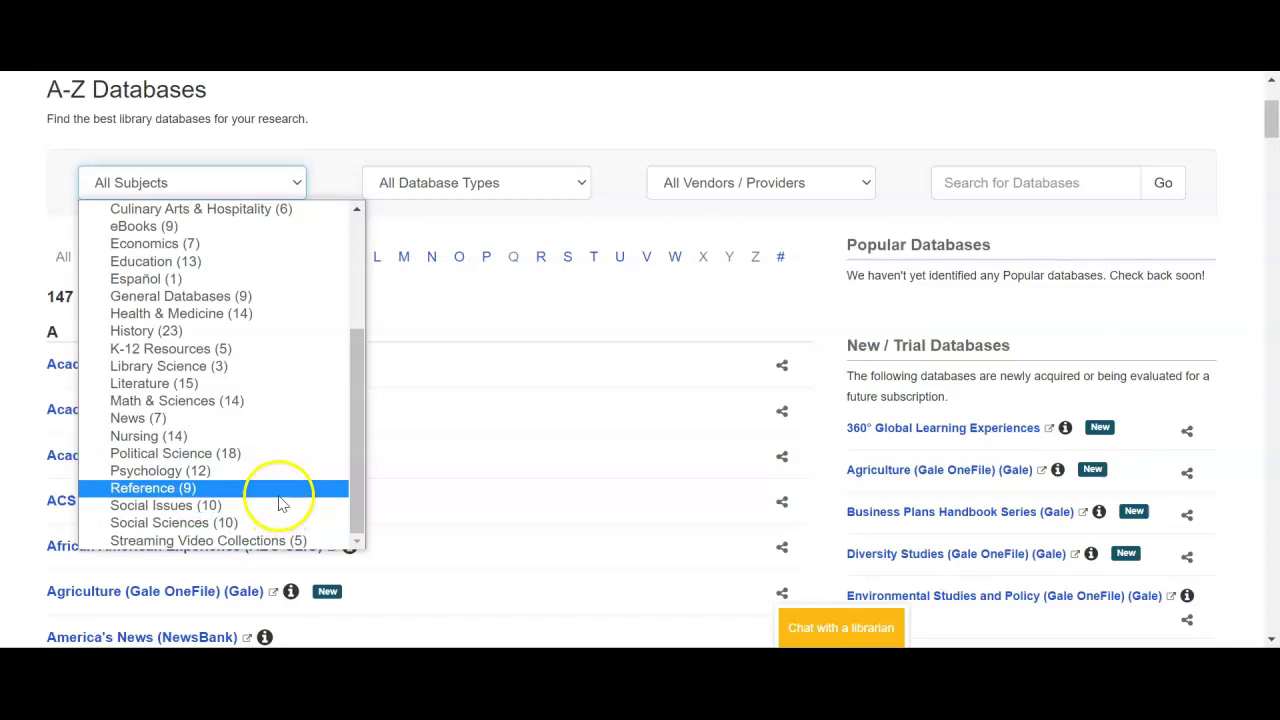
scroll(345, 205, "up", 1)
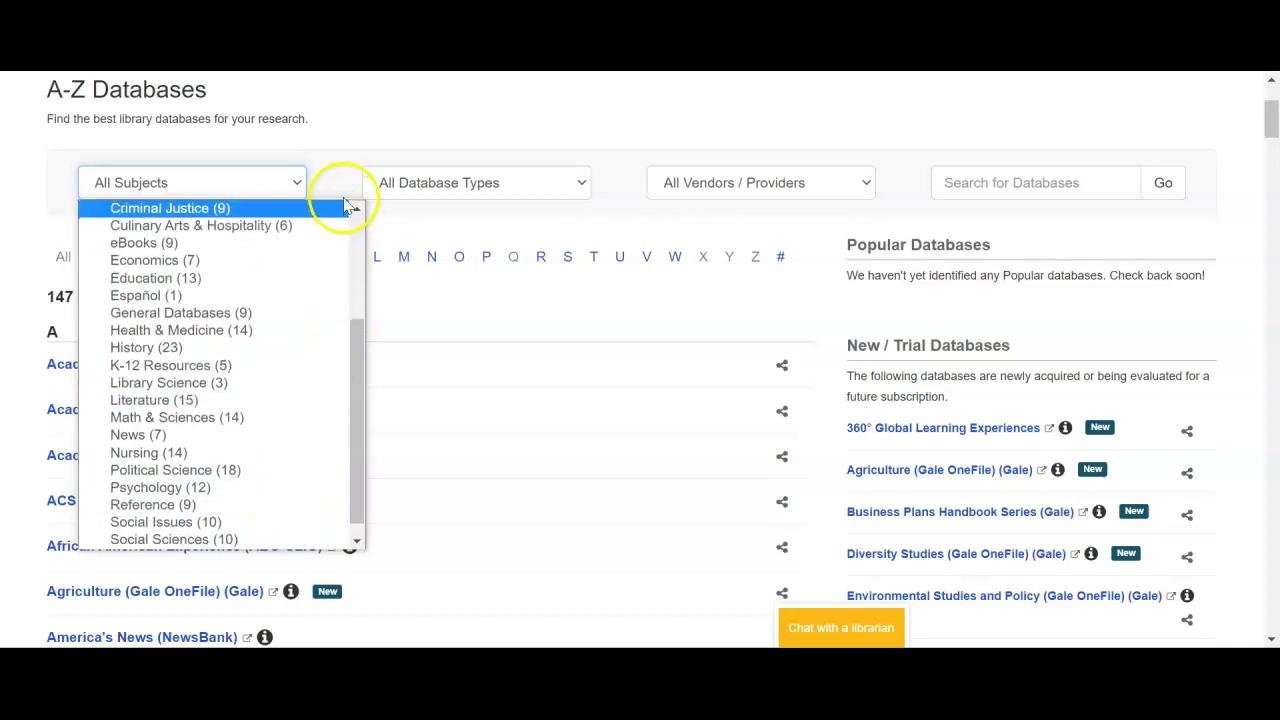
left_click(357, 160)
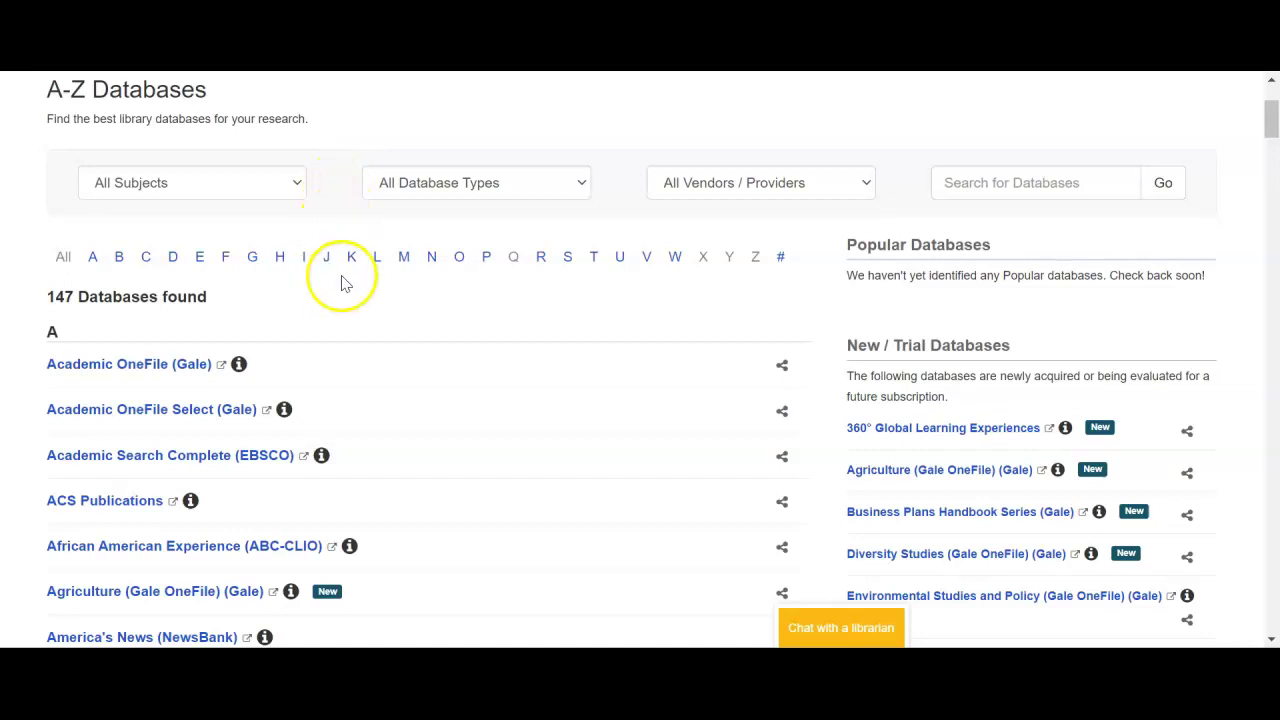
Limit the databases to those starting with O and open Opposing Viewpoints (Gale In Context).
left_click(458, 258)
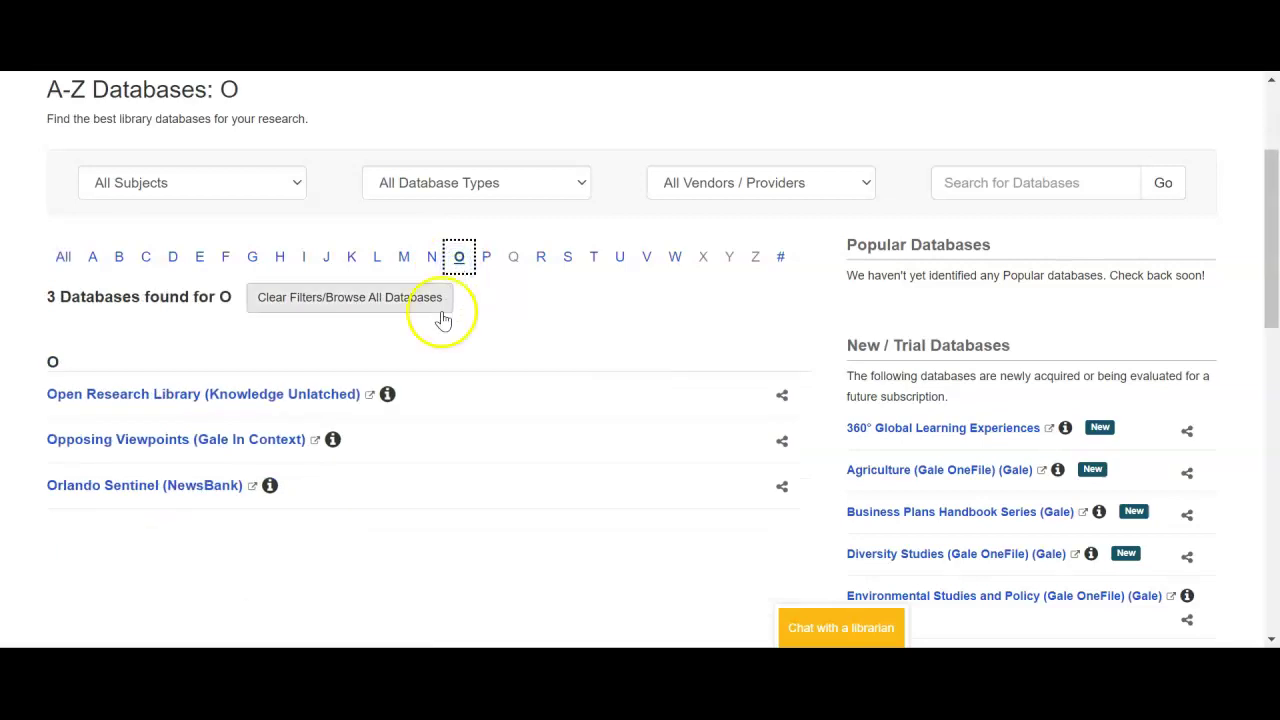
left_click(266, 443)
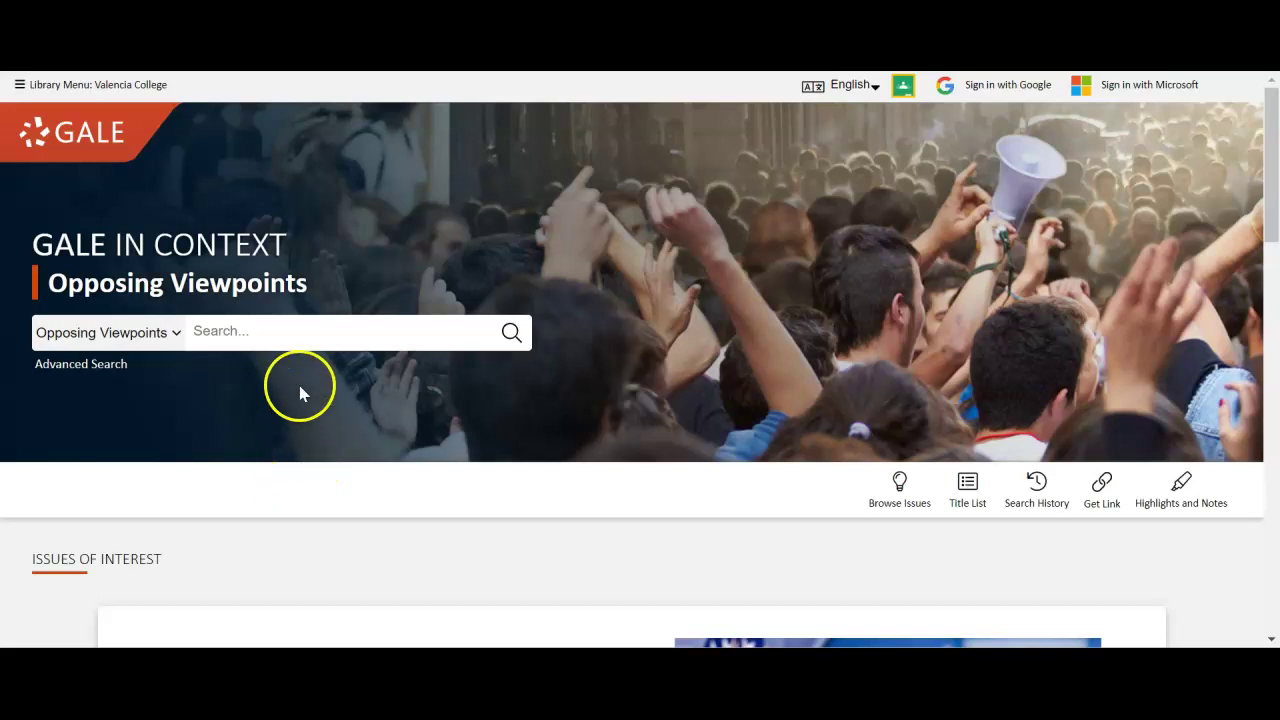
Search Opposing Viewpoints for "medical marijuana" and open the suggested Medical Marijuana topic page.
left_click(305, 323)
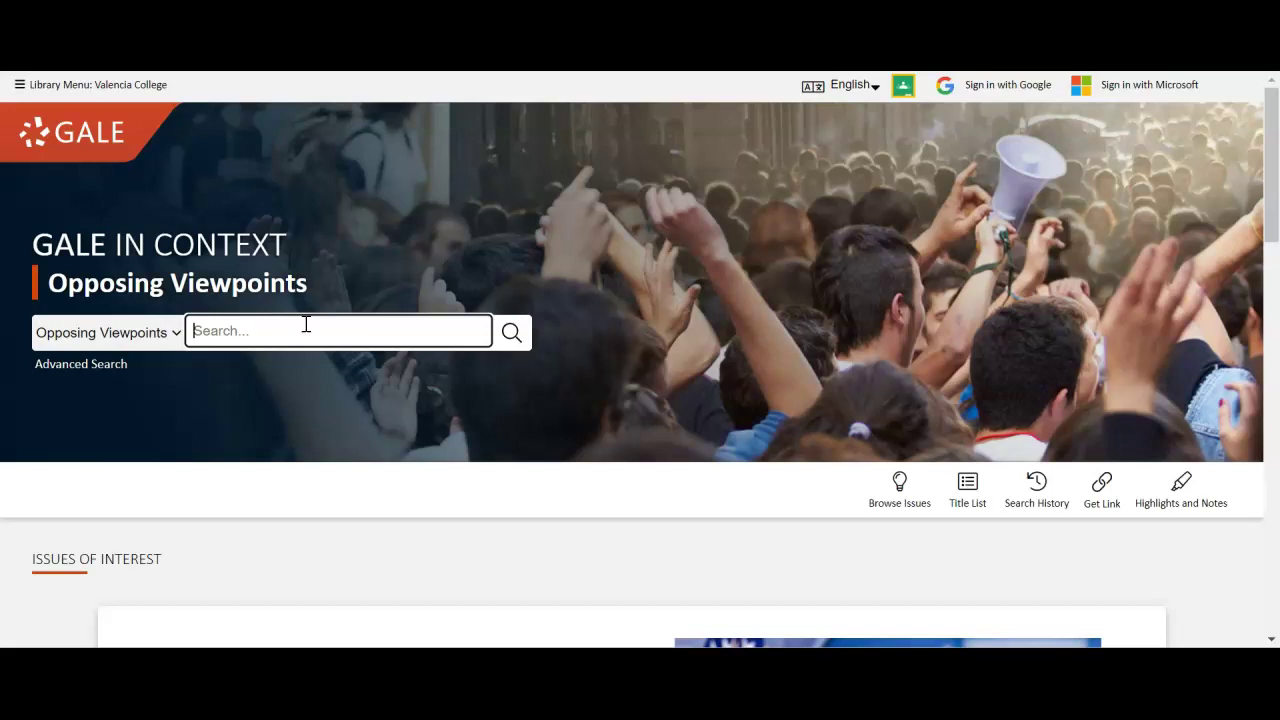
type("medical me")
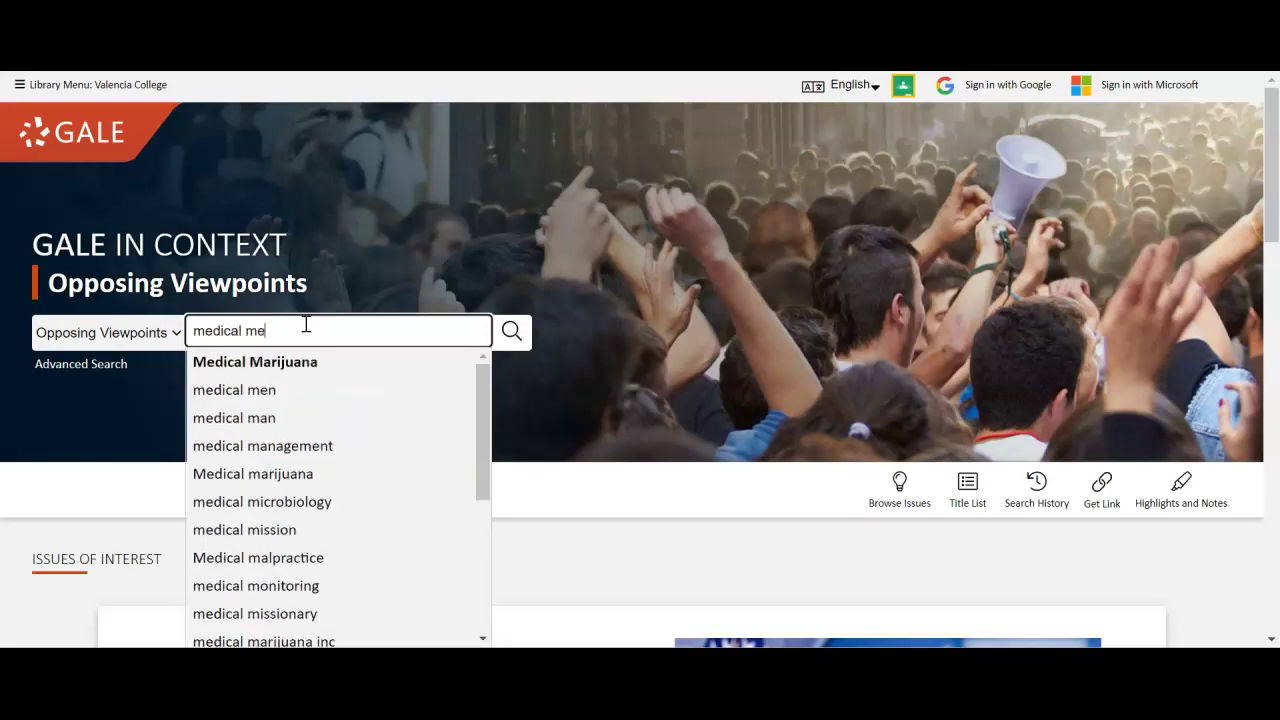
key("BackSpace")
type("arijuana")
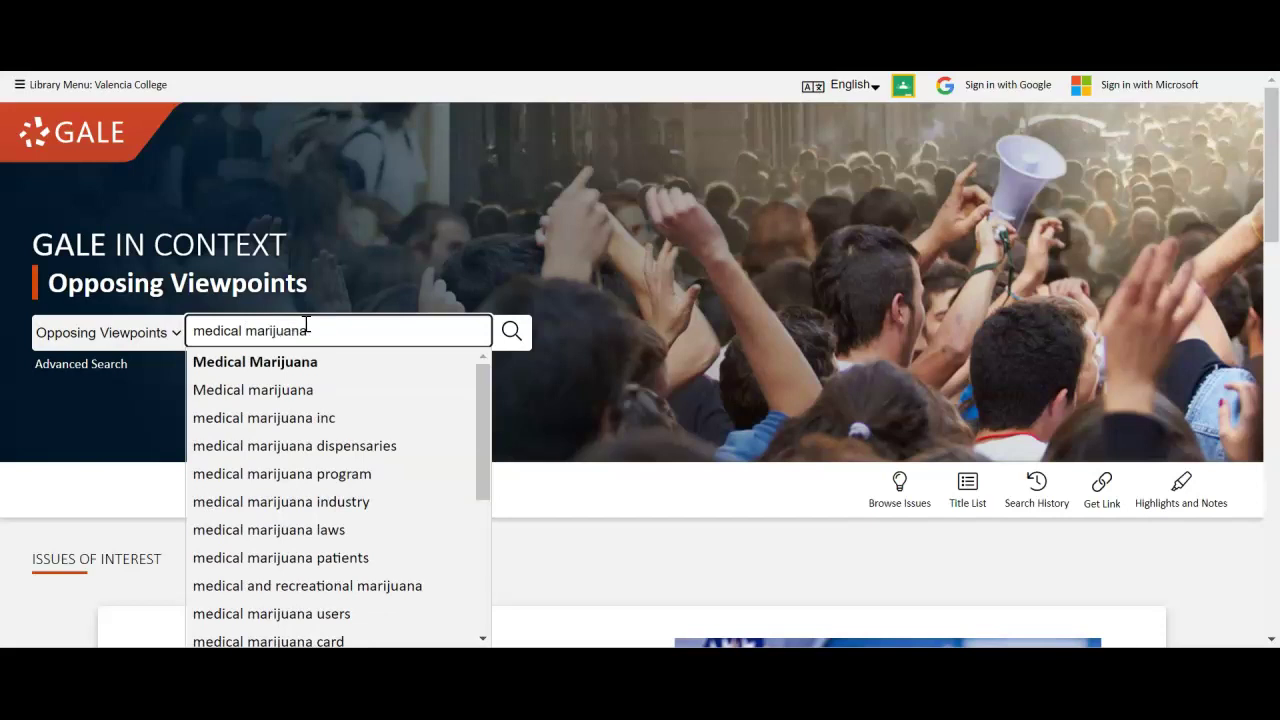
left_click(282, 362)
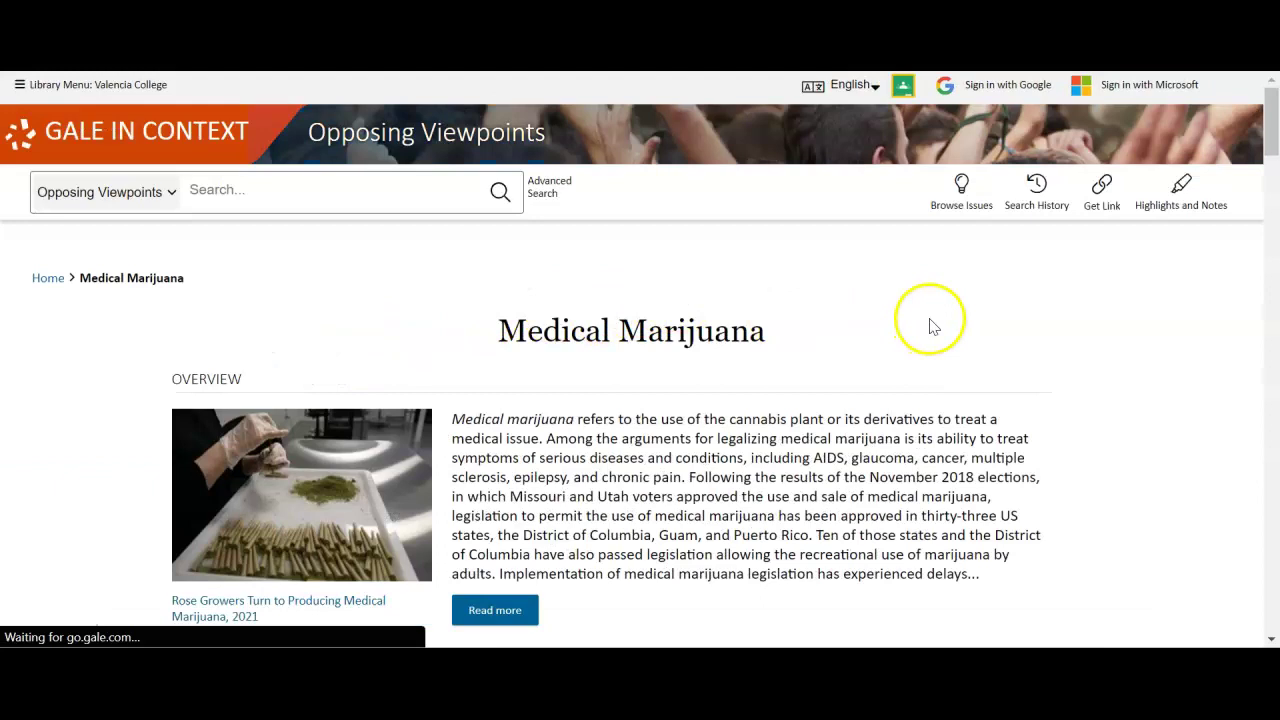
Look over the Medical Marijuana topic page and open the full text of its overview.
scroll(930, 325, "down", 1)
scroll(930, 318, "down", 1)
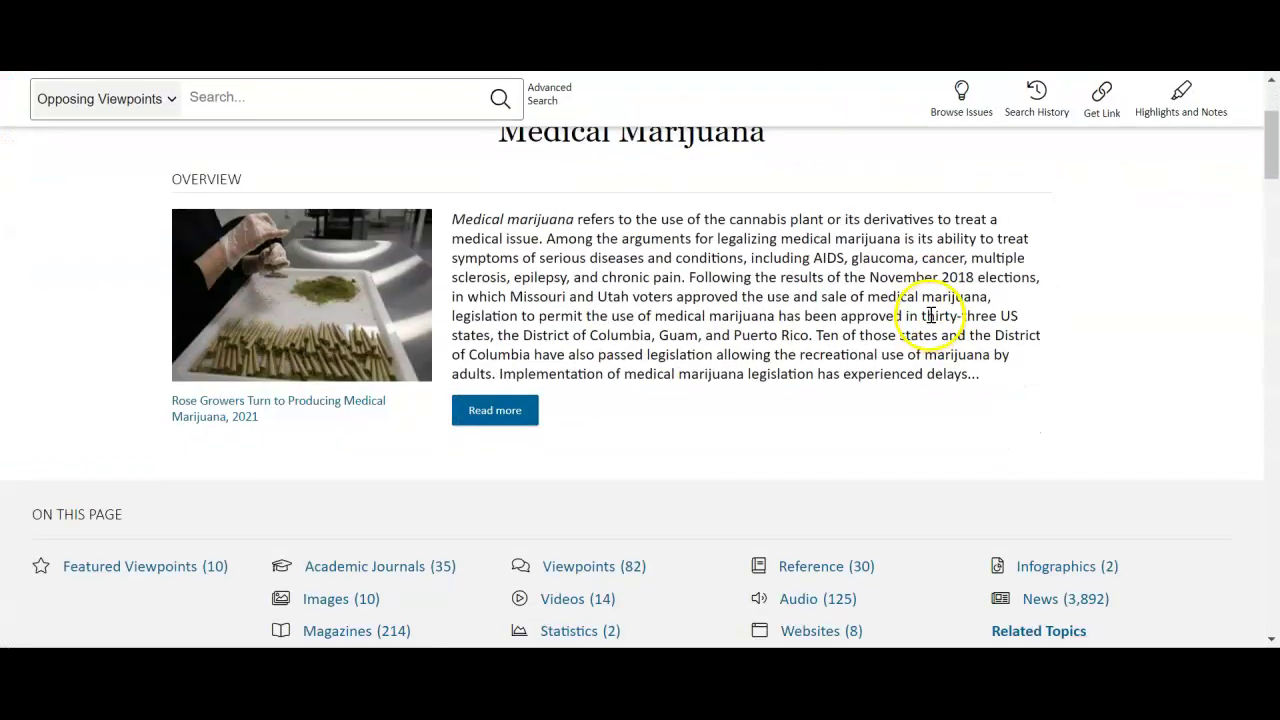
scroll(929, 315, "up", 1)
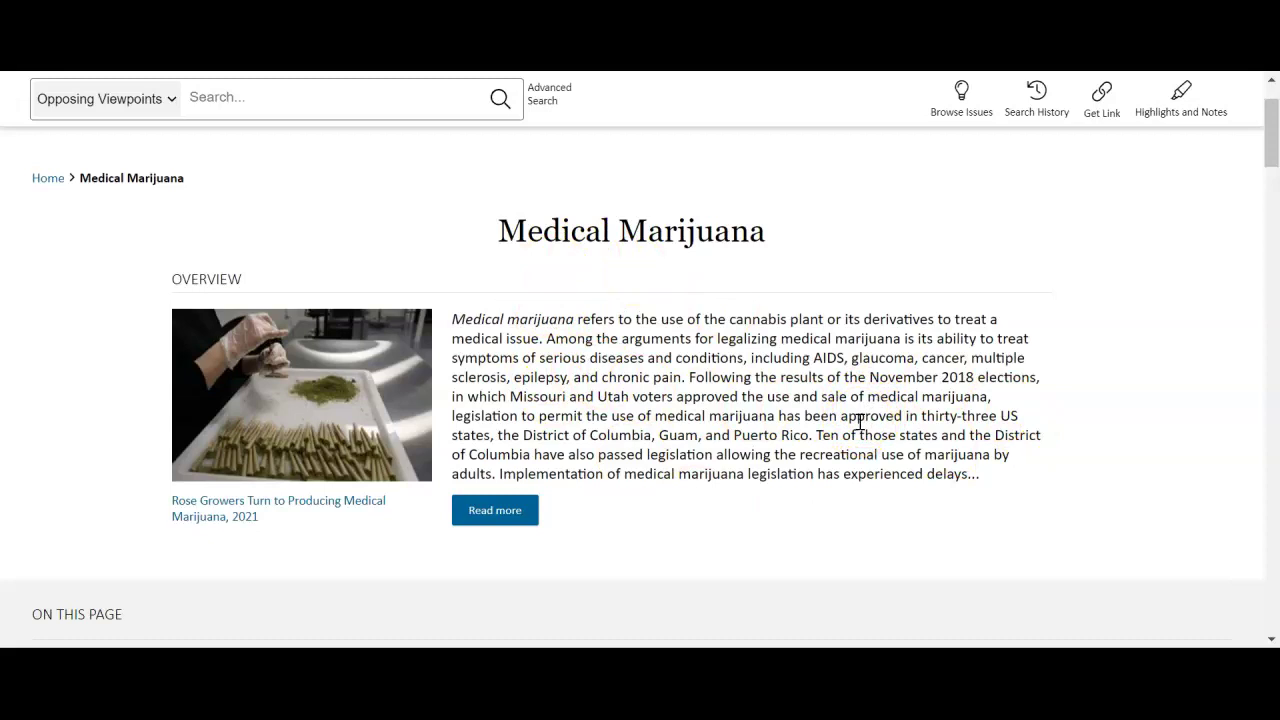
left_click(505, 511)
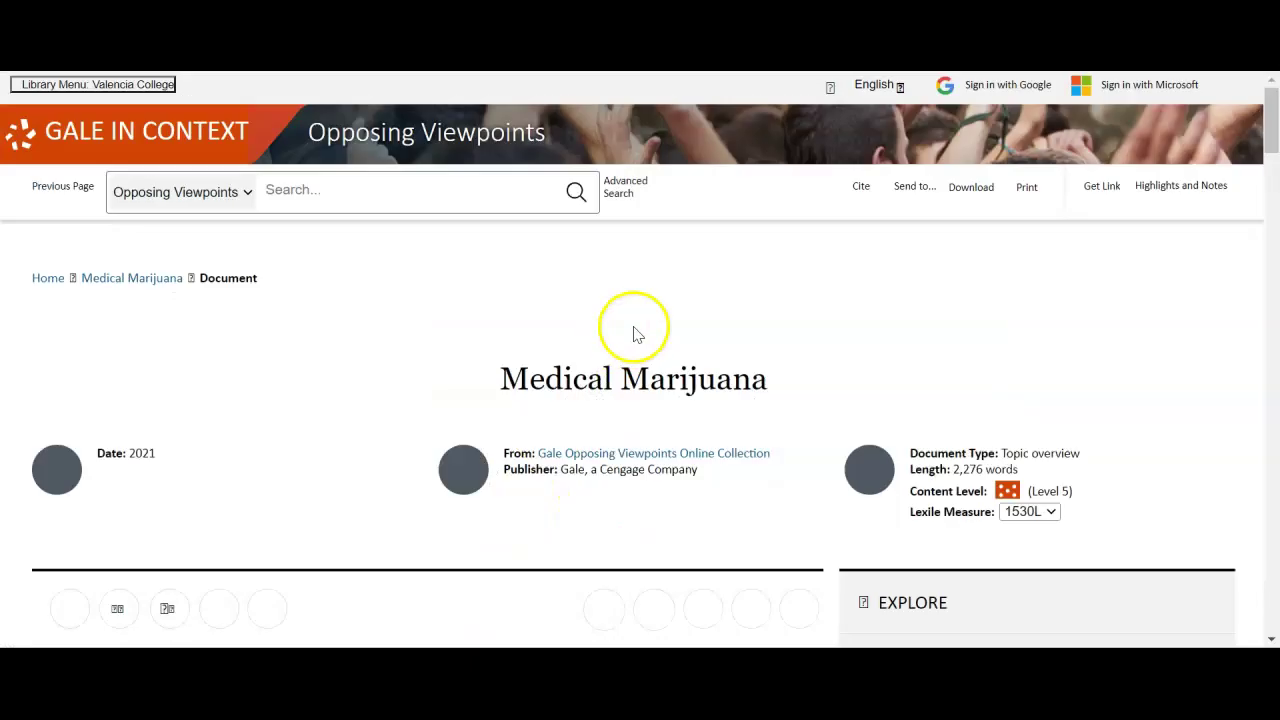
Examine the overview article's main ideas, body text, source citation, related articles and related subjects.
scroll(658, 322, "down", 5)
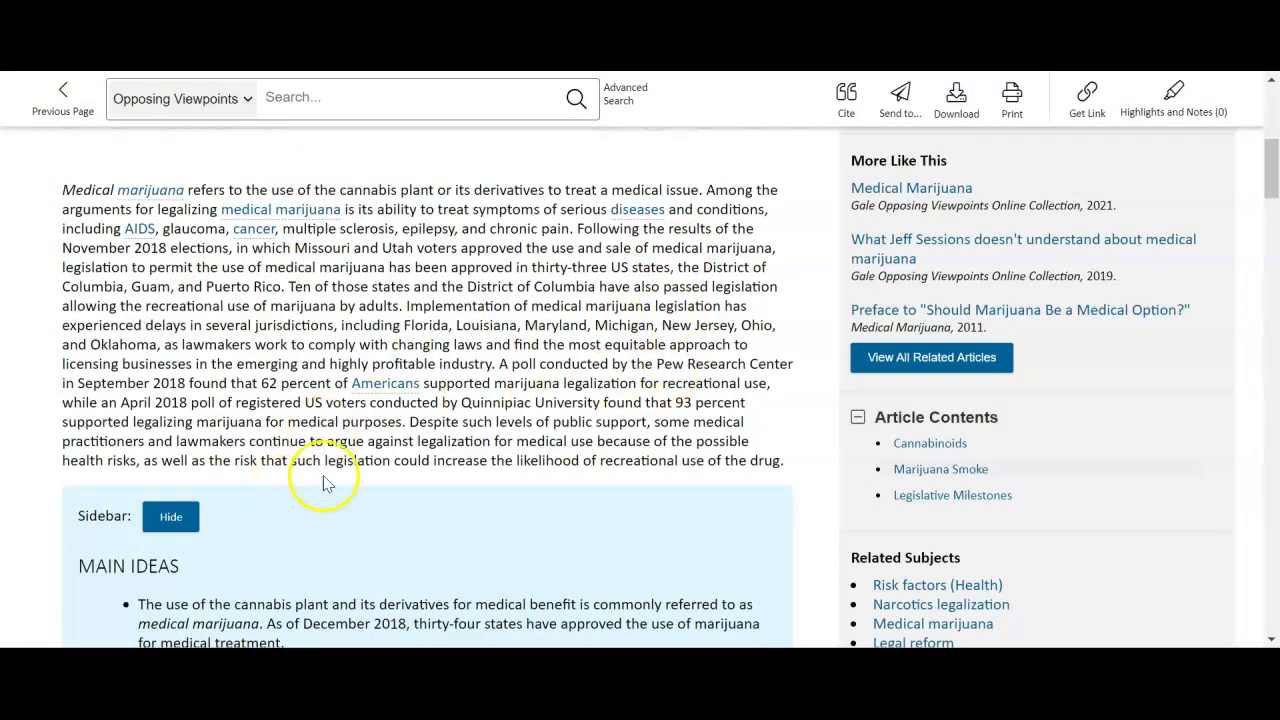
scroll(512, 400, "down", 1)
scroll(512, 400, "down", 4)
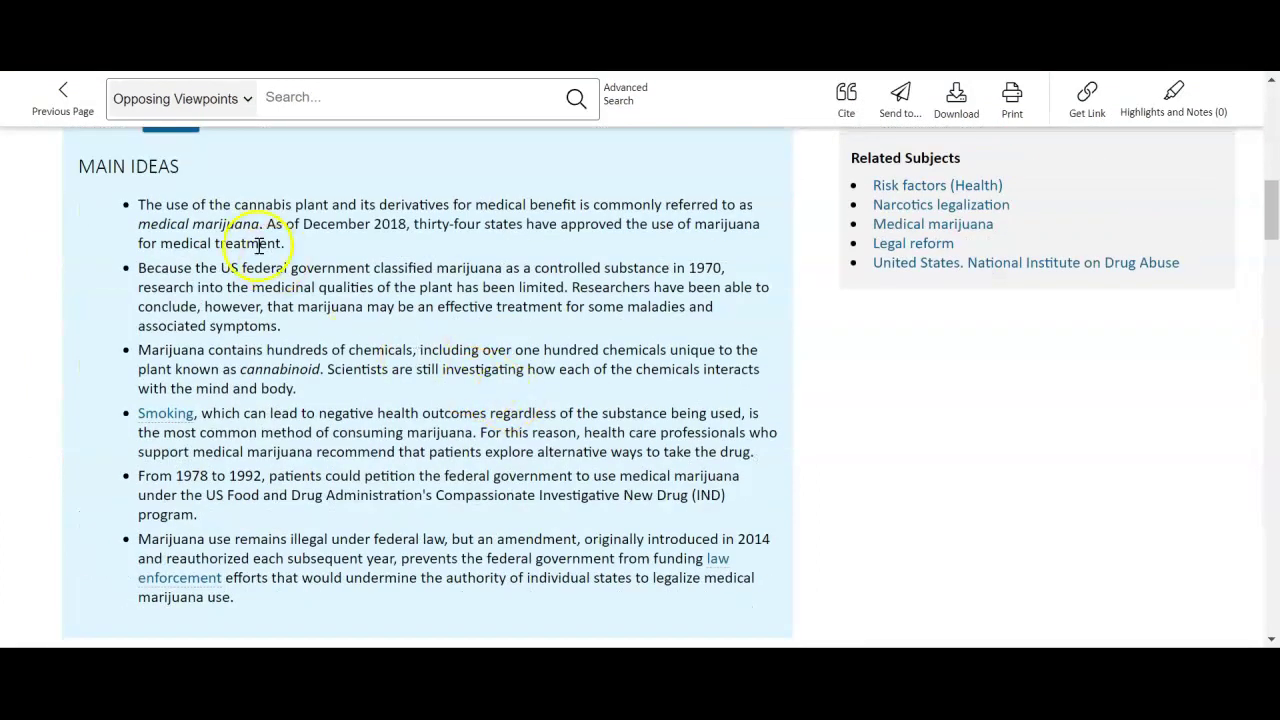
scroll(519, 490, "down", 6)
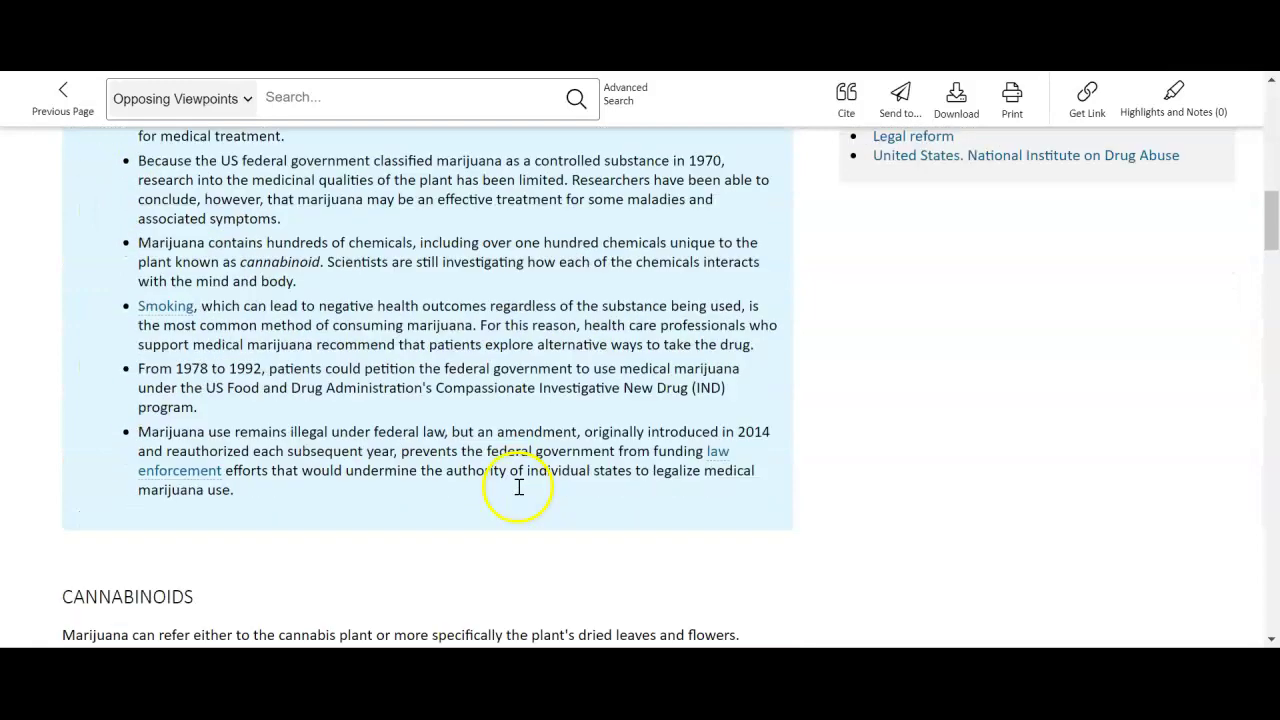
scroll(519, 490, "down", 13)
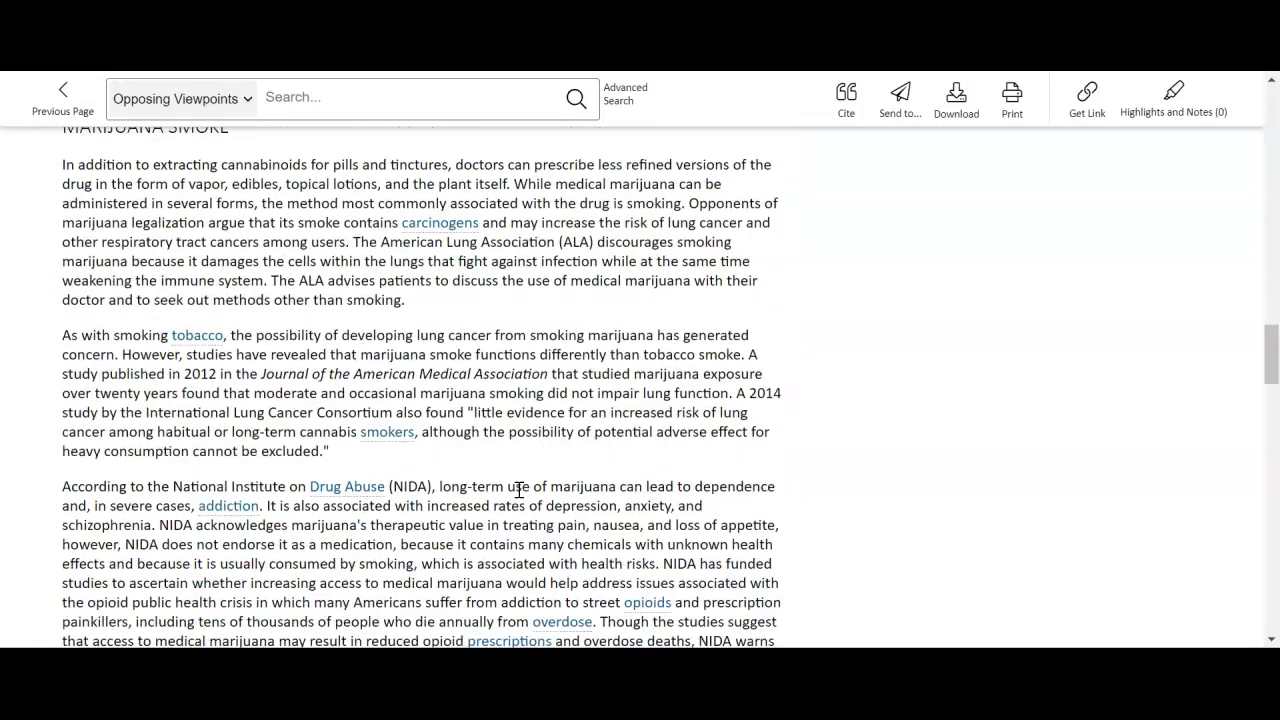
scroll(519, 497, "down", 15)
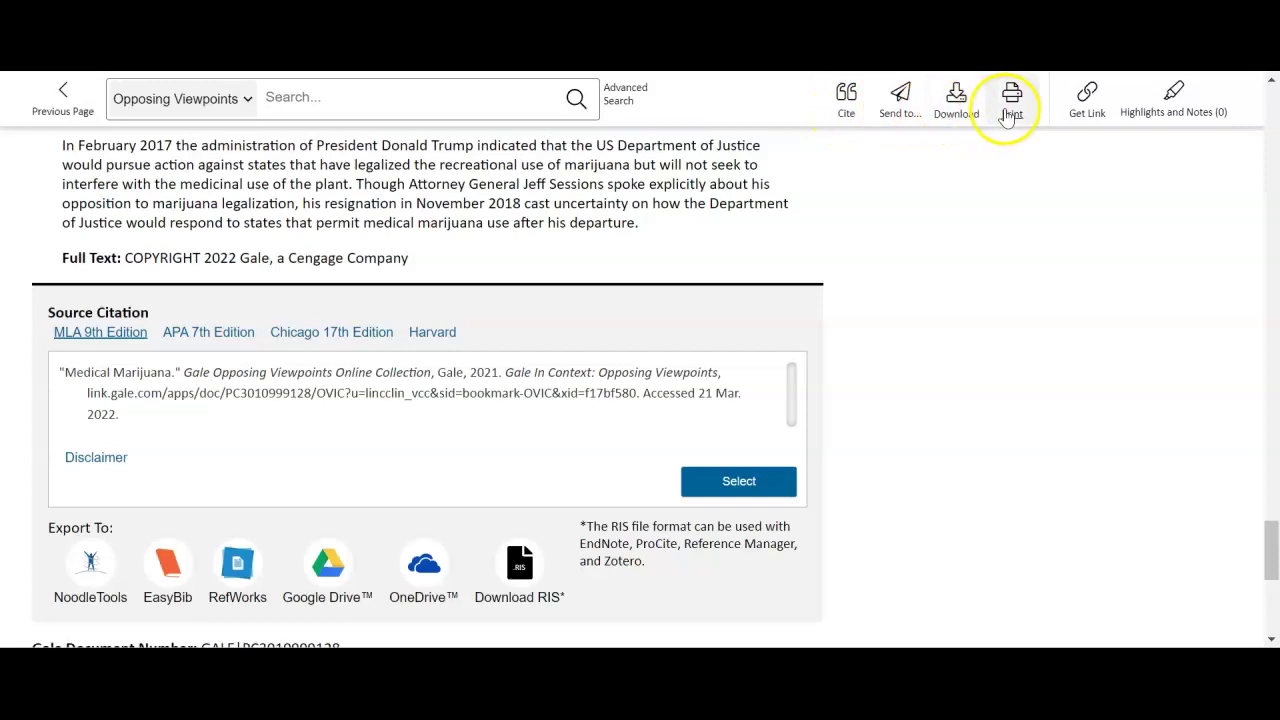
scroll(805, 292, "up", 5)
scroll(800, 295, "up", 15)
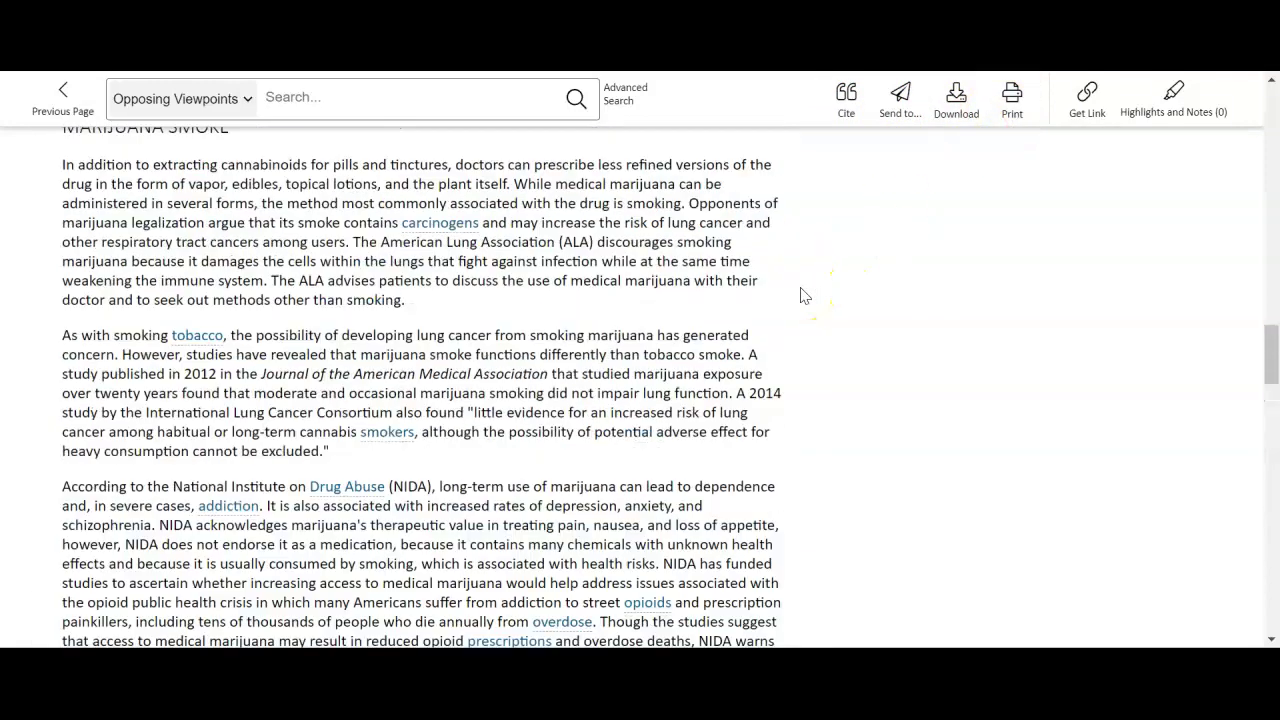
scroll(800, 295, "up", 5)
scroll(800, 295, "down", 5)
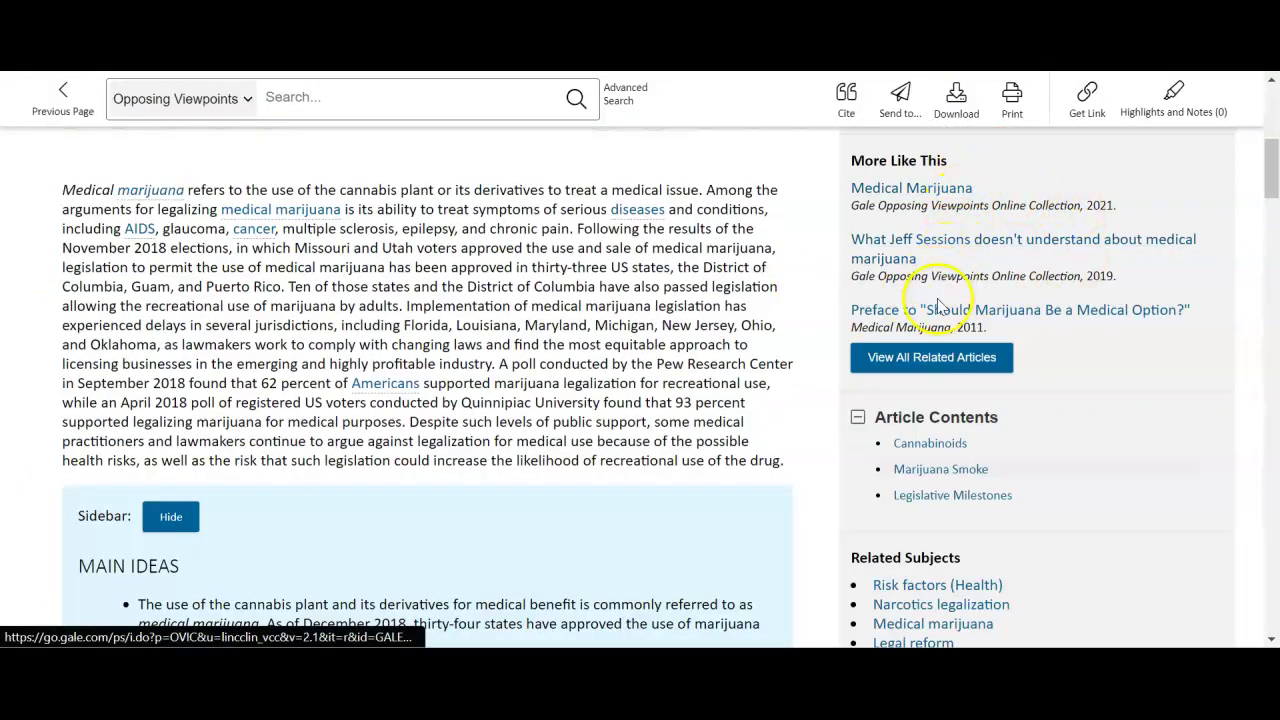
scroll(930, 360, "down", 1)
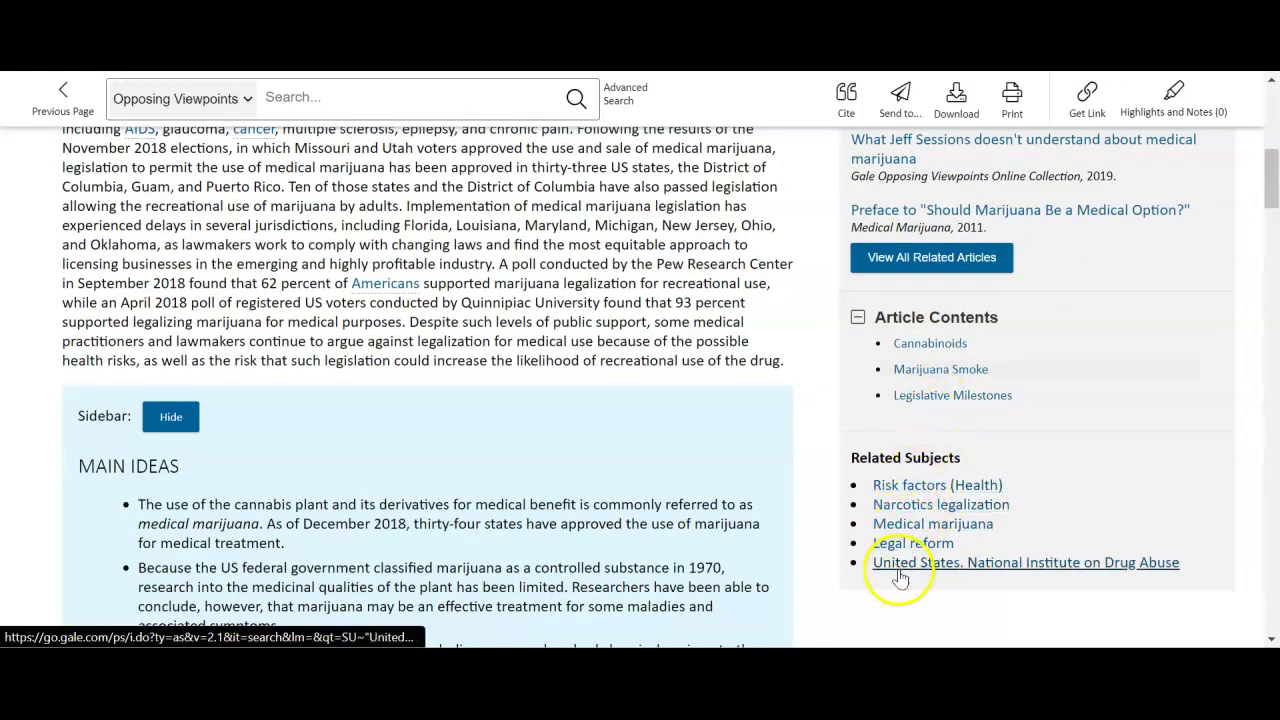
Return to the Medical Marijuana topic page and examine its content types, including viewpoints, academic journals, reference, images and infographics.
left_click(50, 103)
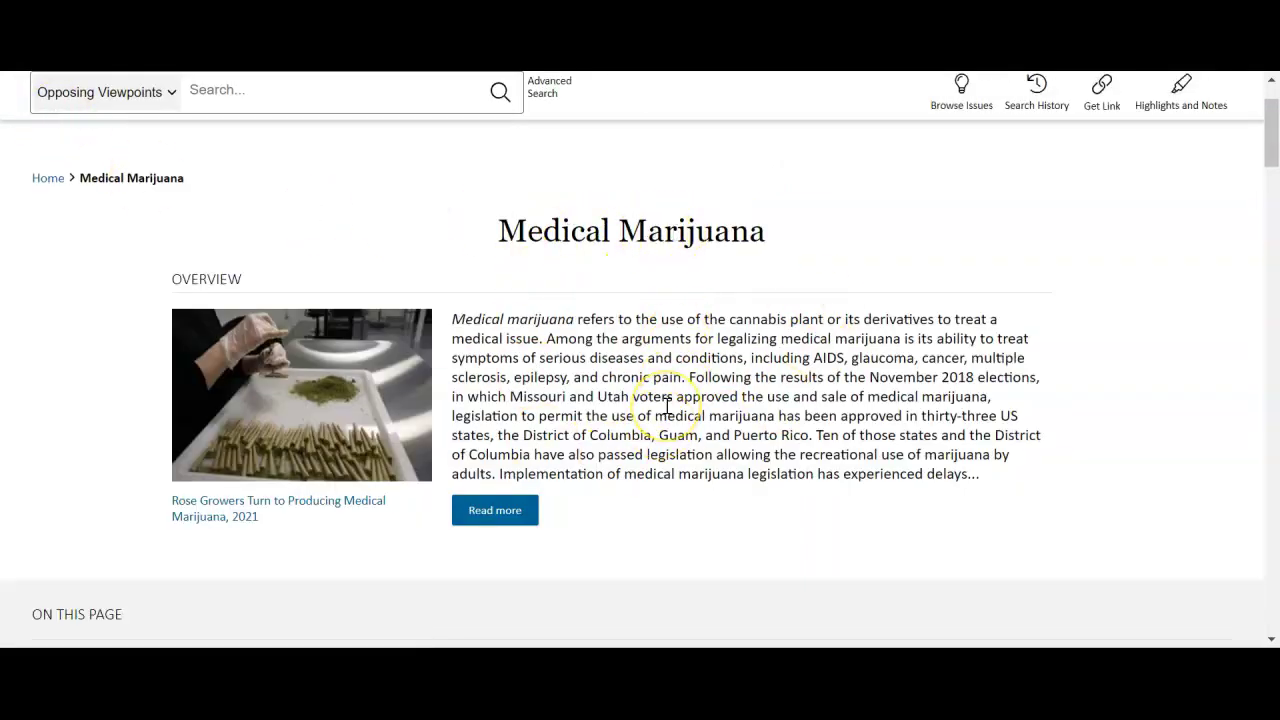
scroll(667, 405, "down", 5)
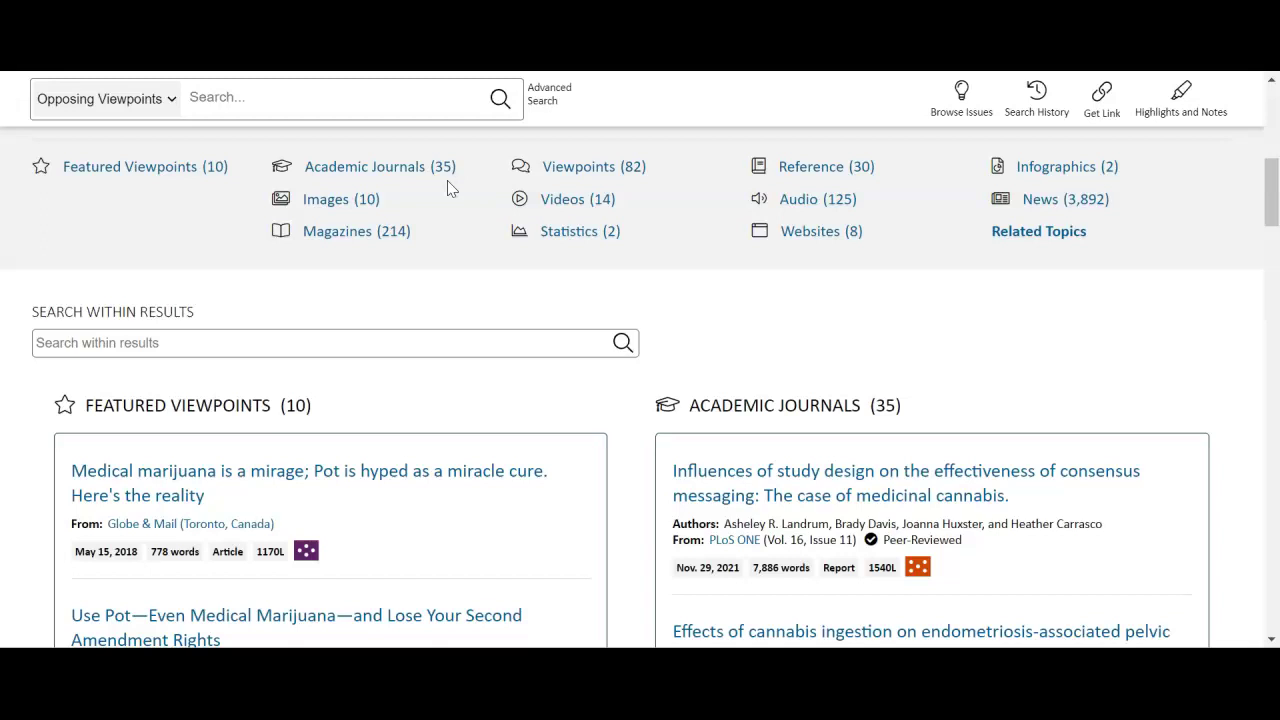
scroll(443, 190, "down", 3)
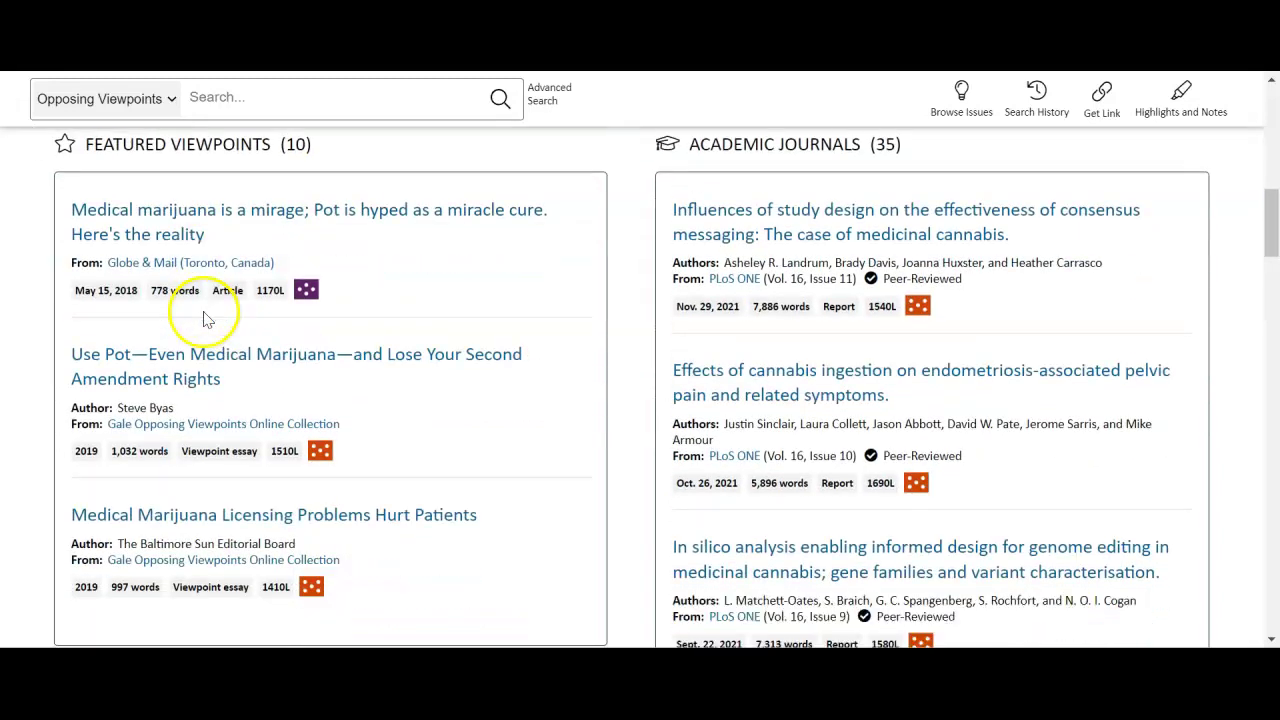
scroll(205, 318, "down", 2)
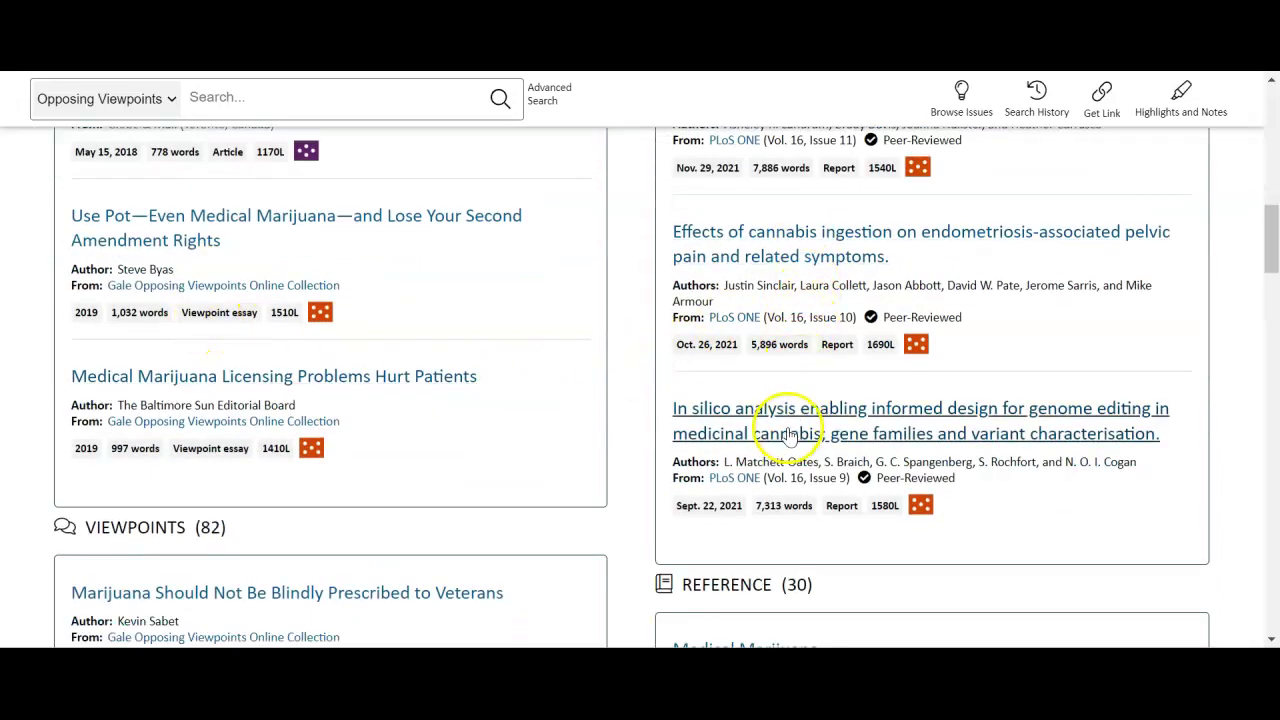
scroll(553, 432, "up", 2)
scroll(548, 432, "down", 3)
scroll(543, 432, "down", 2)
scroll(609, 366, "down", 2)
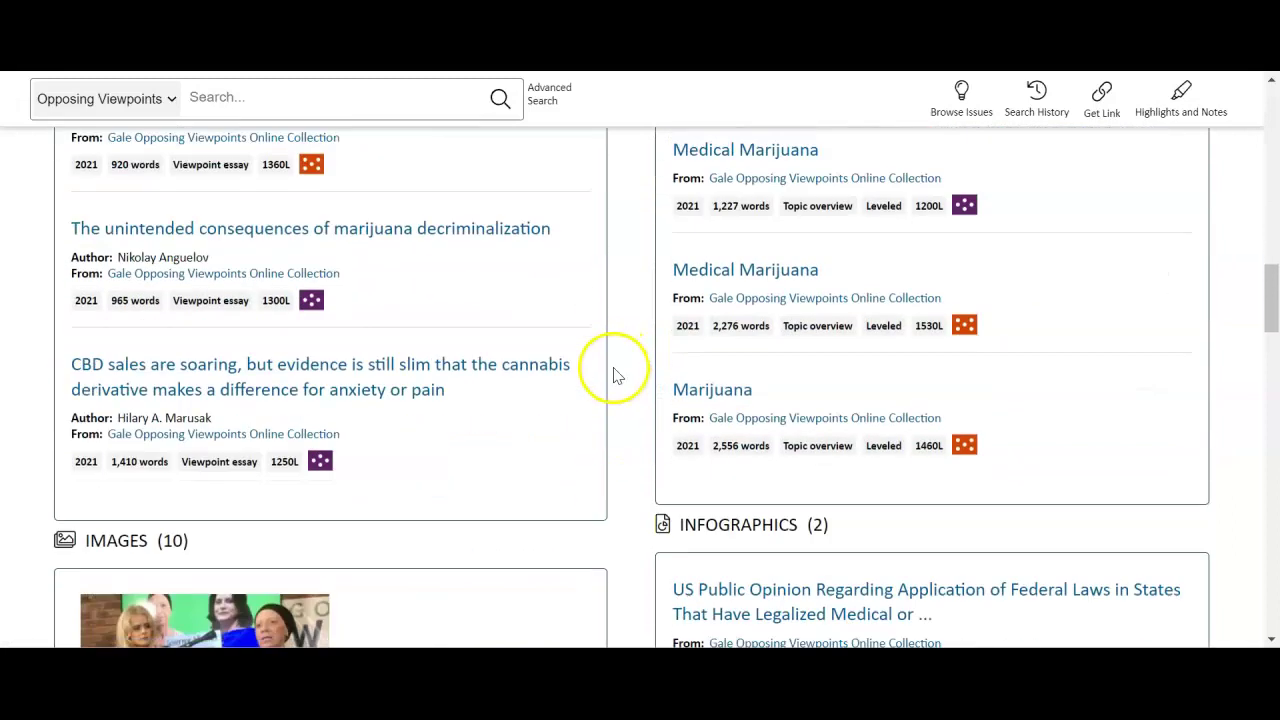
scroll(543, 400, "down", 3)
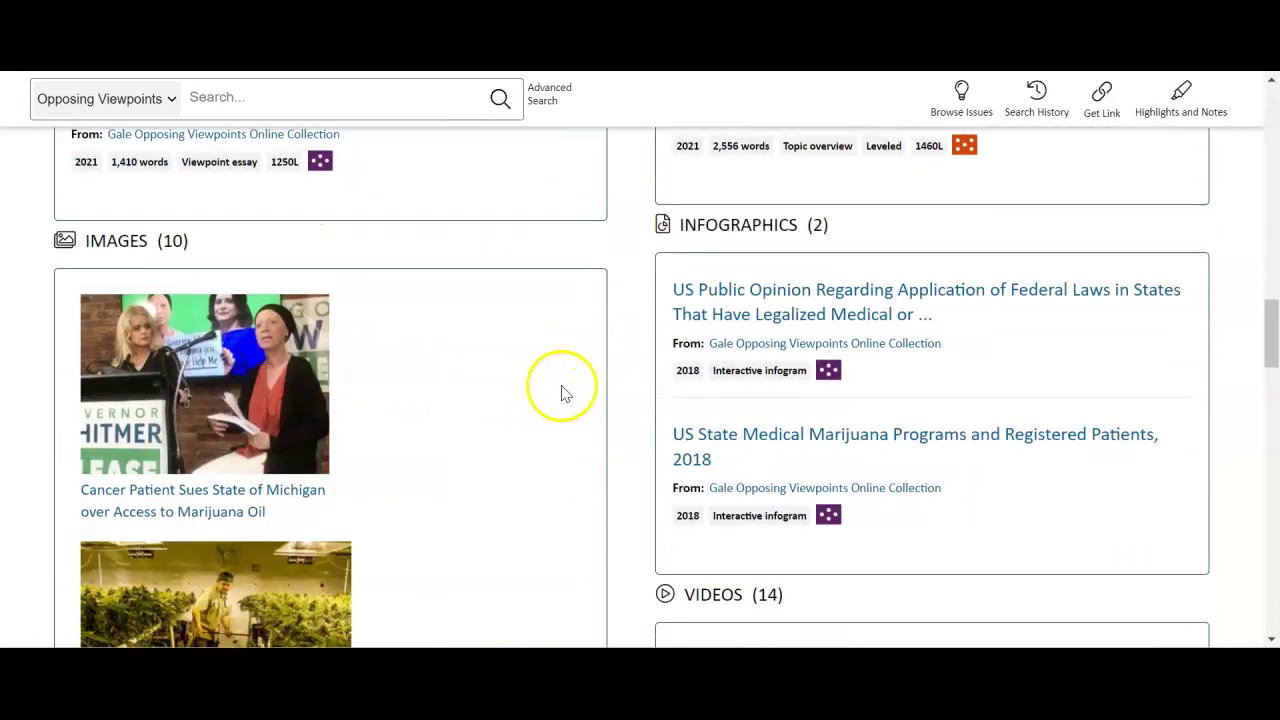
scroll(558, 390, "up", 5)
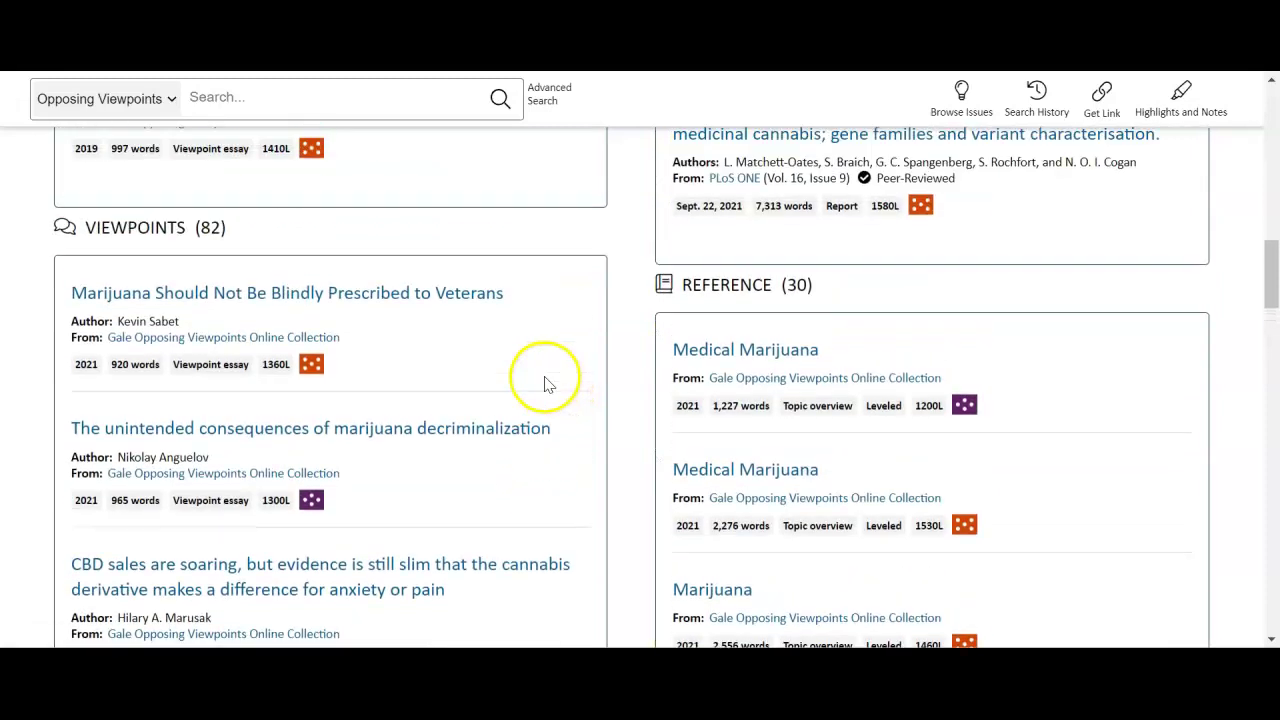
scroll(828, 380, "down", 6)
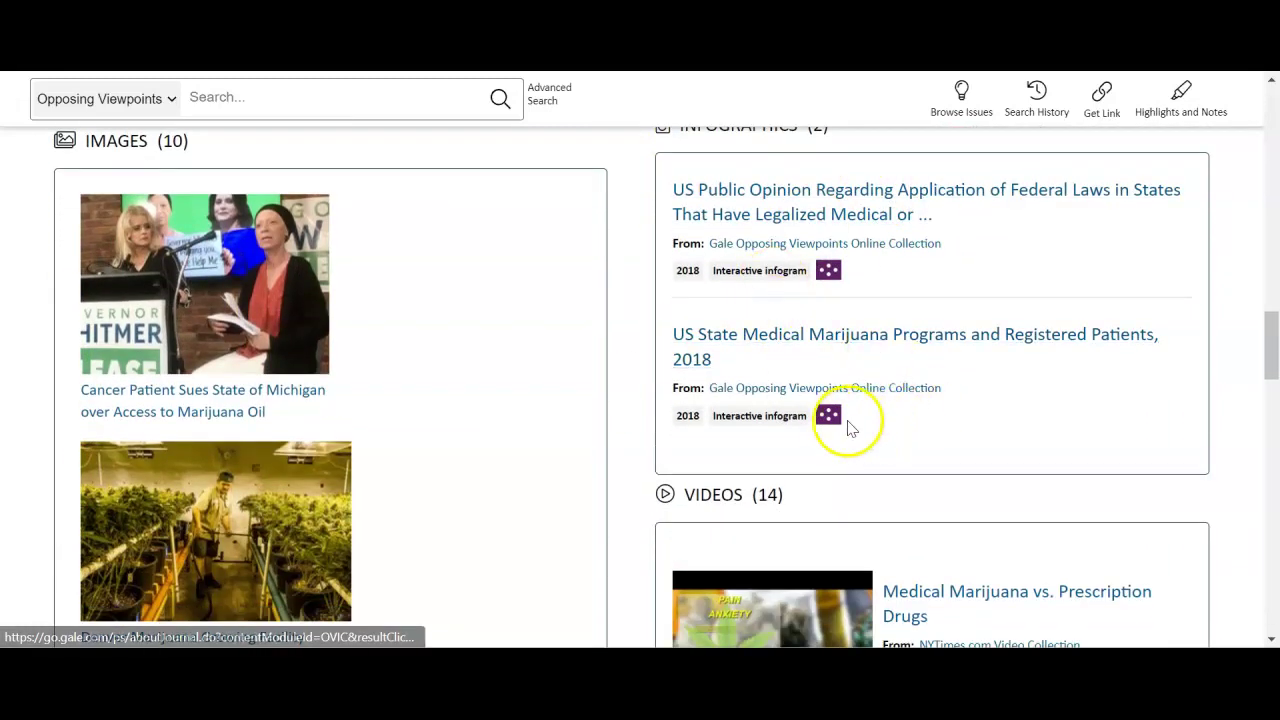
scroll(846, 429, "up", 5)
scroll(826, 429, "up", 10)
scroll(814, 429, "down", 2)
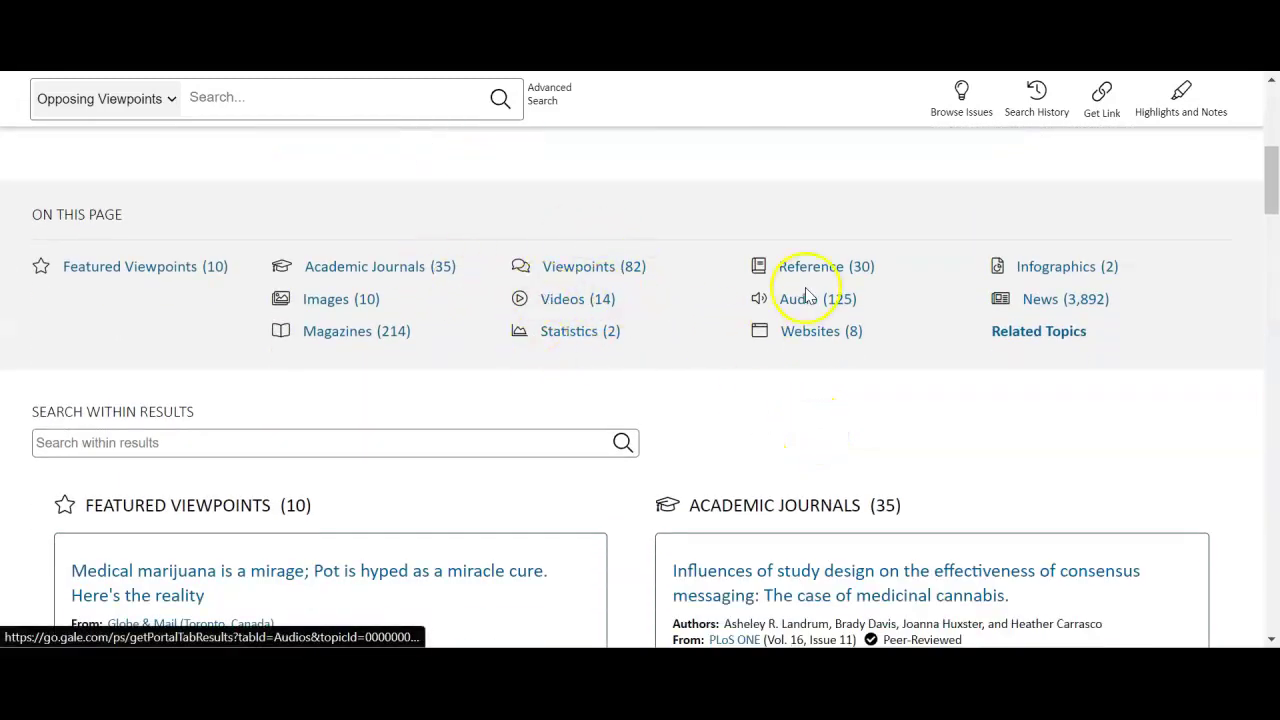
Open the topic's statistics and view the pie charts in "Perceived Benefits of Medical Cannabis, 2015".
left_click(595, 336)
scroll(367, 283, "down", 5)
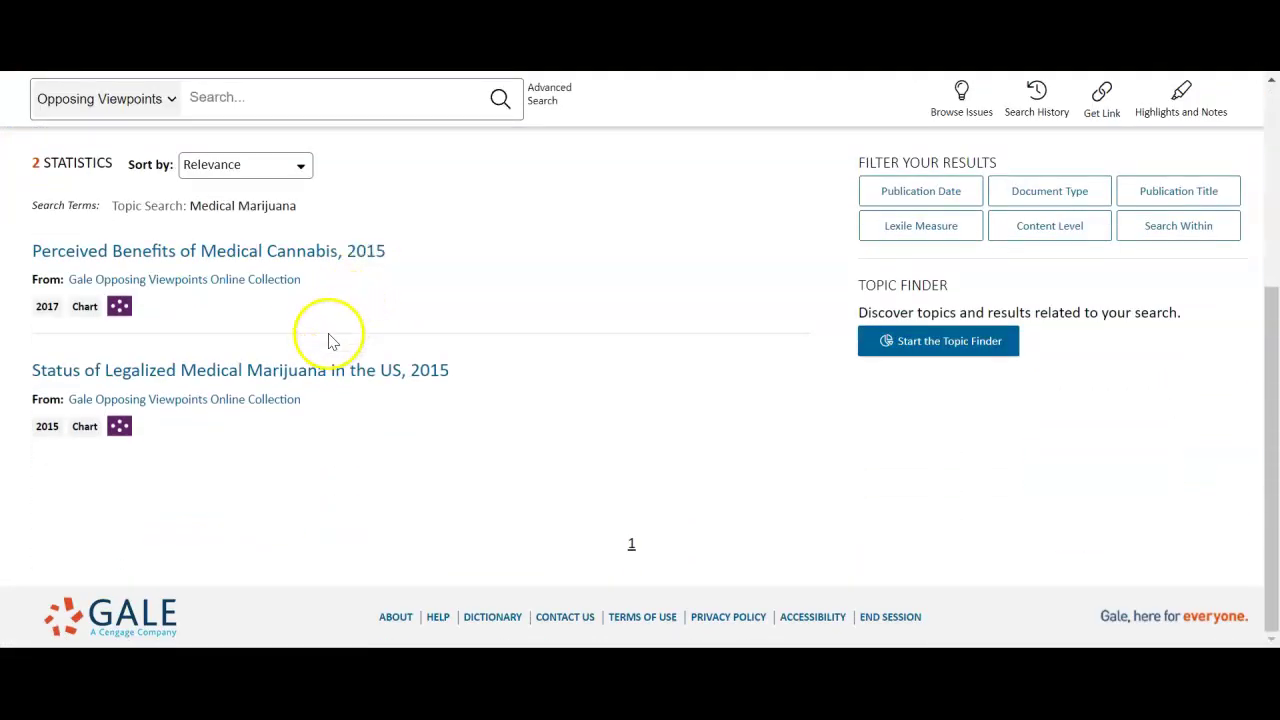
left_click(316, 260)
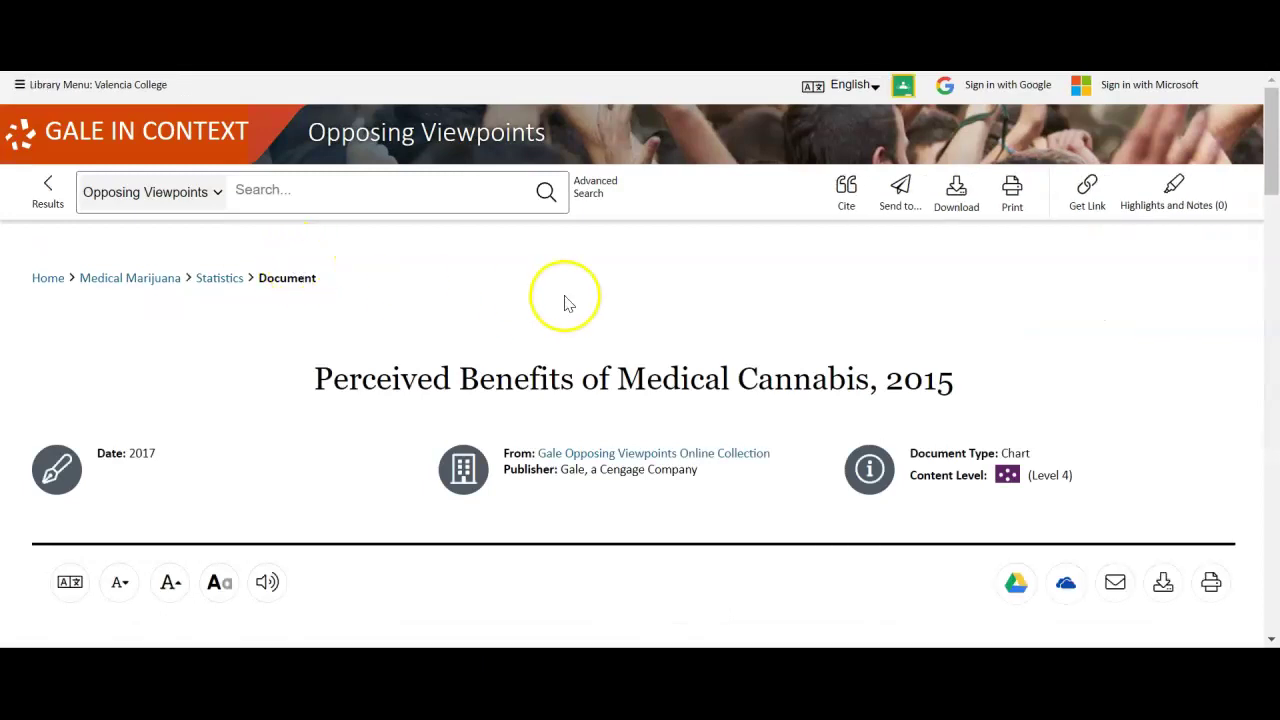
scroll(563, 300, "down", 3)
scroll(566, 303, "down", 3)
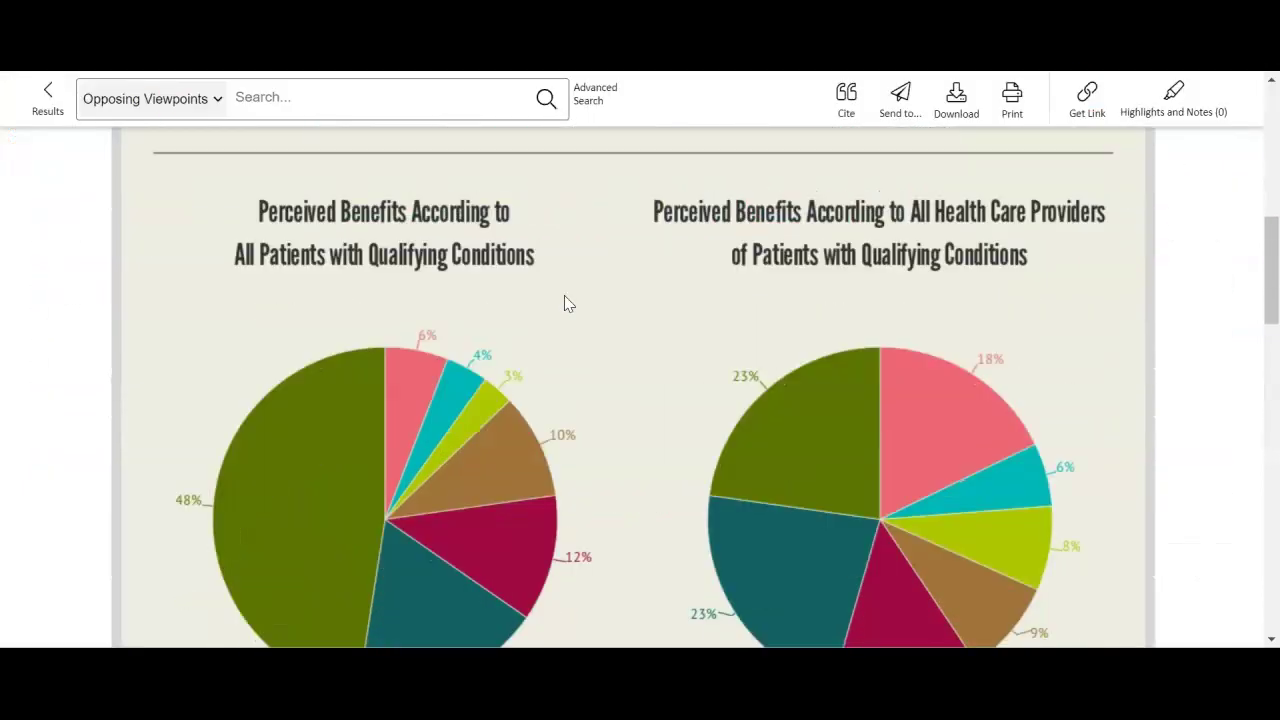
Examine the rest of the cannabis benefits chart, including its legend, health condition bar graph, source note and source citation.
scroll(566, 303, "down", 1)
scroll(564, 303, "down", 6)
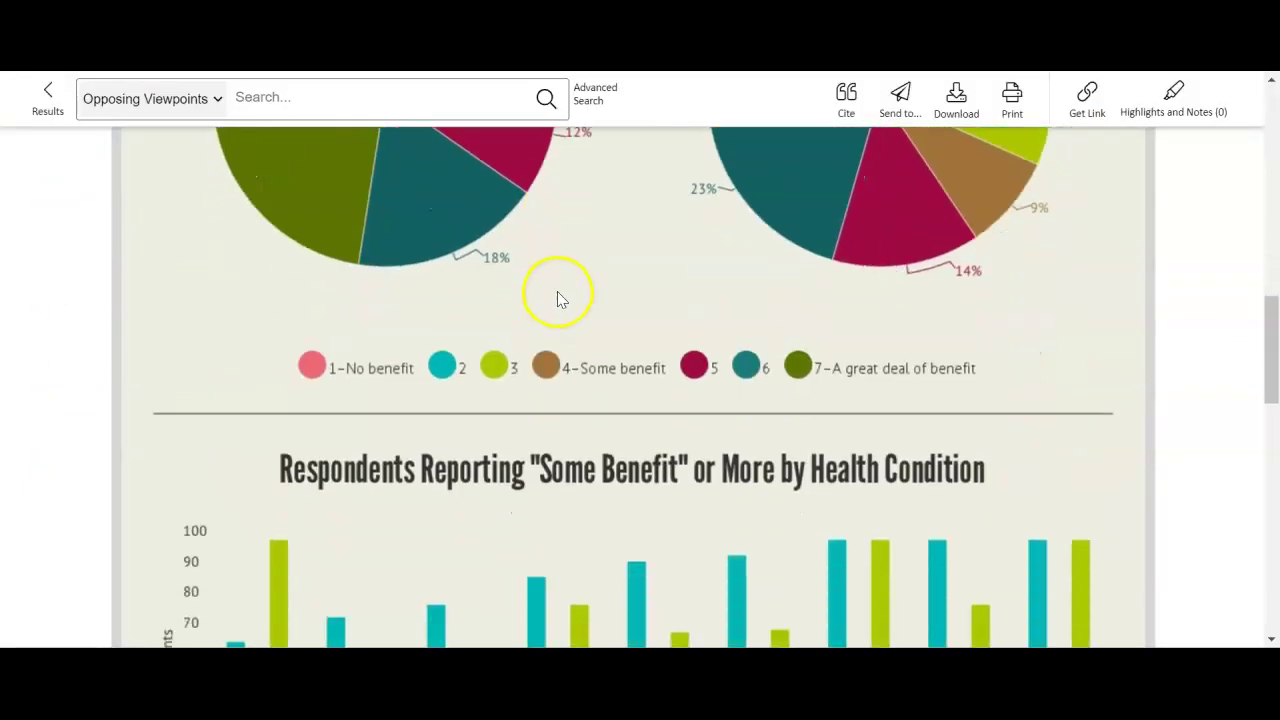
scroll(557, 295, "down", 5)
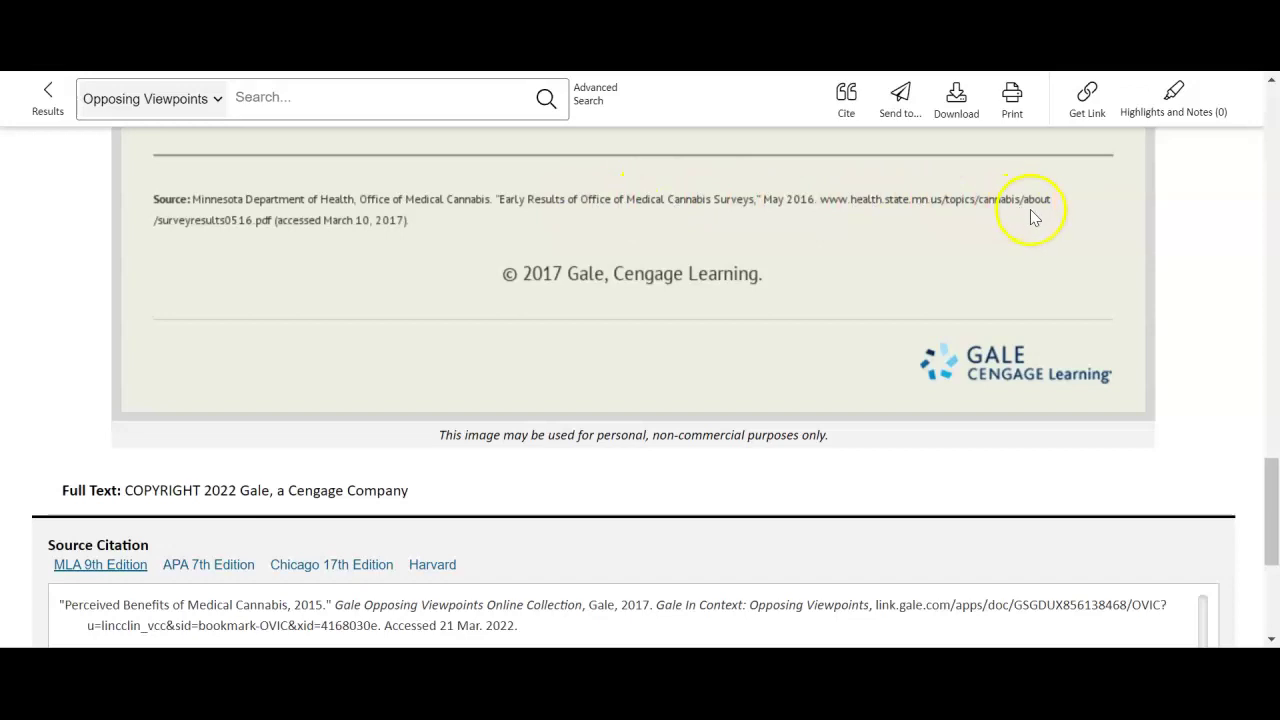
scroll(640, 247, "down", 3)
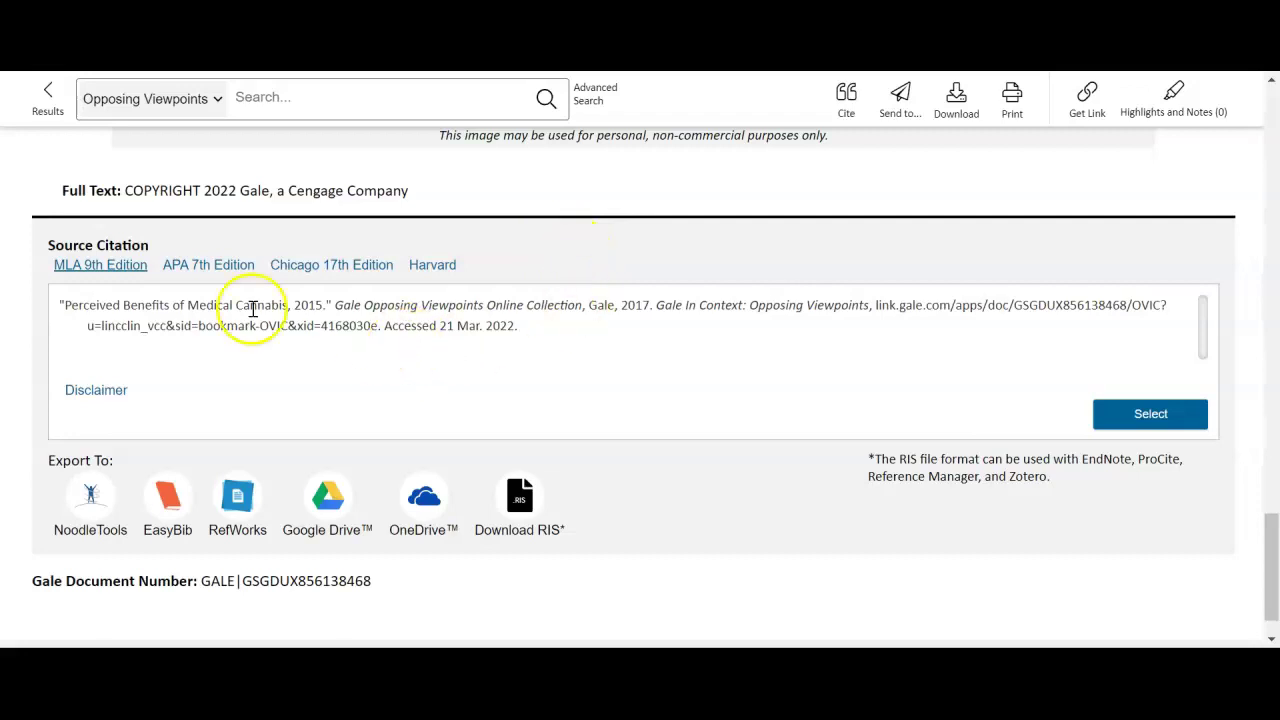
scroll(550, 318, "up", 10)
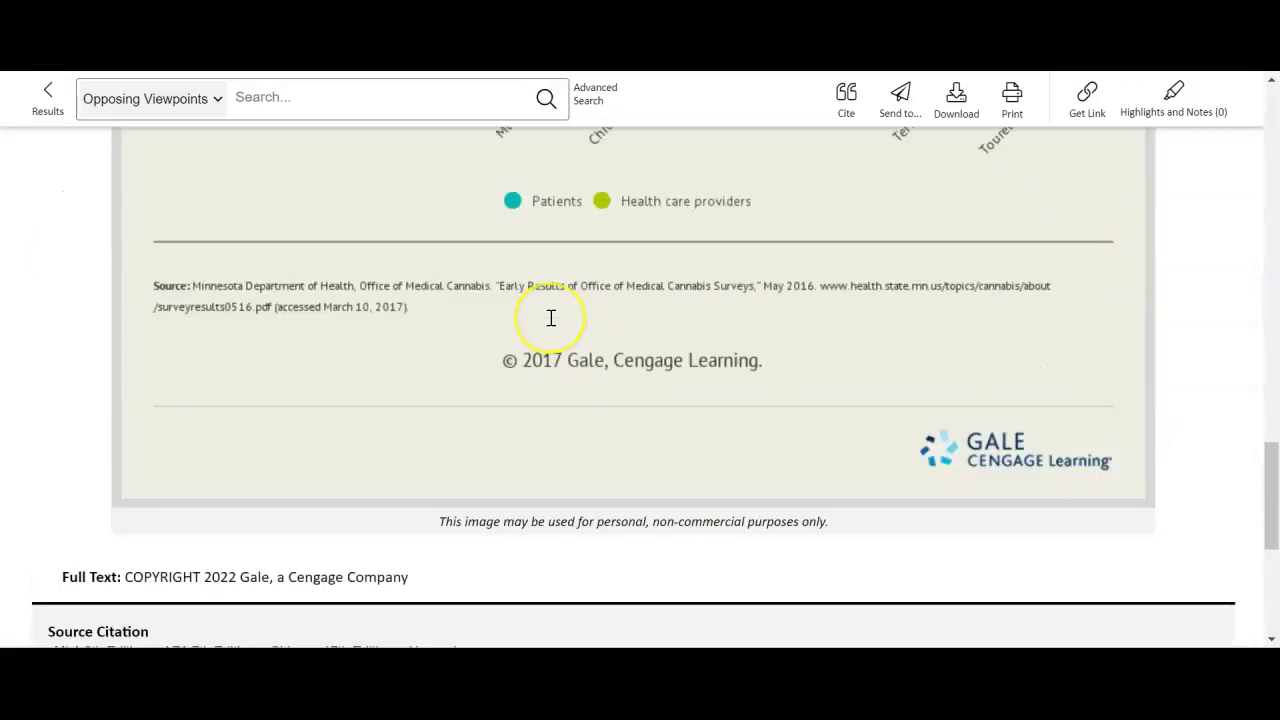
scroll(550, 318, "up", 8)
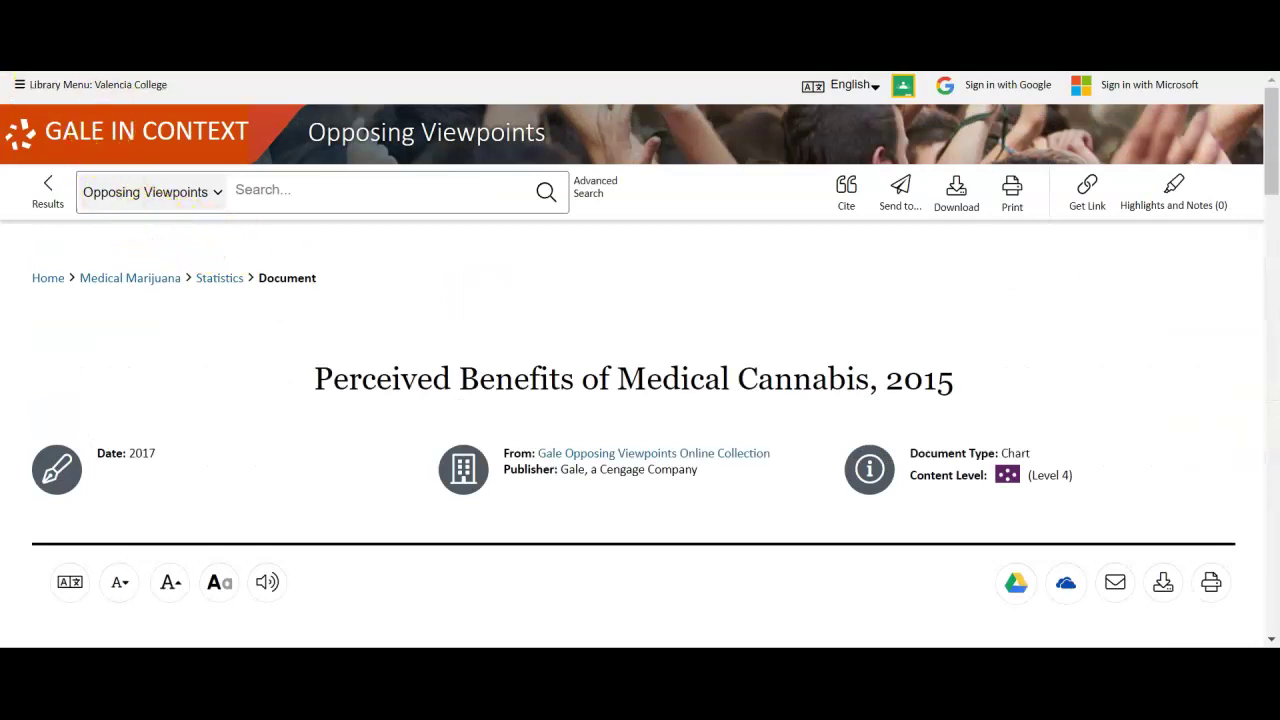
Return to the topic's statistics results and open the Academic Journals results to browse the peer-reviewed articles.
key("alt+Left")
scroll(509, 474, "up", 3)
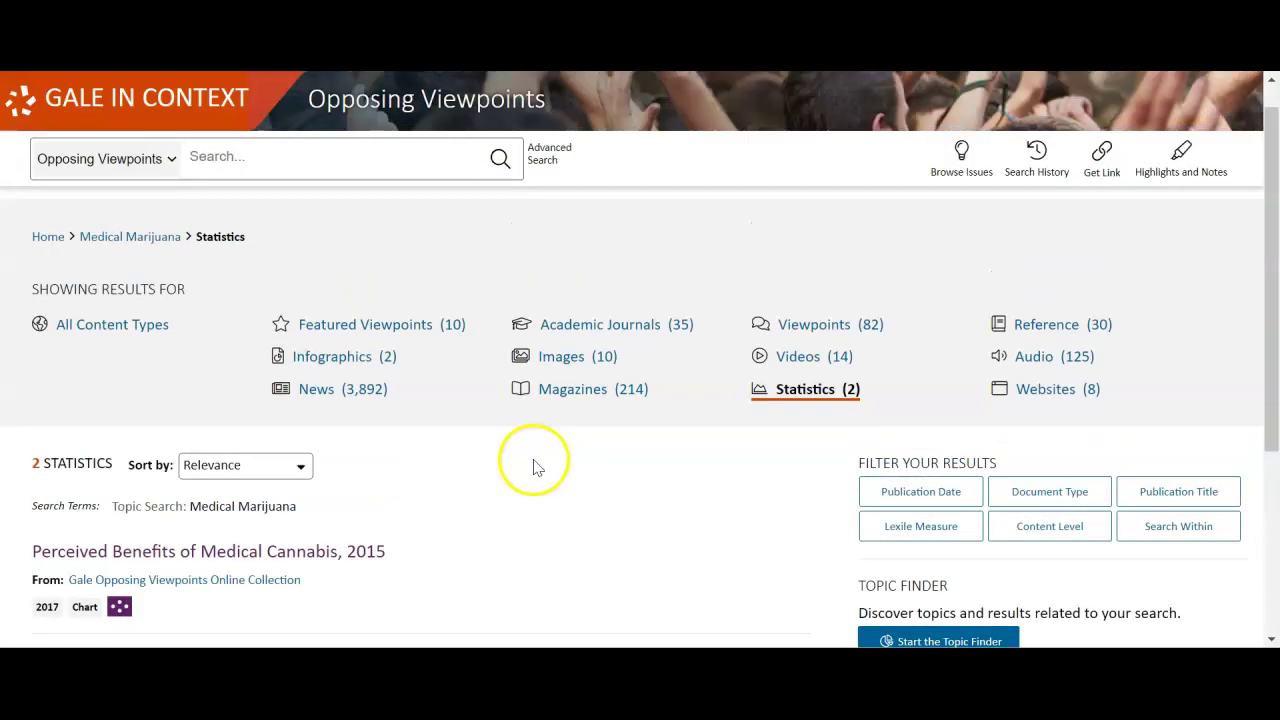
left_click(625, 327)
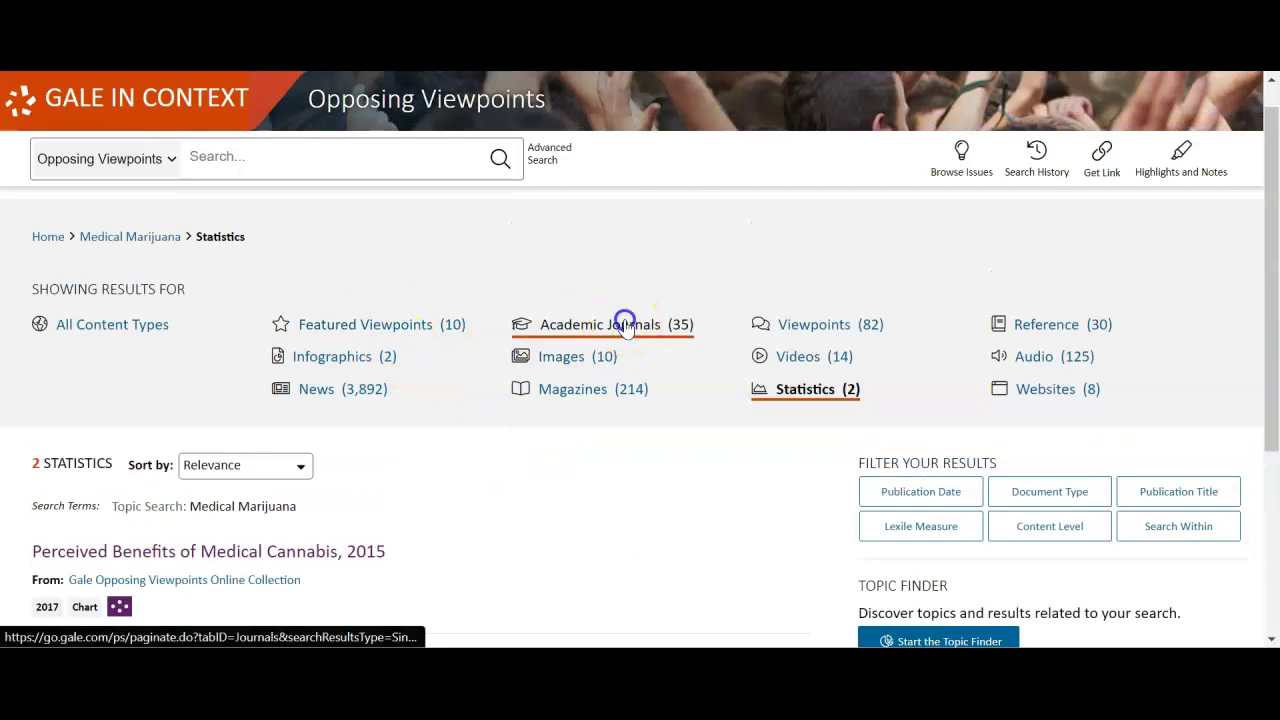
scroll(620, 331, "down", 3)
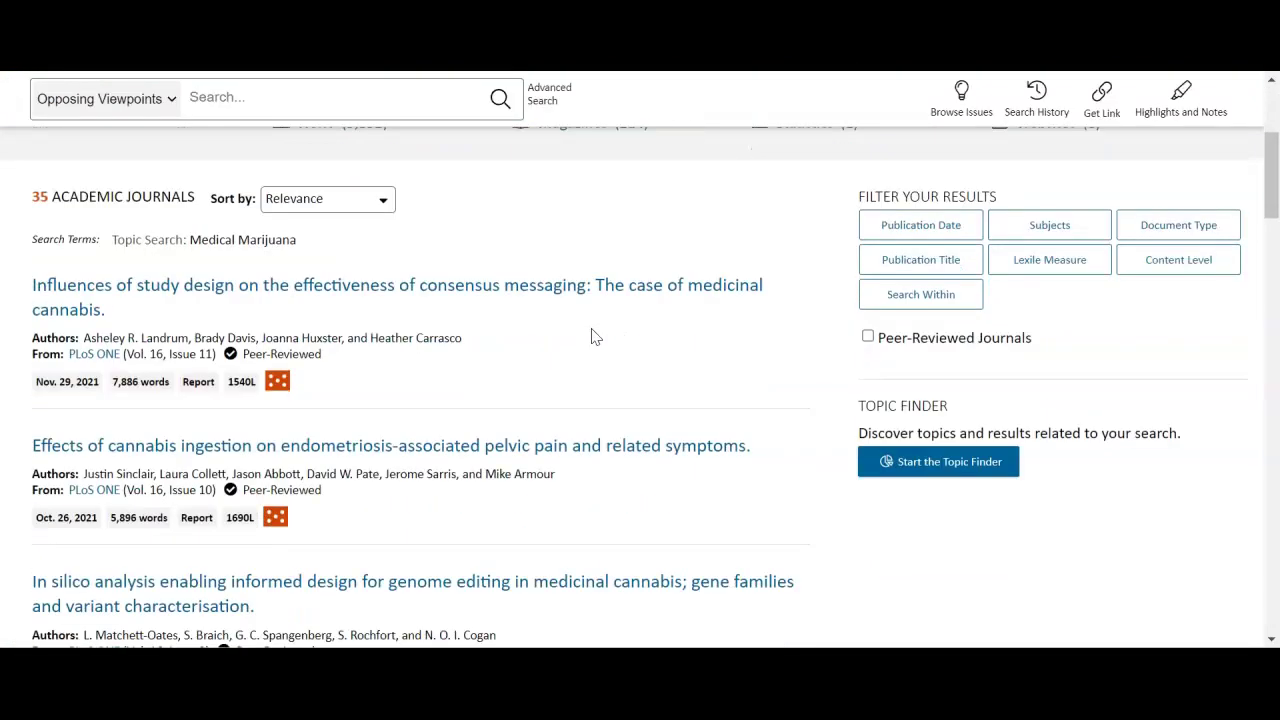
scroll(591, 336, "down", 1)
scroll(591, 338, "down", 2)
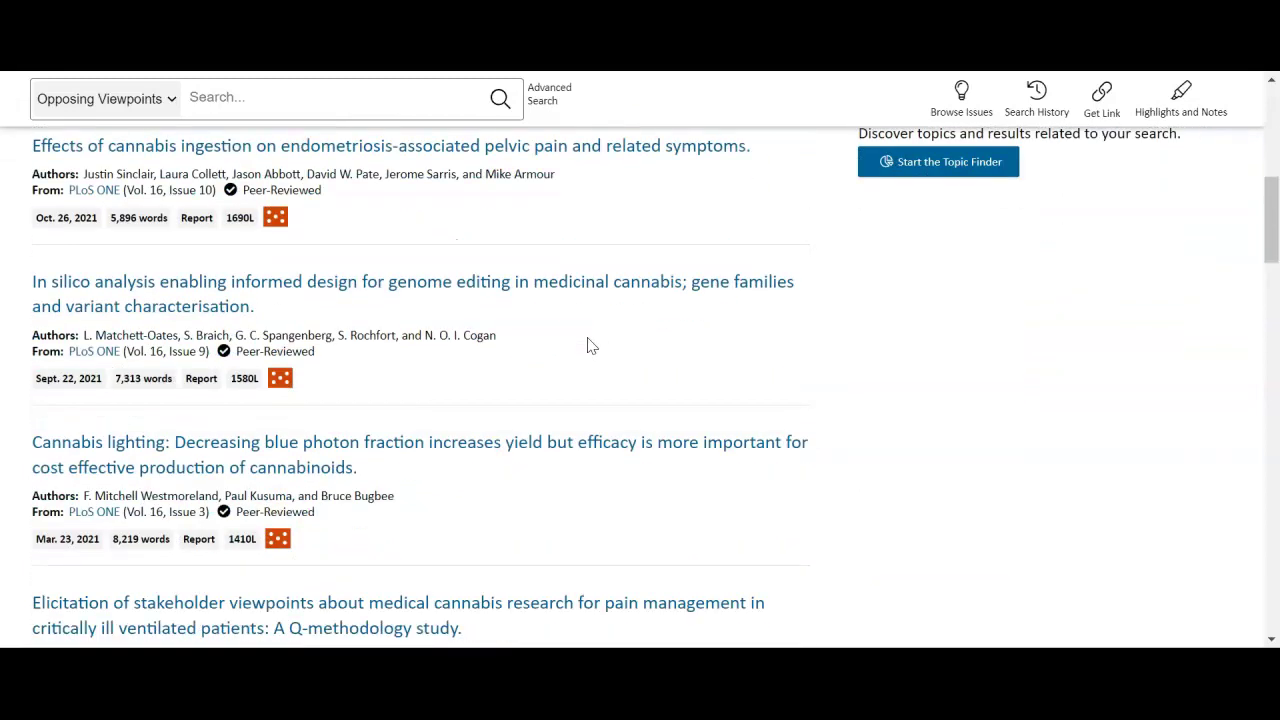
scroll(589, 345, "down", 2)
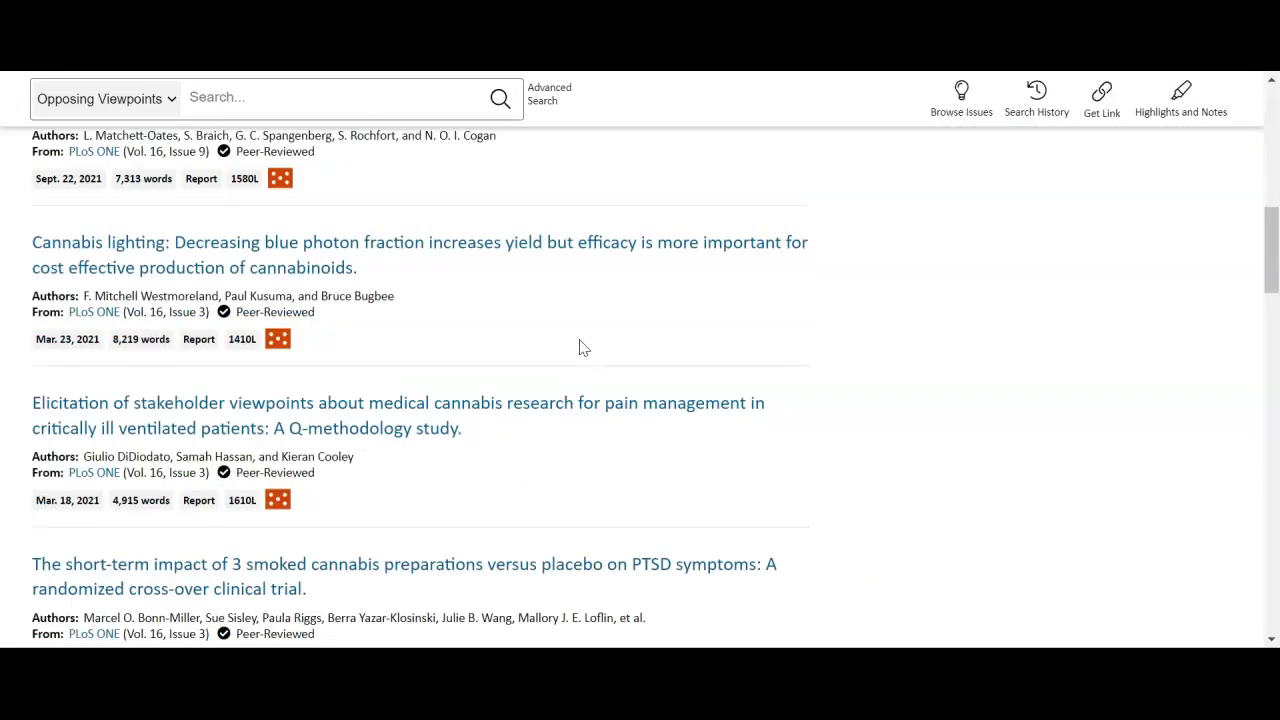
scroll(583, 347, "down", 2)
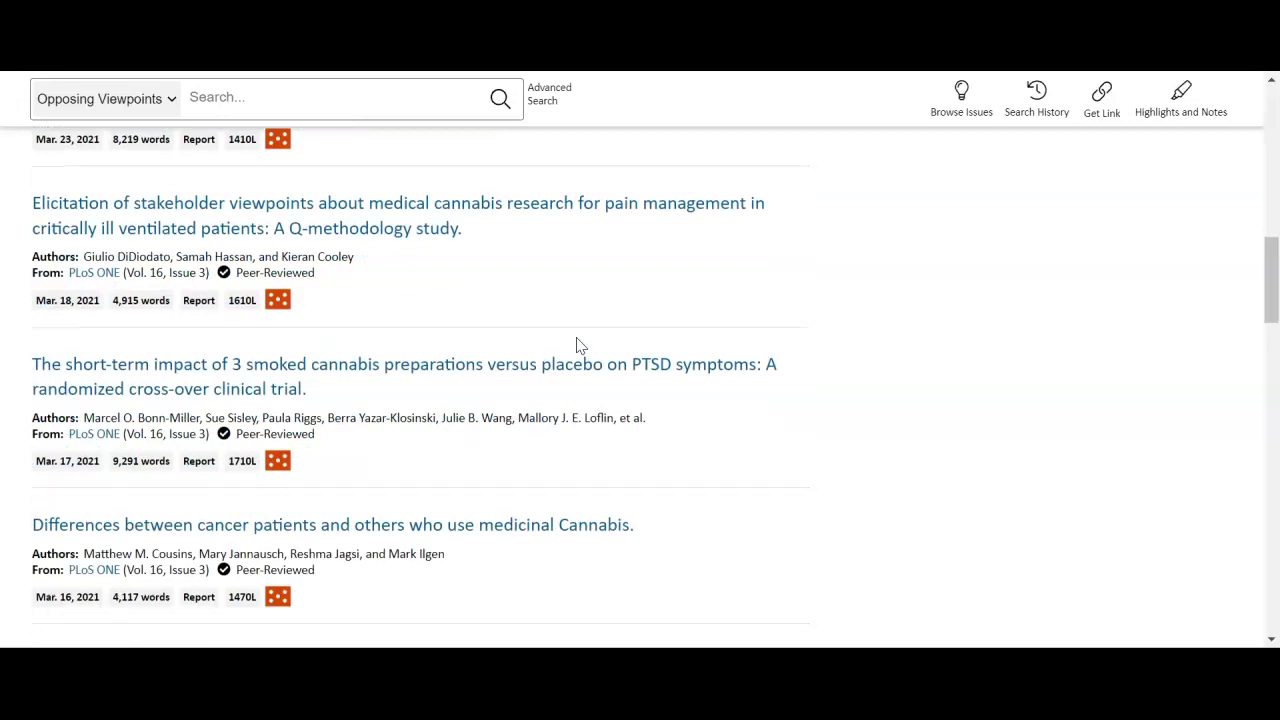
scroll(566, 346, "down", 3)
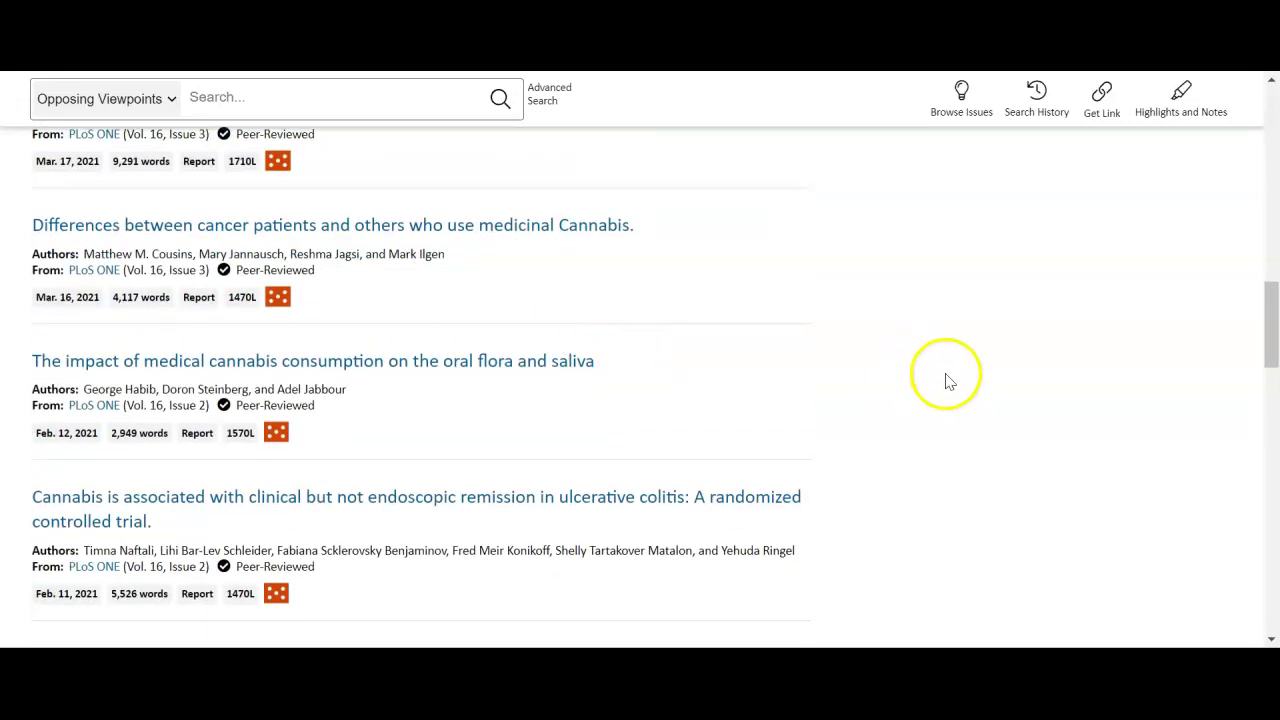
scroll(948, 380, "down", 5)
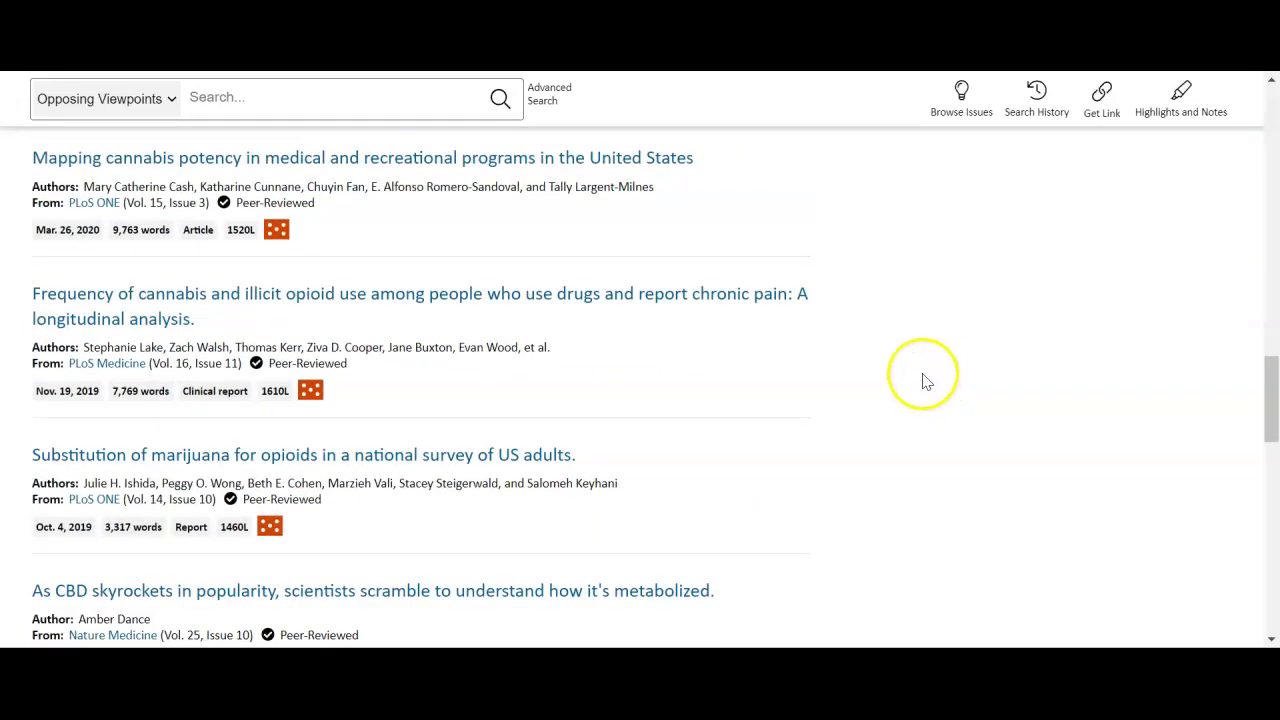
scroll(924, 380, "up", 10)
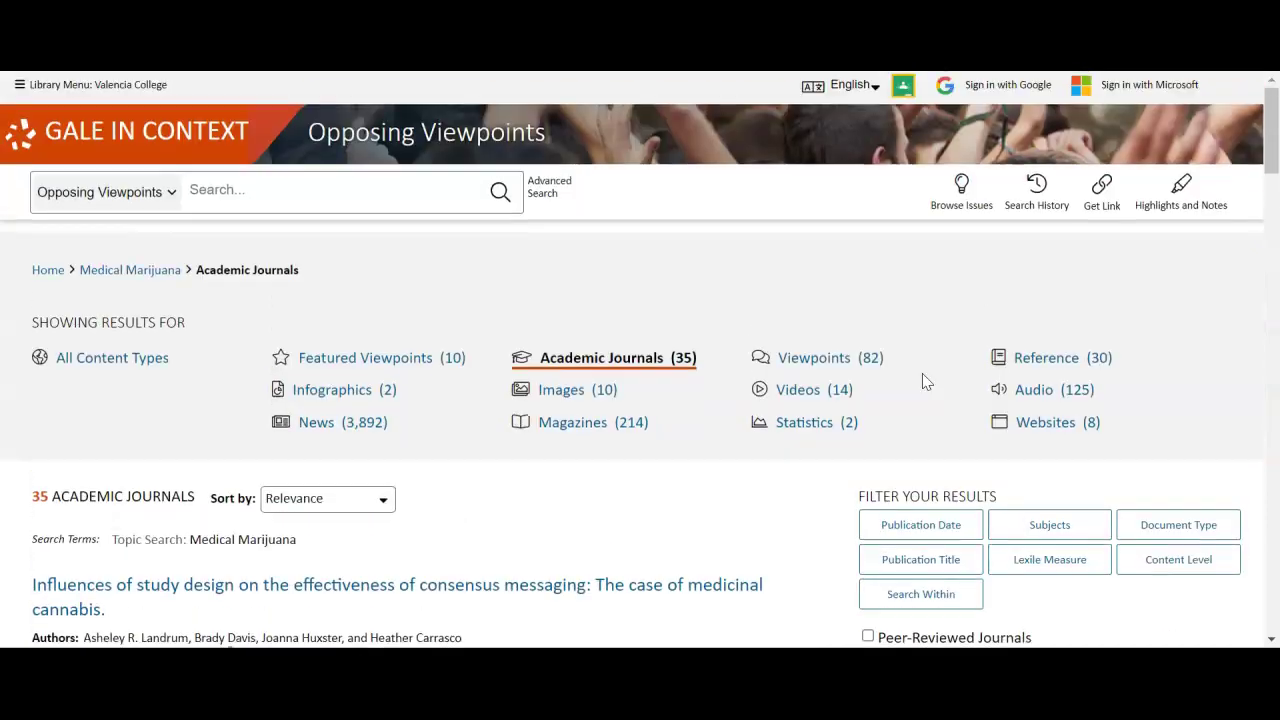
Open the topic's Viewpoints results and browse the essays arguing for and against medical marijuana.
left_click(846, 370)
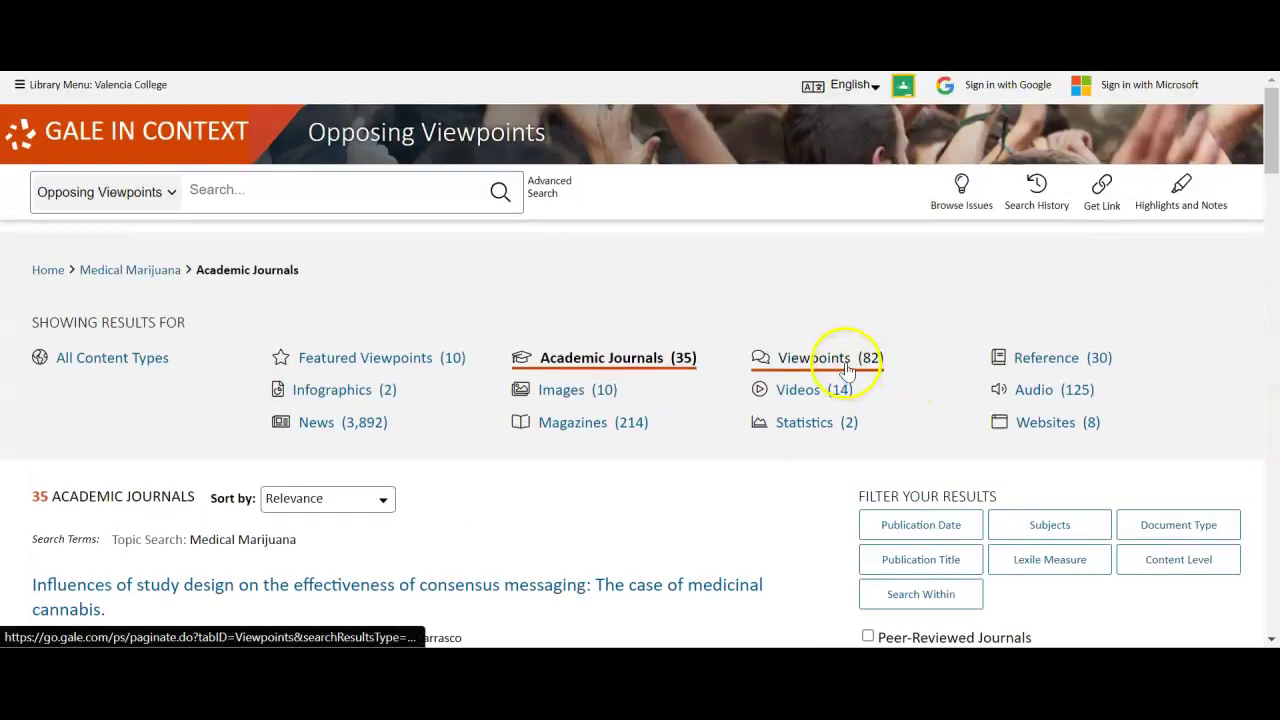
scroll(571, 314, "down", 3)
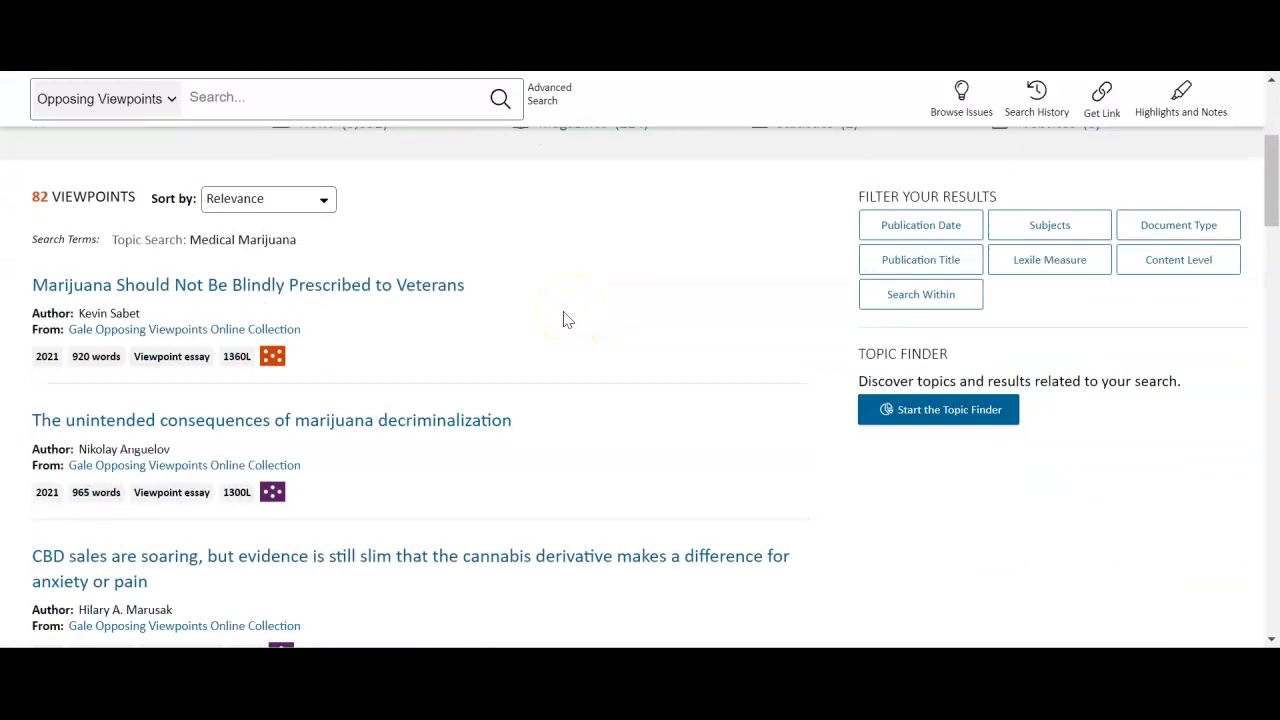
scroll(561, 318, "down", 1)
scroll(556, 322, "down", 1)
left_click(500, 362)
scroll(495, 362, "down", 2)
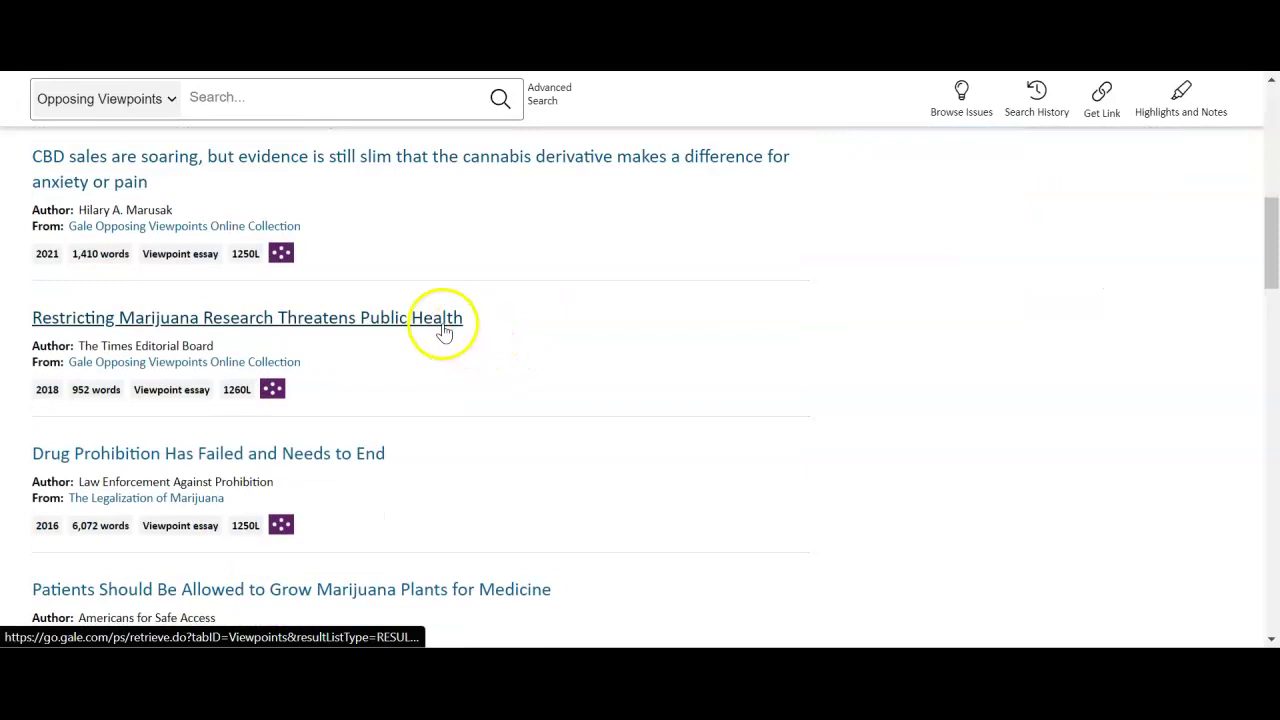
scroll(430, 338, "down", 1)
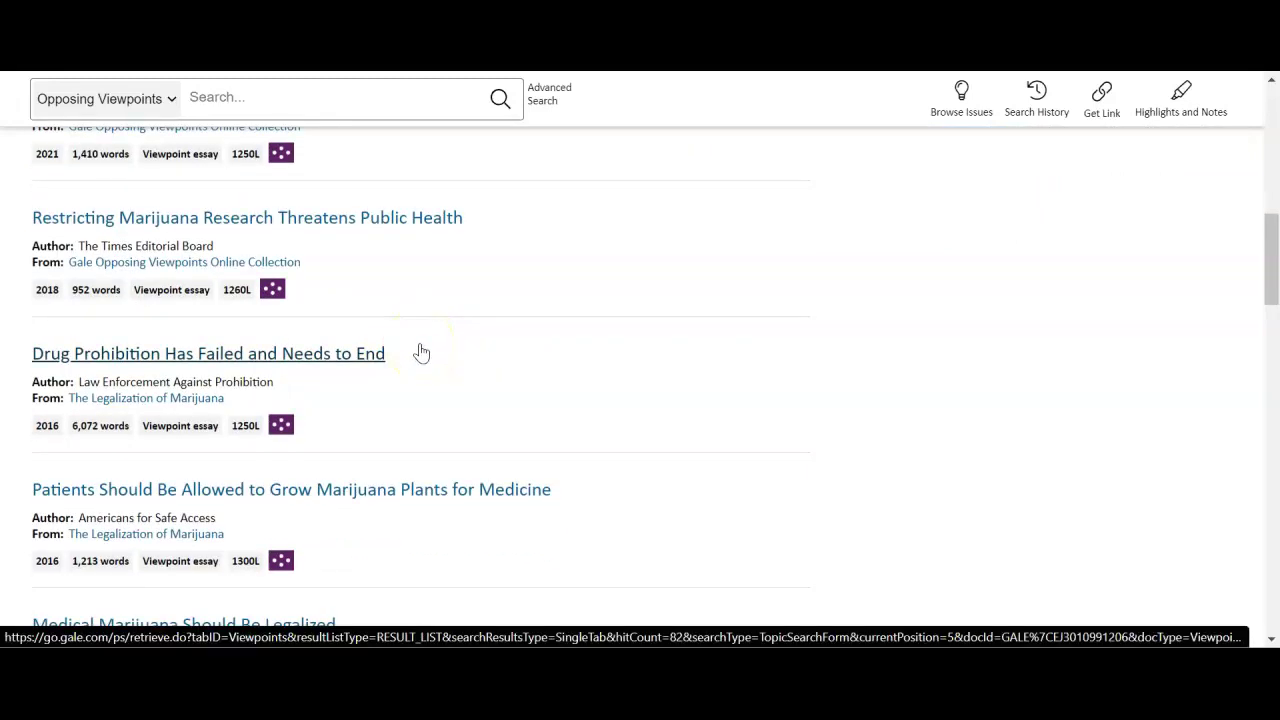
scroll(550, 373, "down", 3)
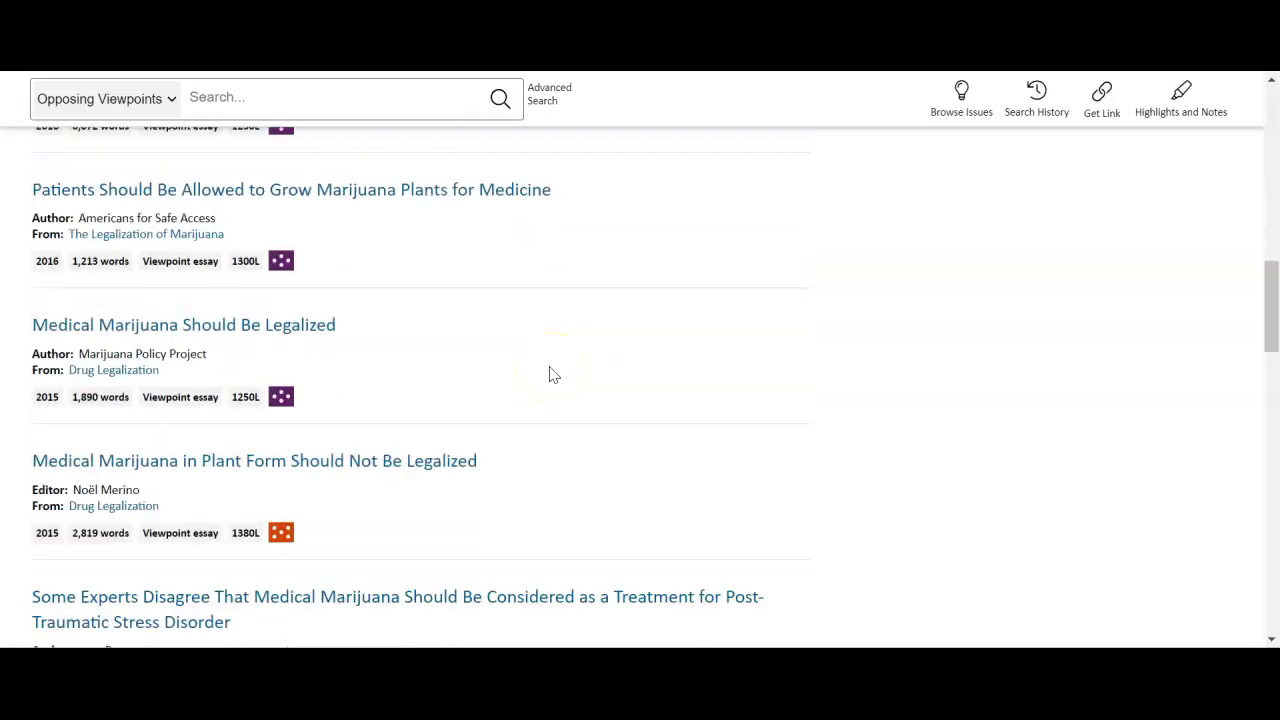
scroll(550, 372, "down", 1)
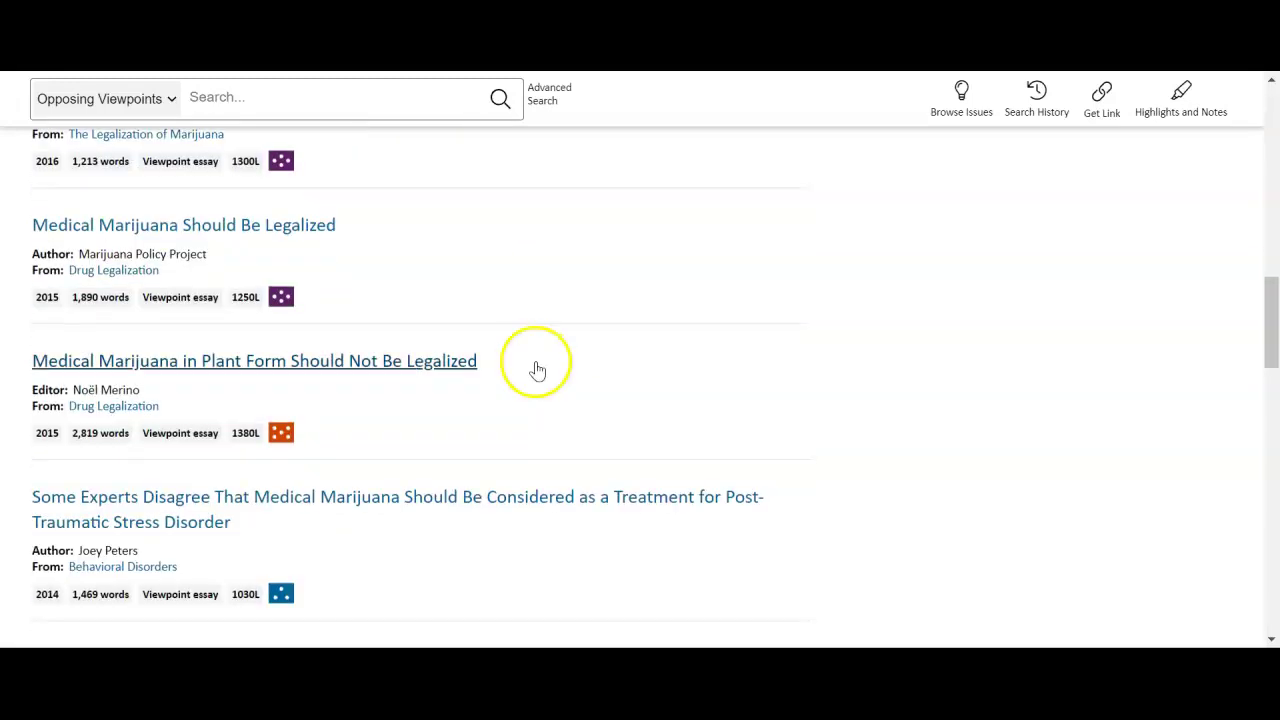
Open the essay "Medical Marijuana Should Be Legalized" and skim its article commentary, medical value, legal history and court sections.
left_click(183, 225)
scroll(640, 323, "down", 2)
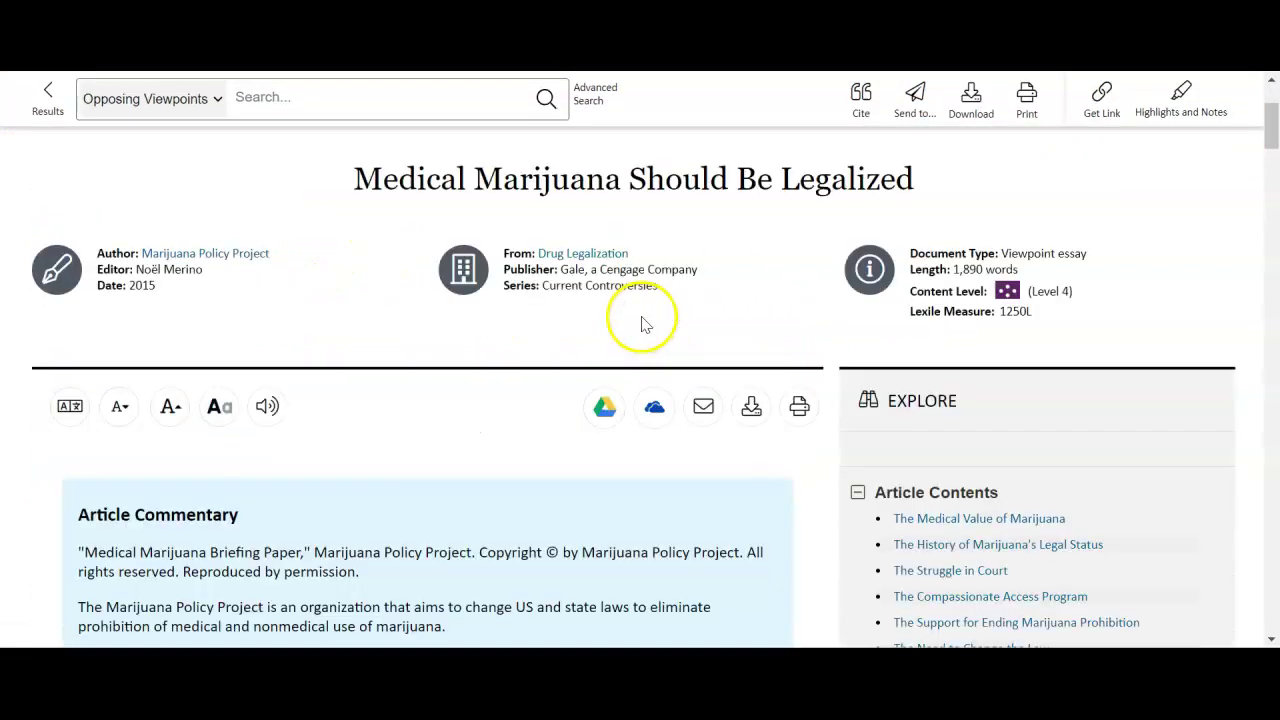
scroll(408, 303, "down", 2)
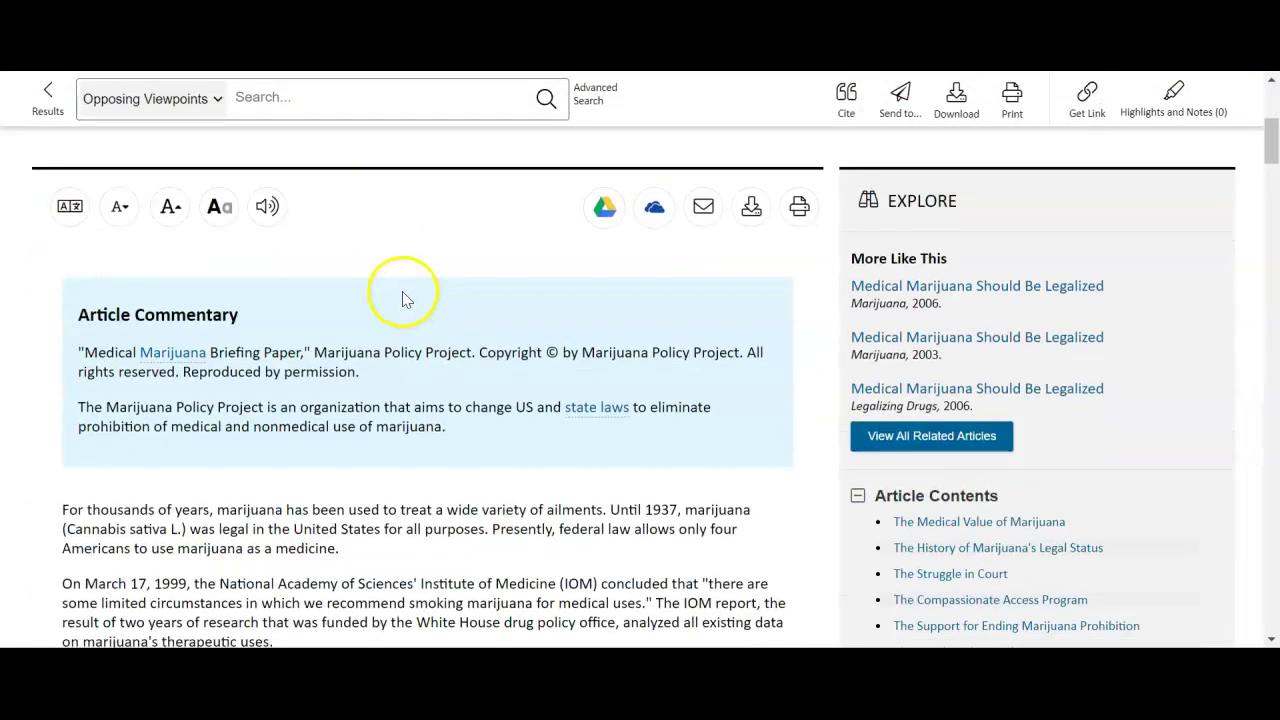
scroll(399, 298, "down", 1)
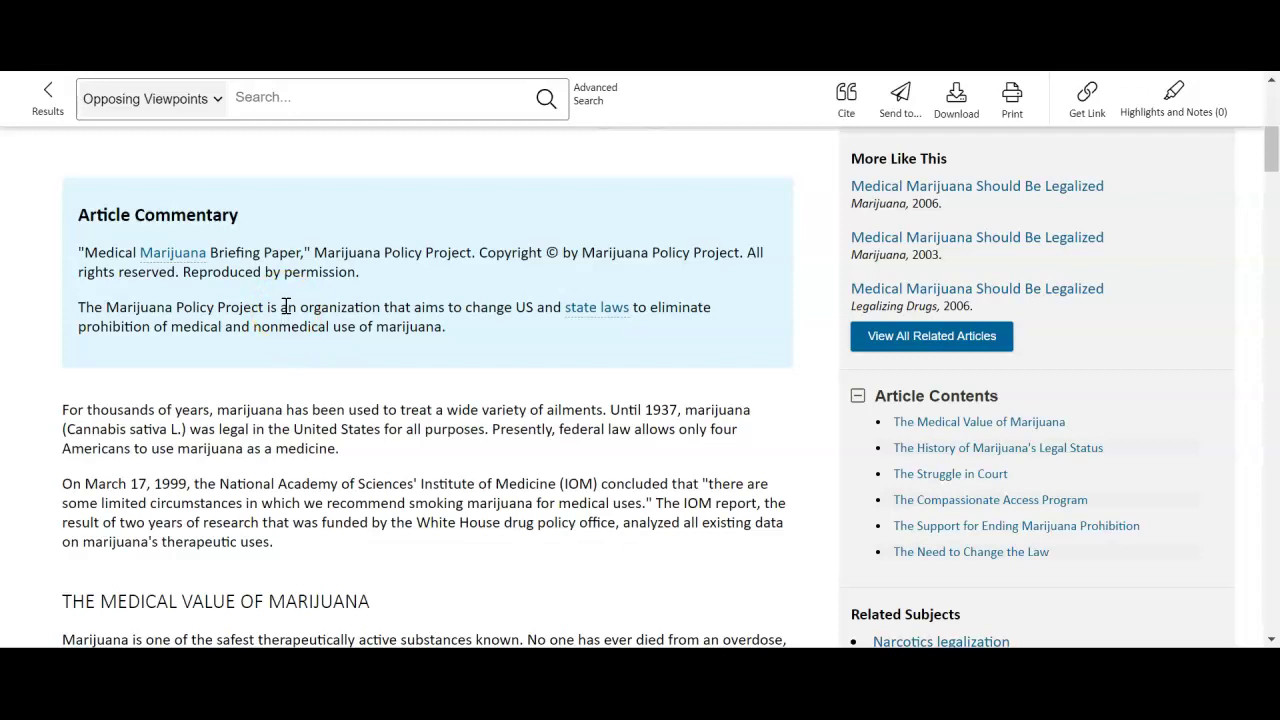
scroll(288, 306, "down", 5)
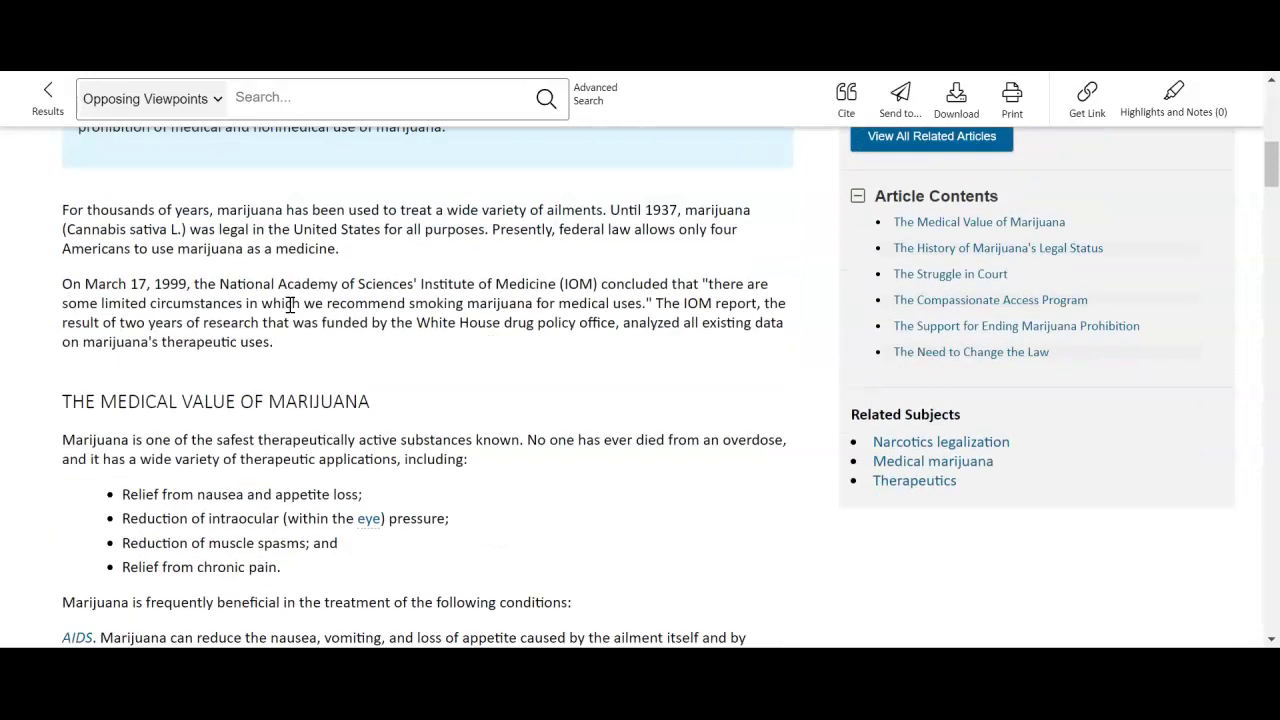
scroll(288, 306, "down", 3)
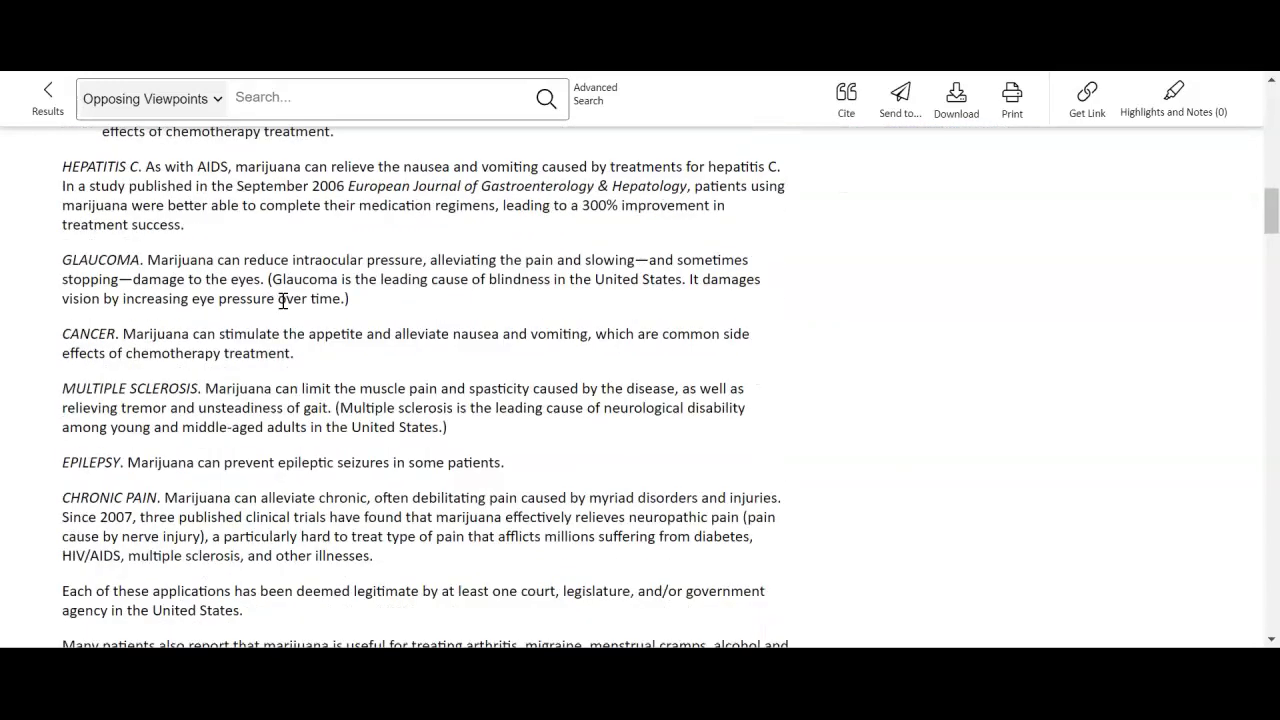
scroll(283, 301, "down", 3)
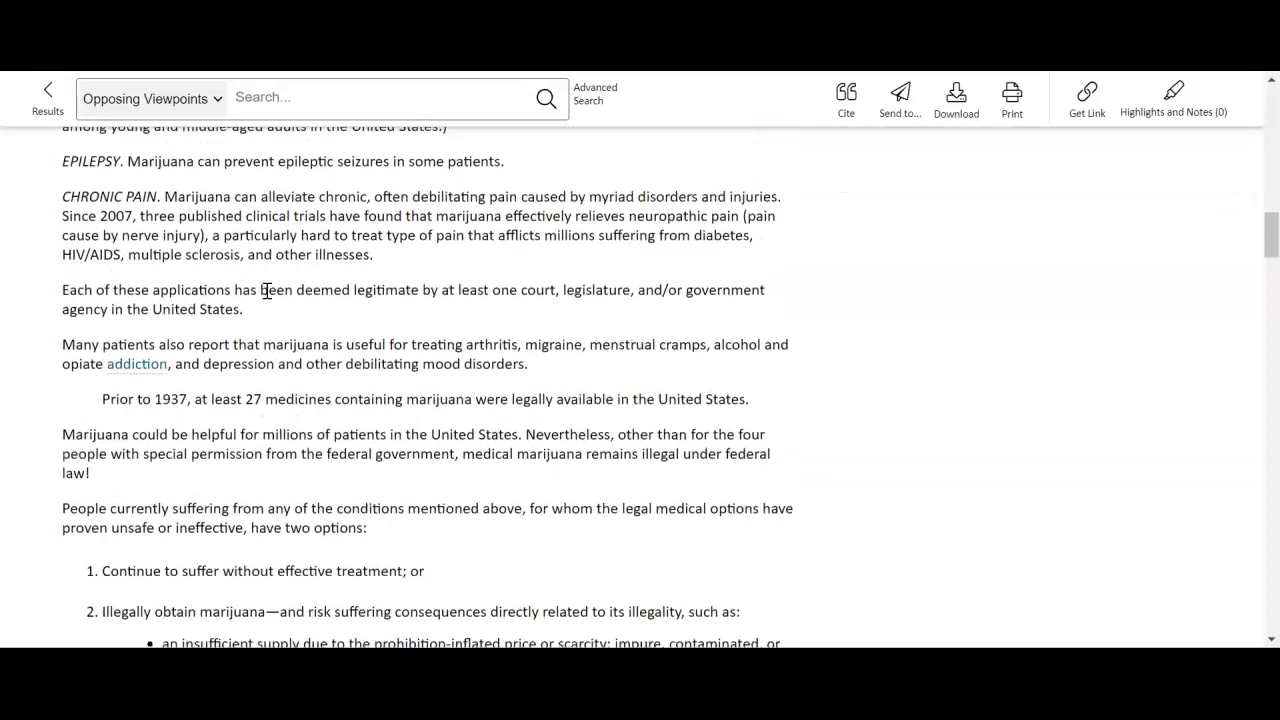
scroll(272, 299, "down", 2)
scroll(277, 300, "down", 6)
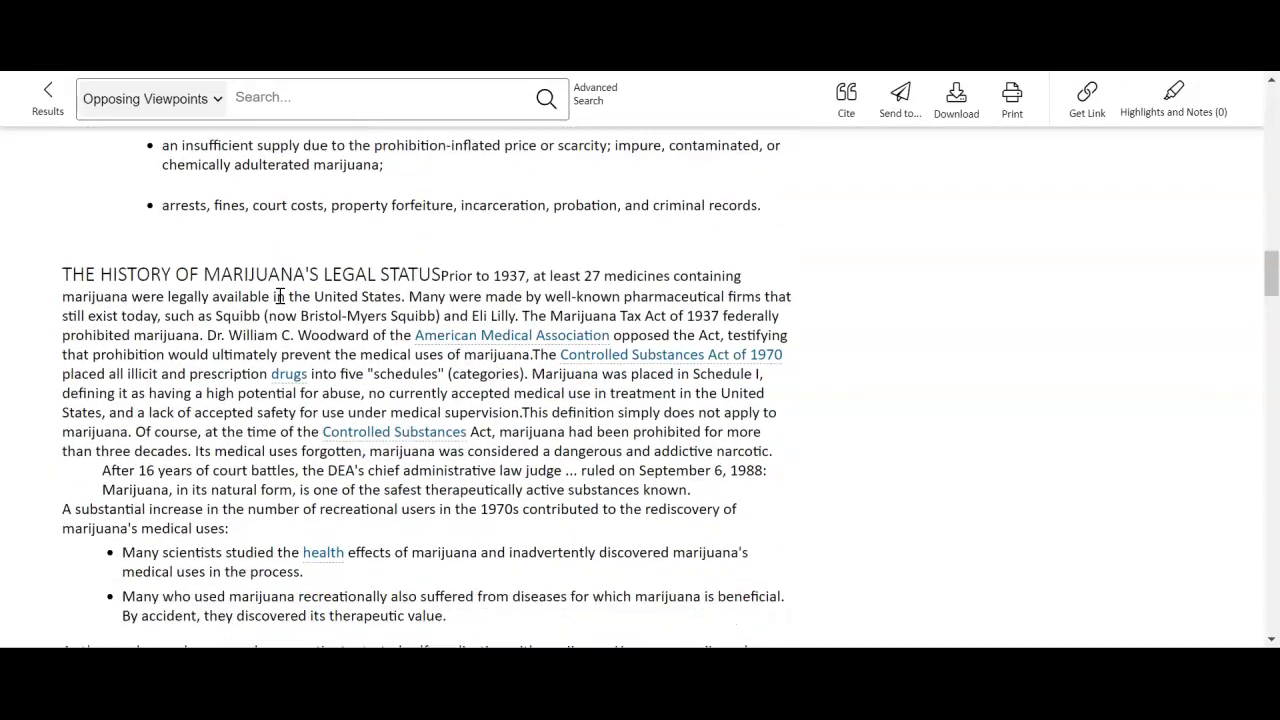
scroll(281, 295, "down", 3)
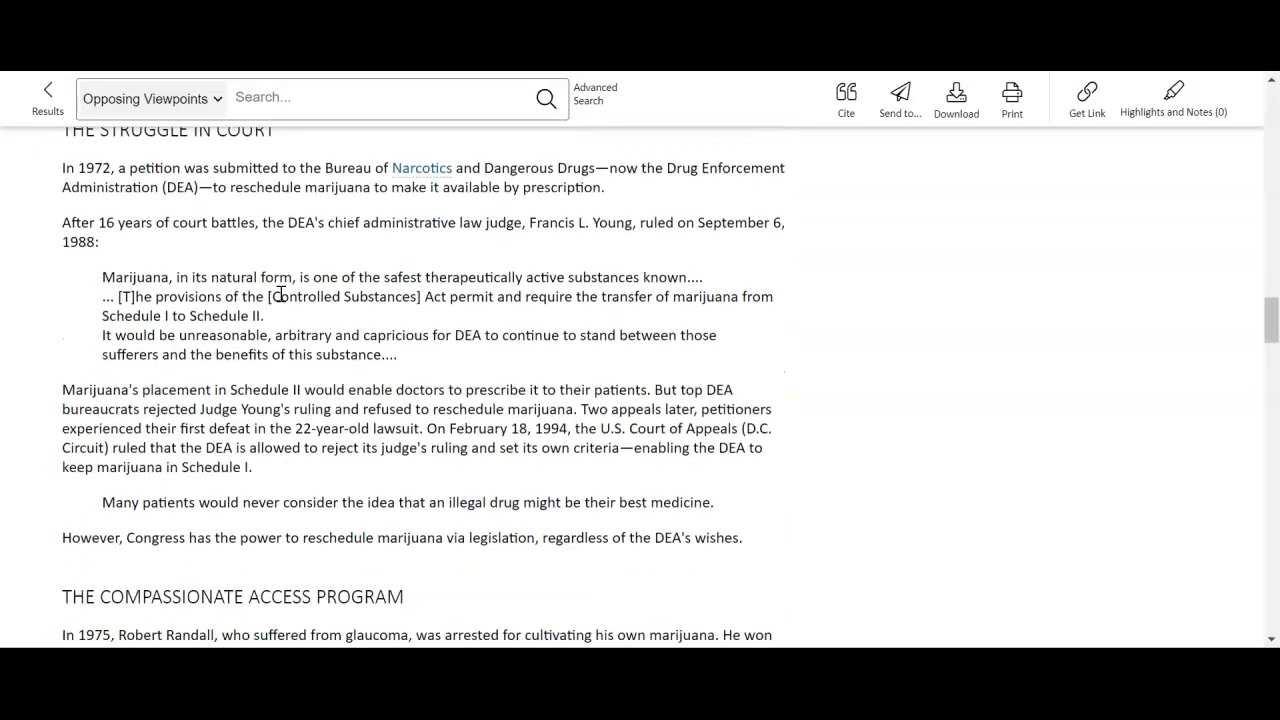
scroll(281, 296, "up", 20)
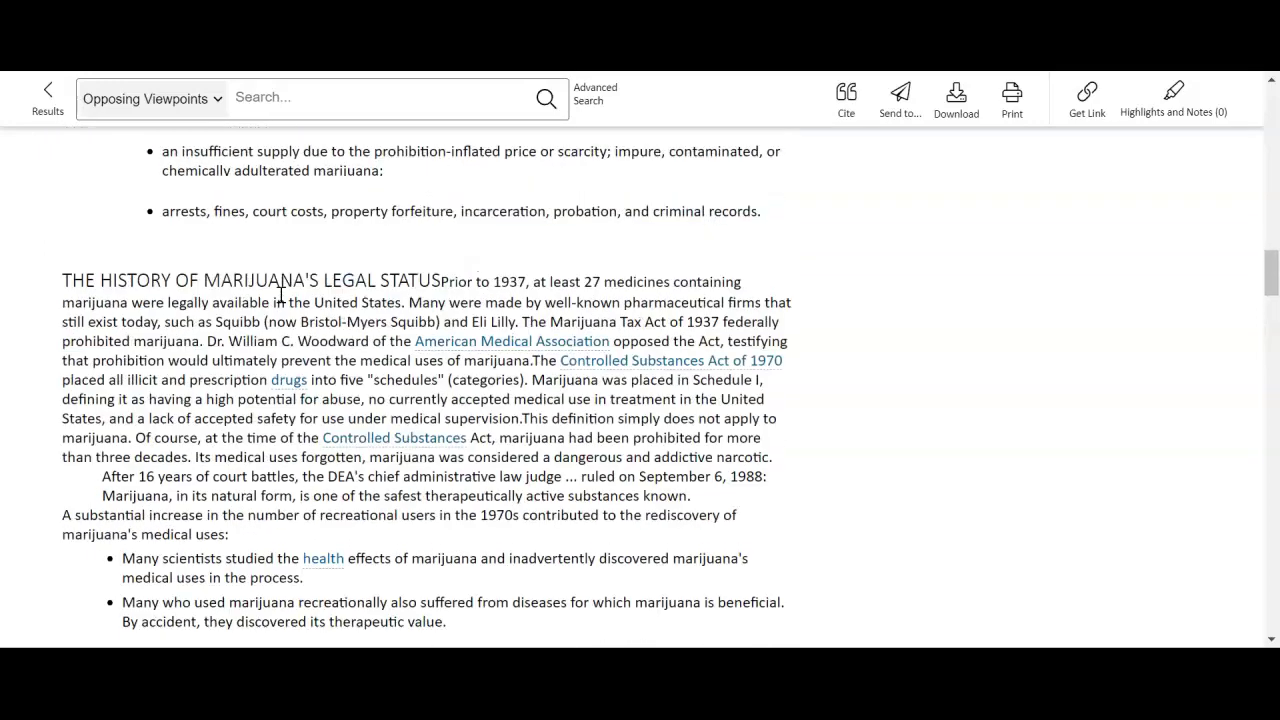
Examine the therapeutic applications and medical conditions listed in the essay, and return to the Viewpoints results.
scroll(281, 300, "down", 1)
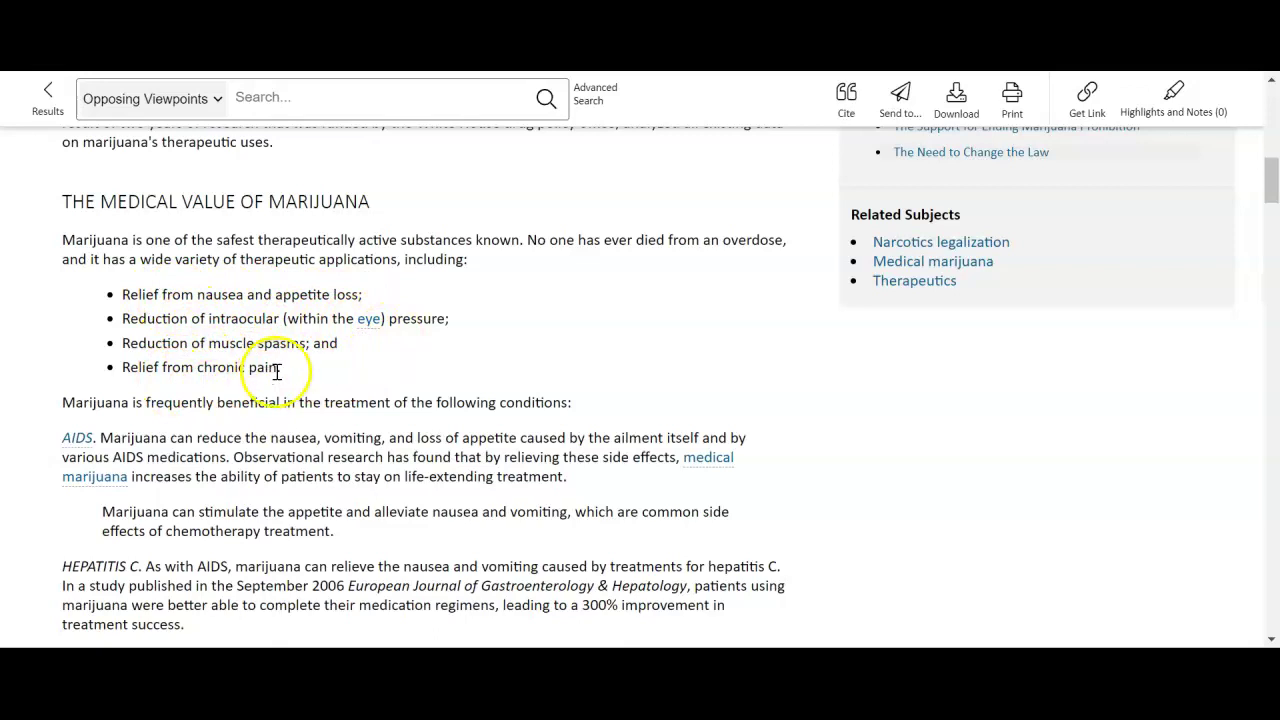
scroll(290, 370, "down", 2)
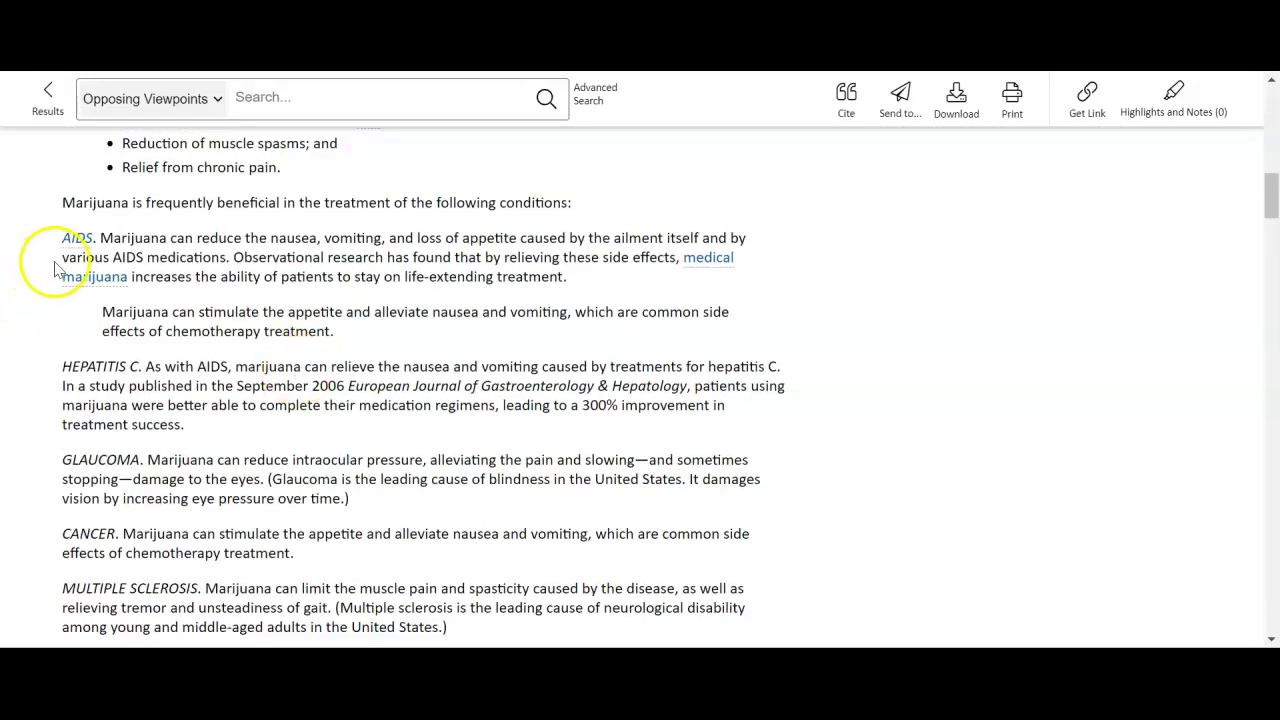
scroll(95, 480, "down", 2)
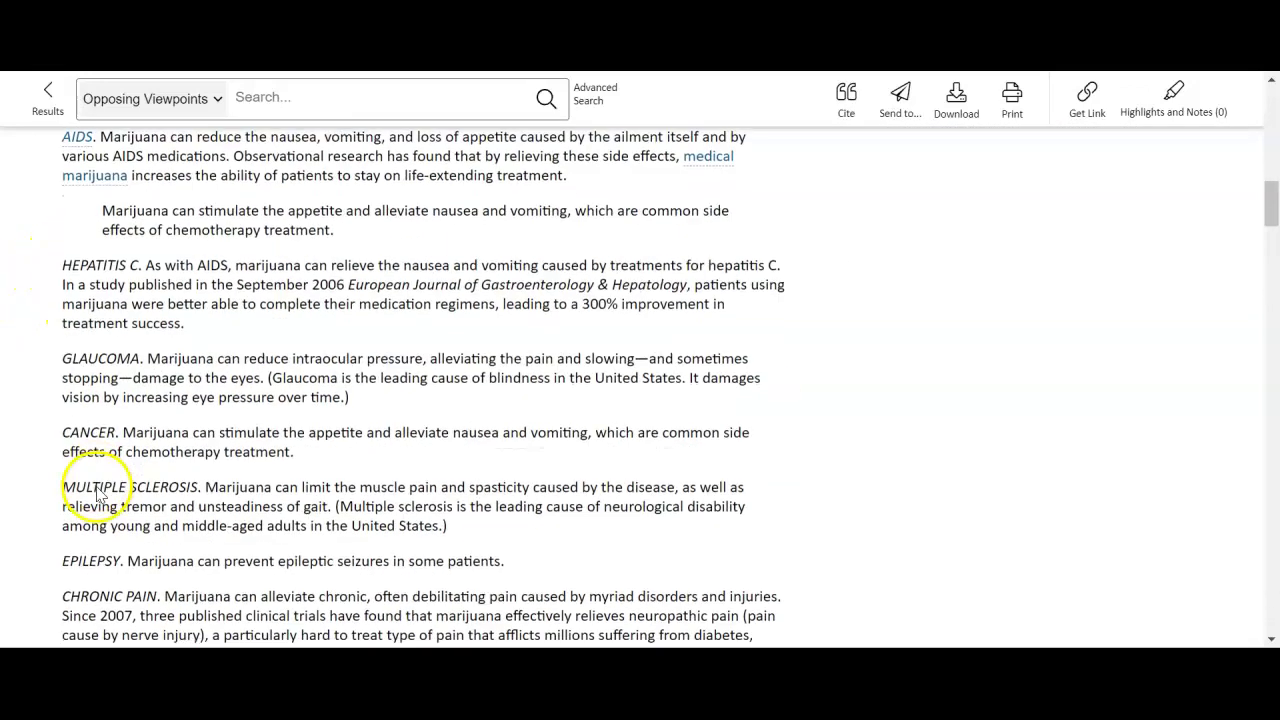
scroll(108, 590, "down", 1)
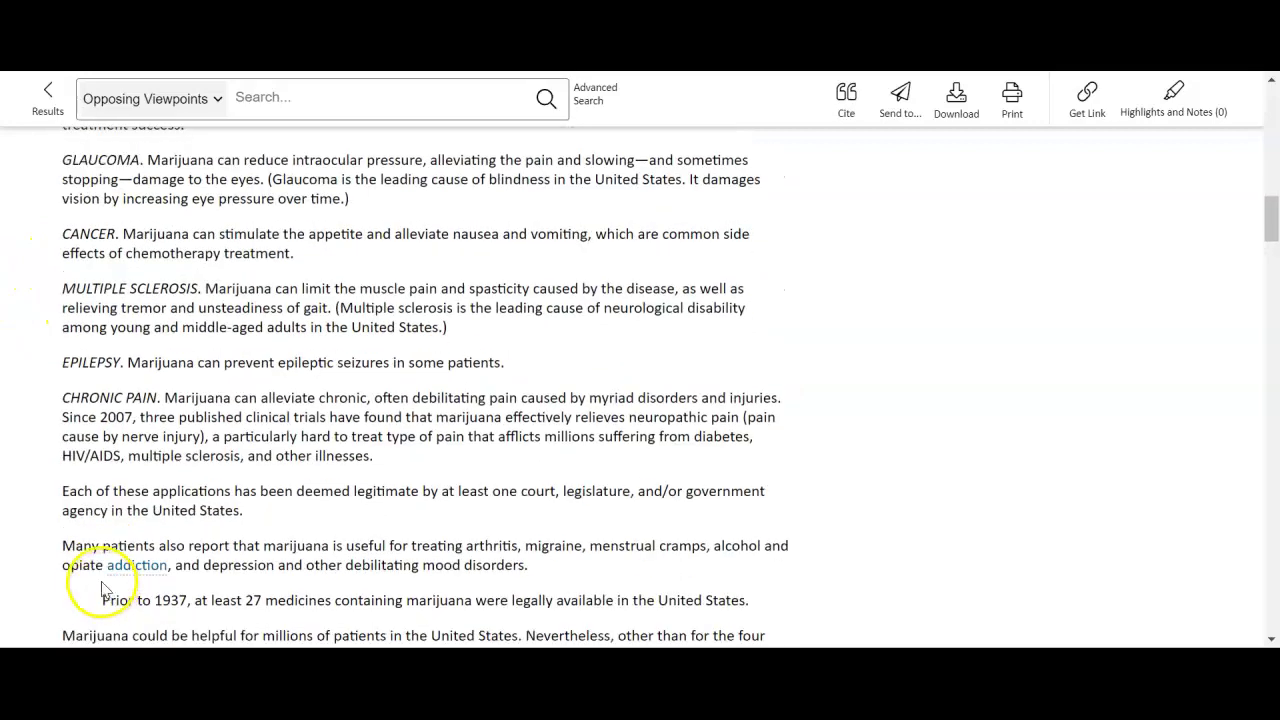
scroll(100, 588, "up", 2)
scroll(100, 588, "up", 15)
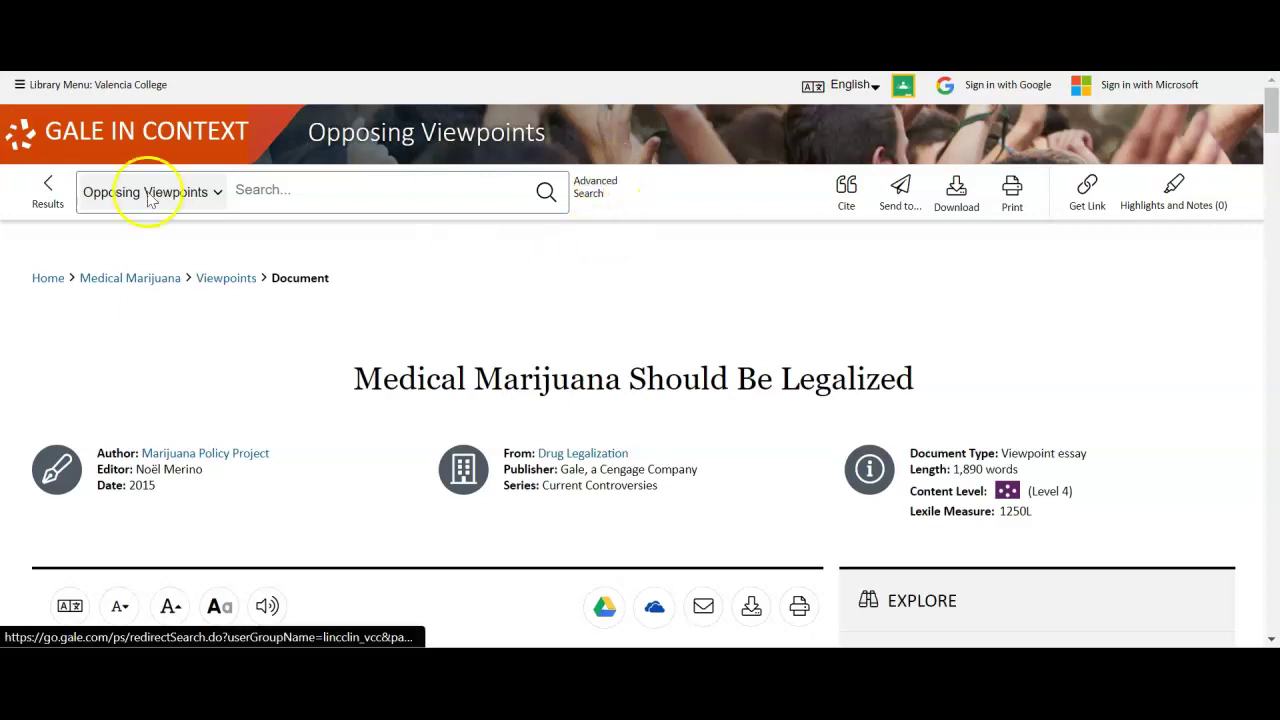
left_click(50, 200)
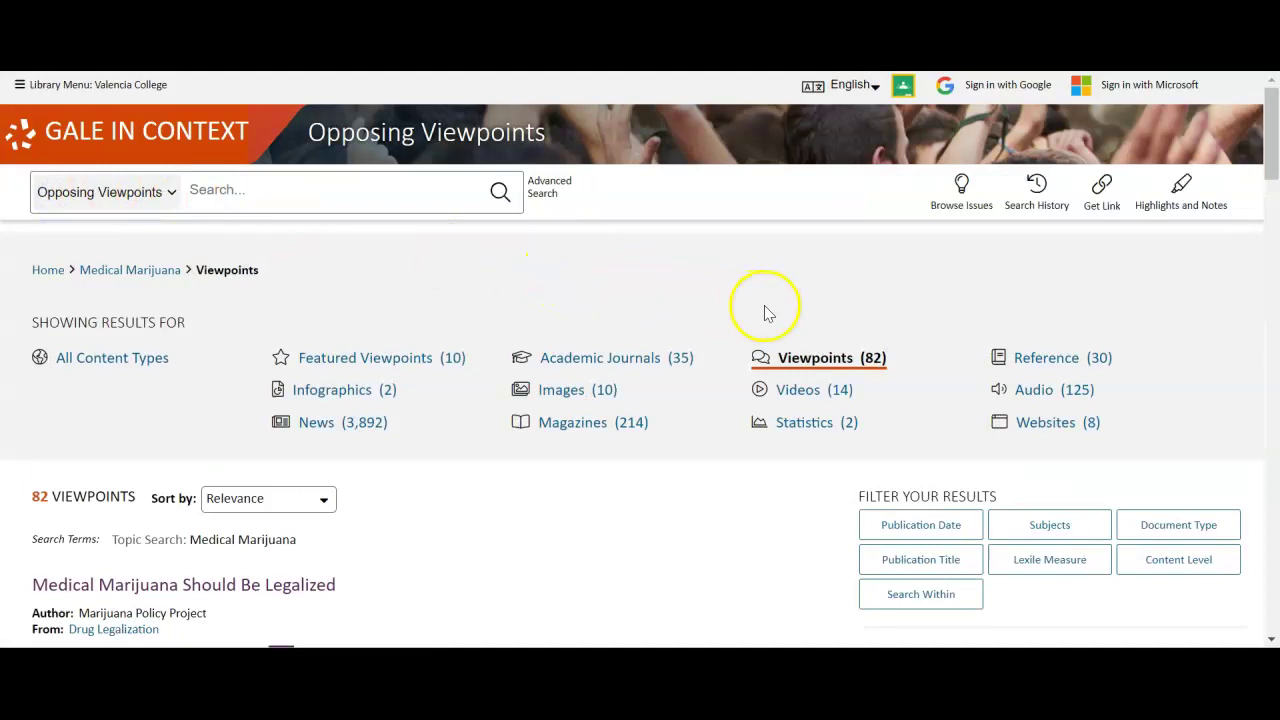
Go to the library's A–Z database list and open Academic Search Complete (EBSCO).
scroll(767, 307, "down", 1)
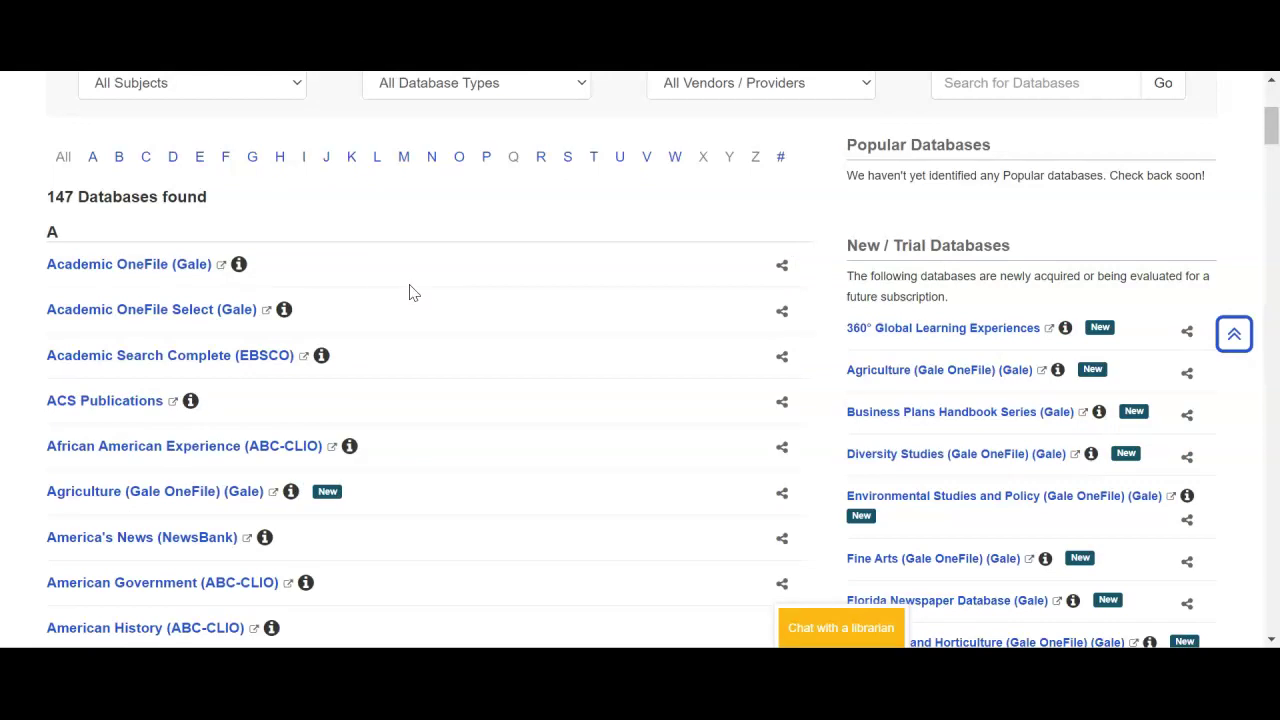
scroll(410, 295, "up", 2)
scroll(410, 295, "down", 3)
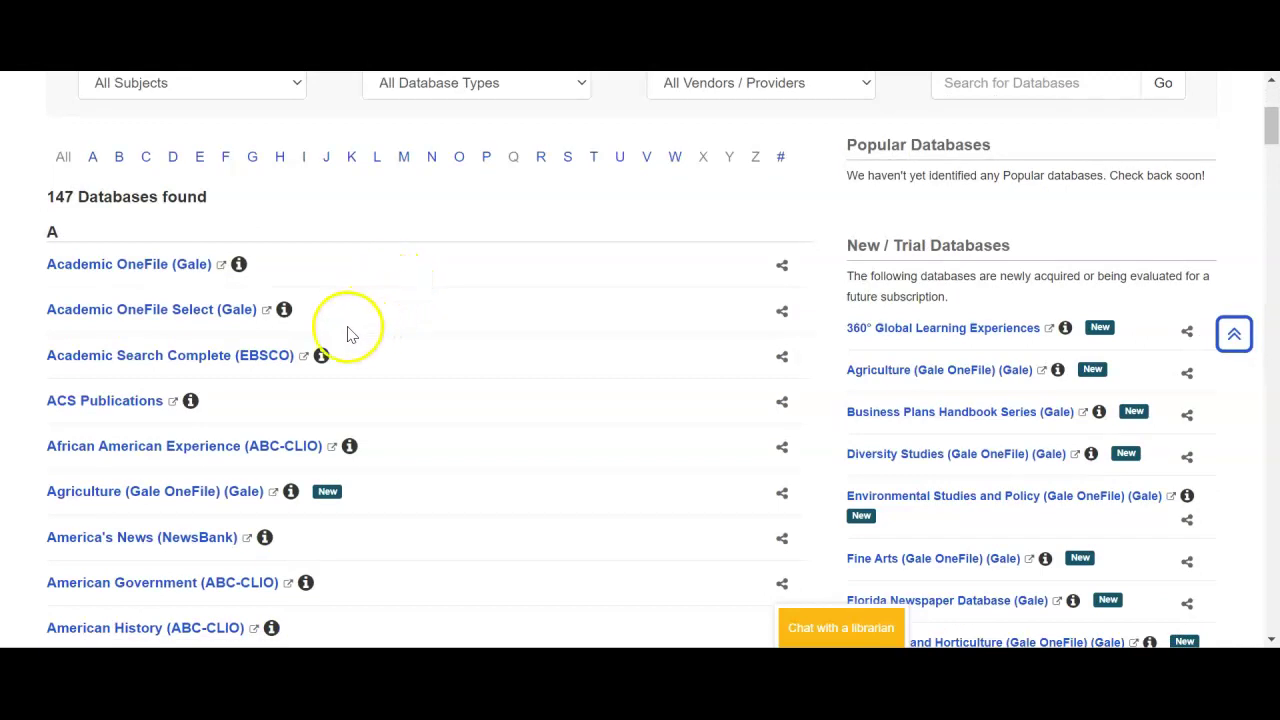
left_click(238, 358)
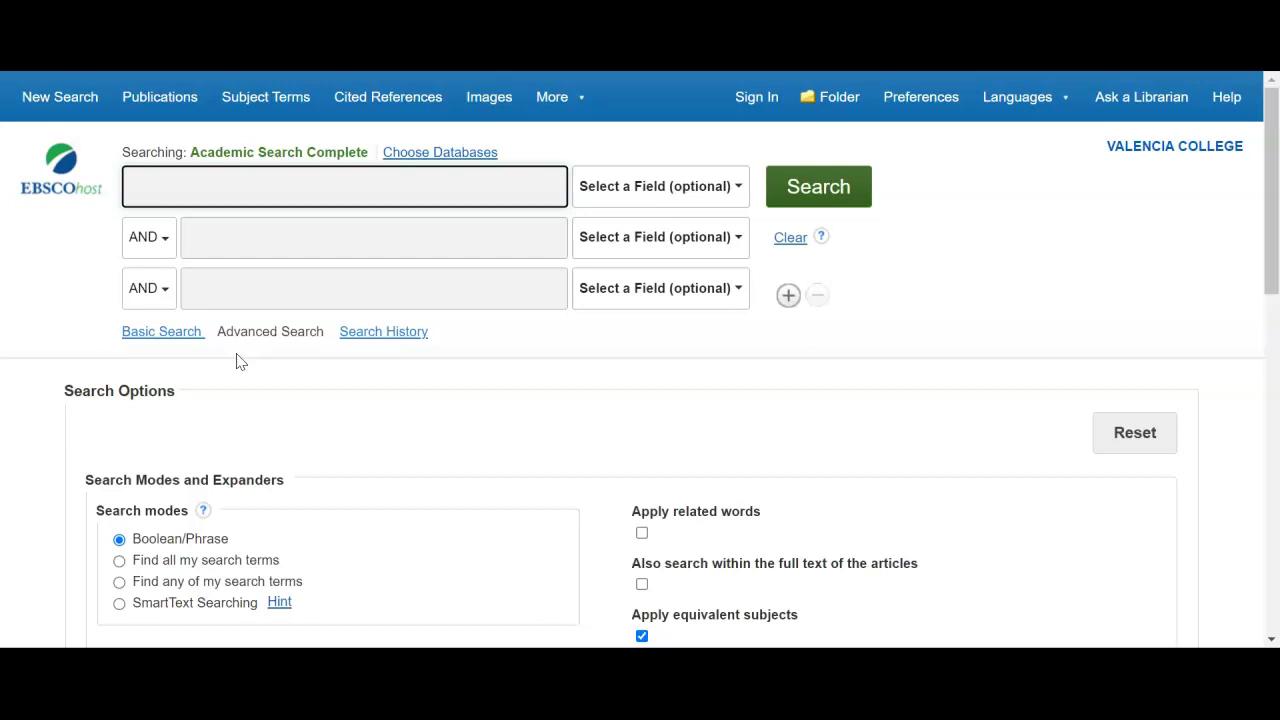
Search Academic Search Complete for "medical marijuana", without choosing any of the suggested phrases.
type("medical ma")
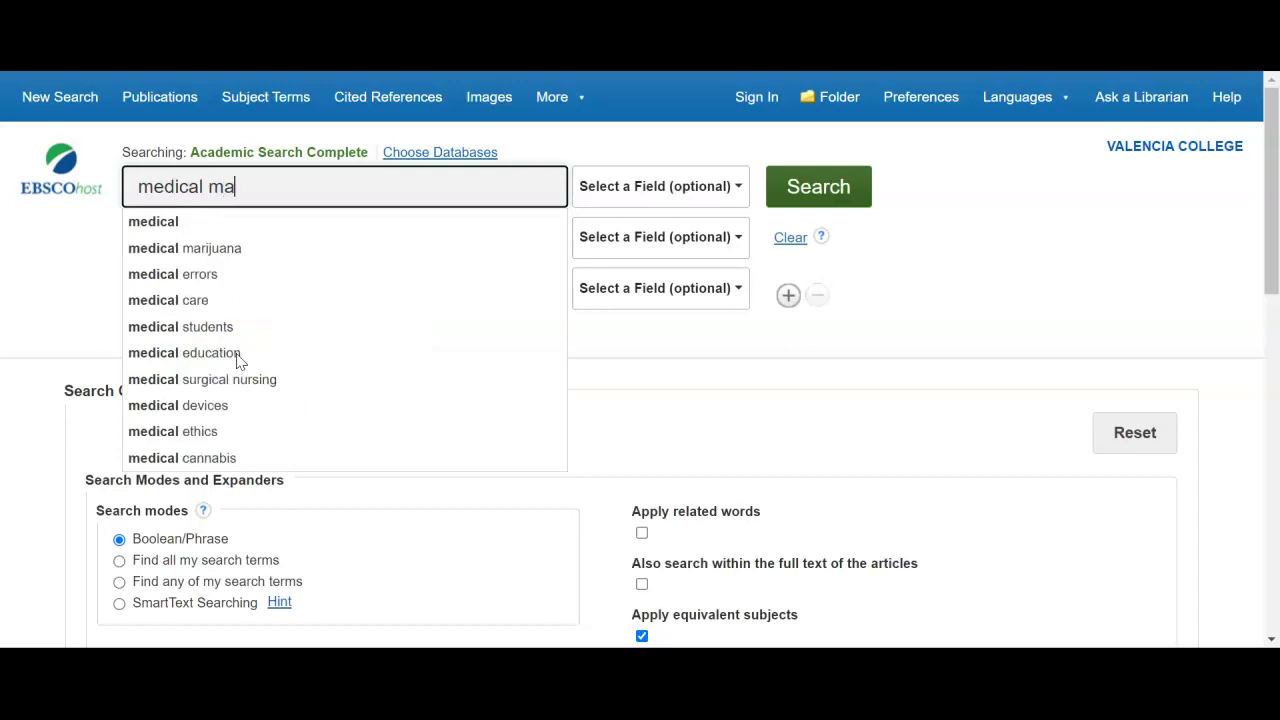
type("rijuana")
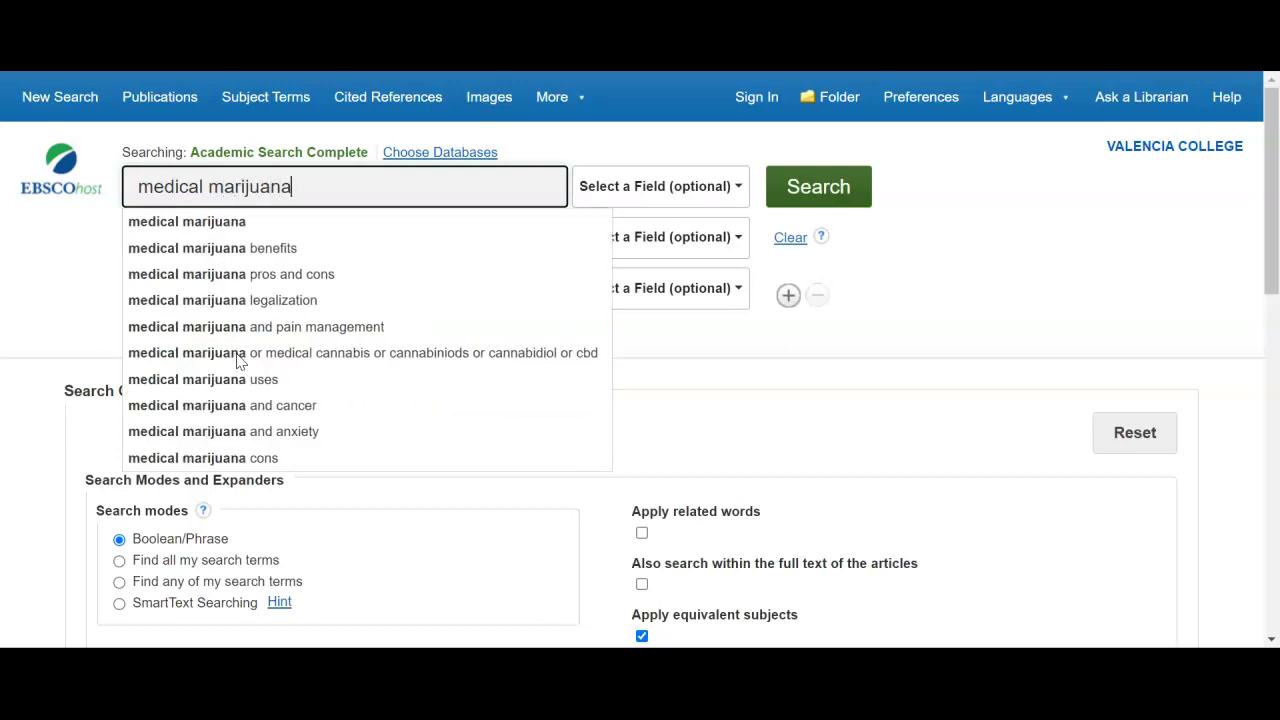
key("Escape")
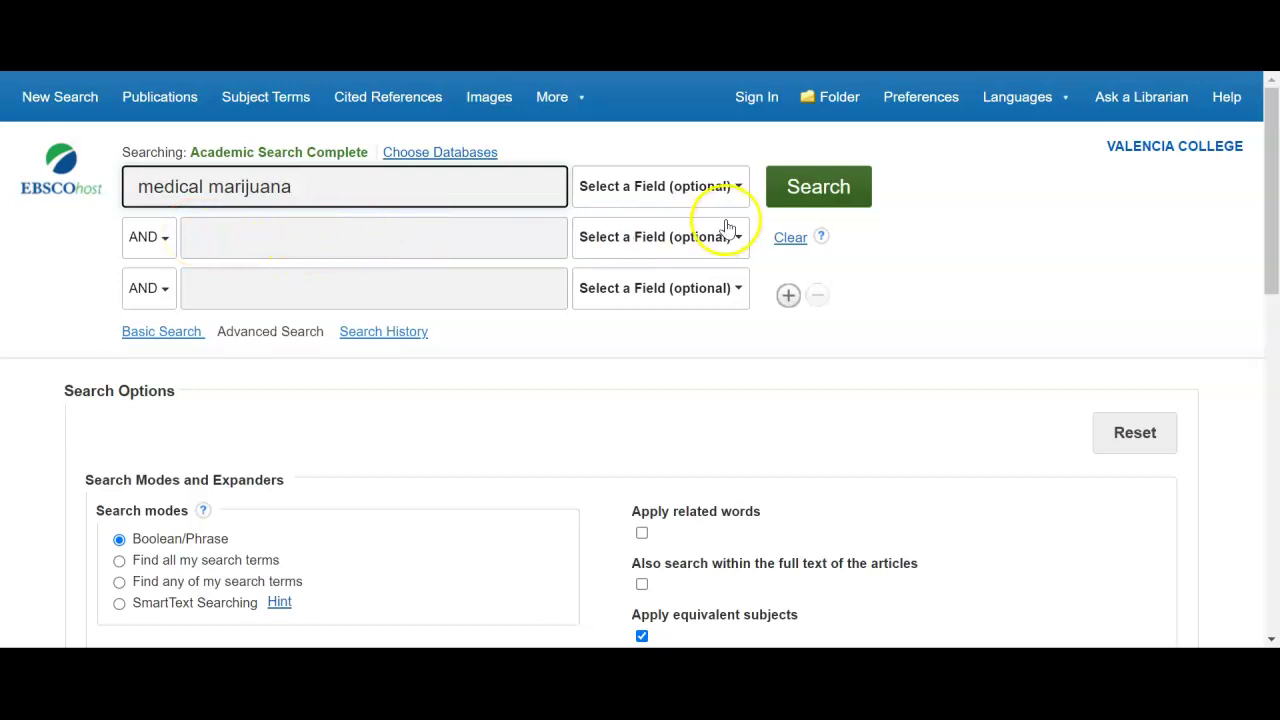
left_click(803, 195)
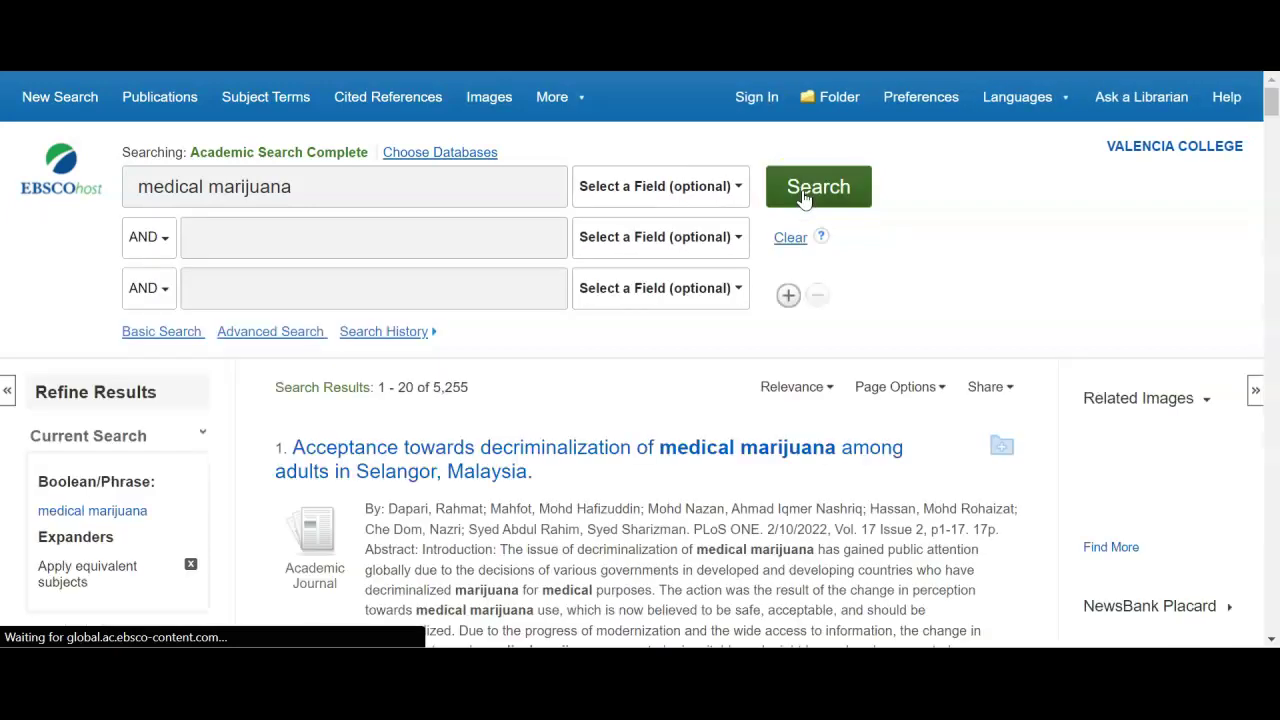
Limit the medical marijuana search results to full-text items.
scroll(680, 232, "down", 2)
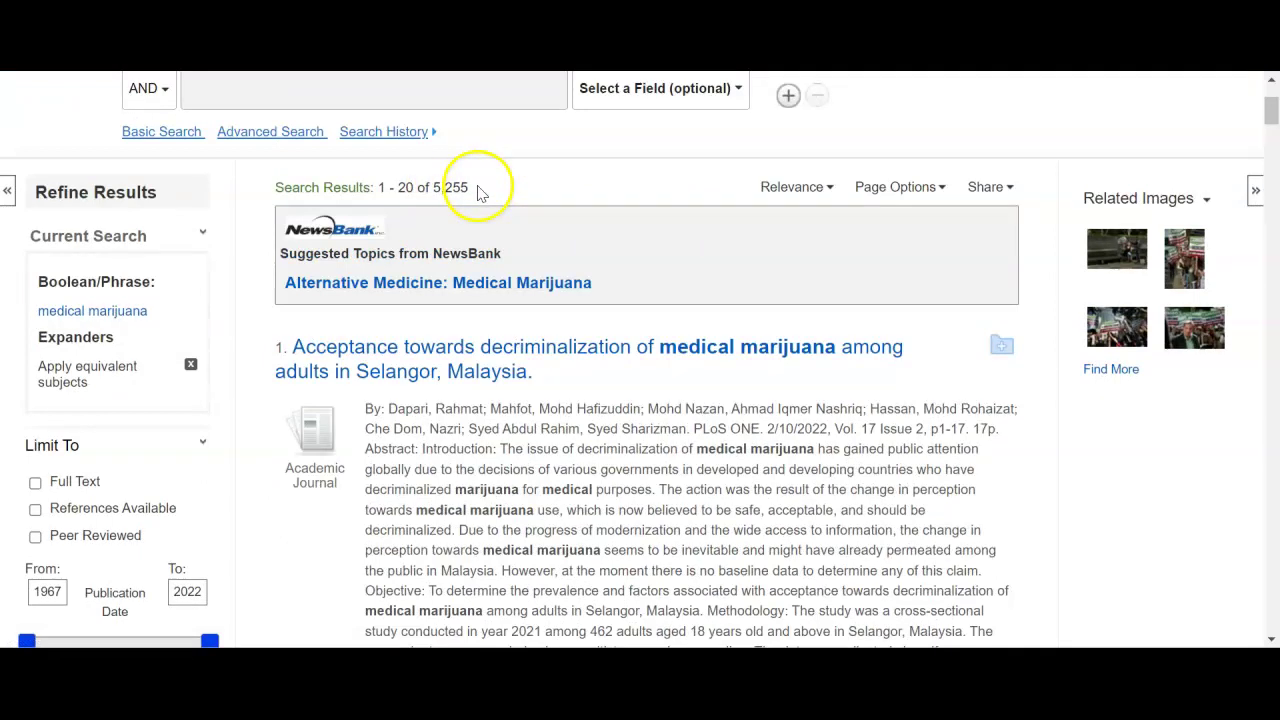
scroll(203, 346, "down", 2)
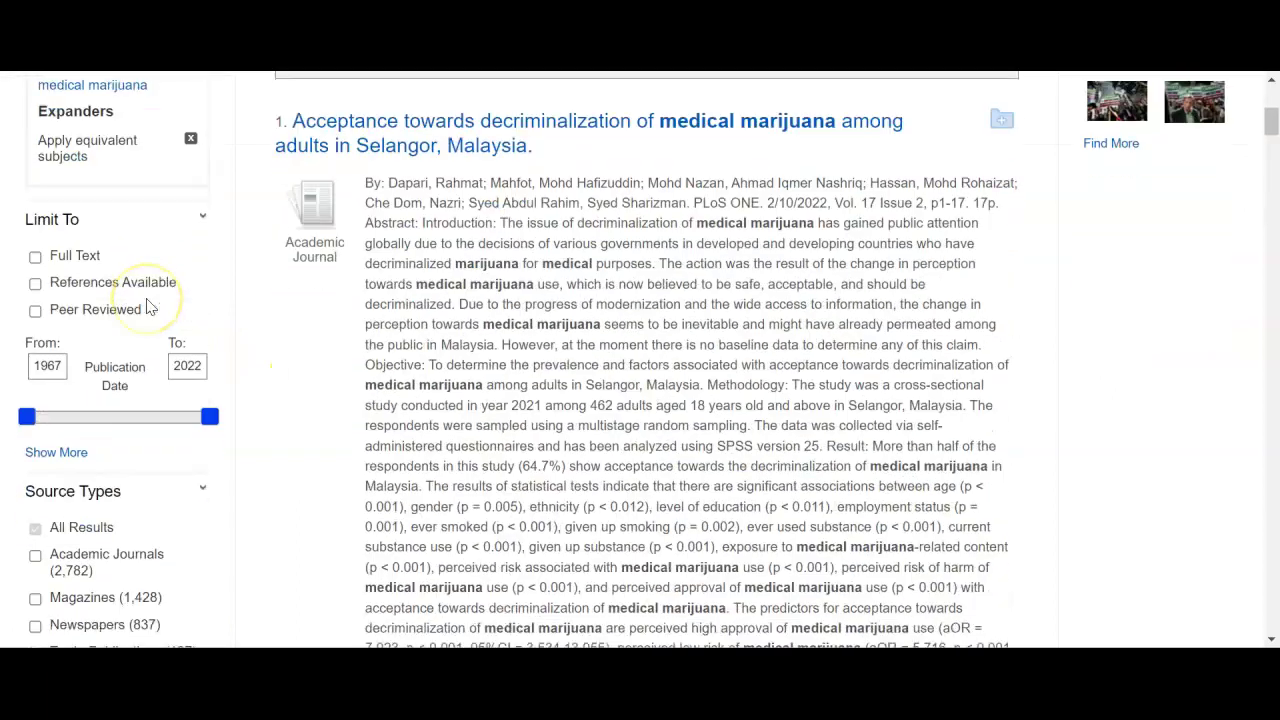
double_click(14, 405)
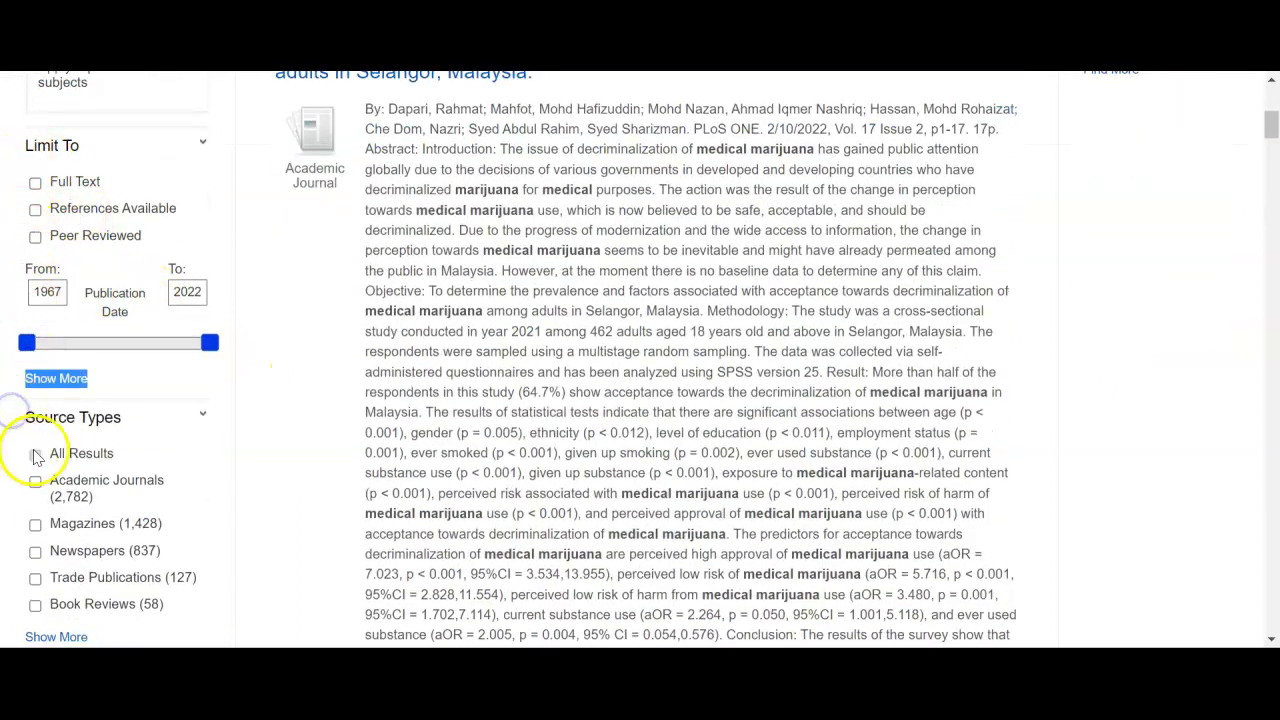
left_click(186, 372)
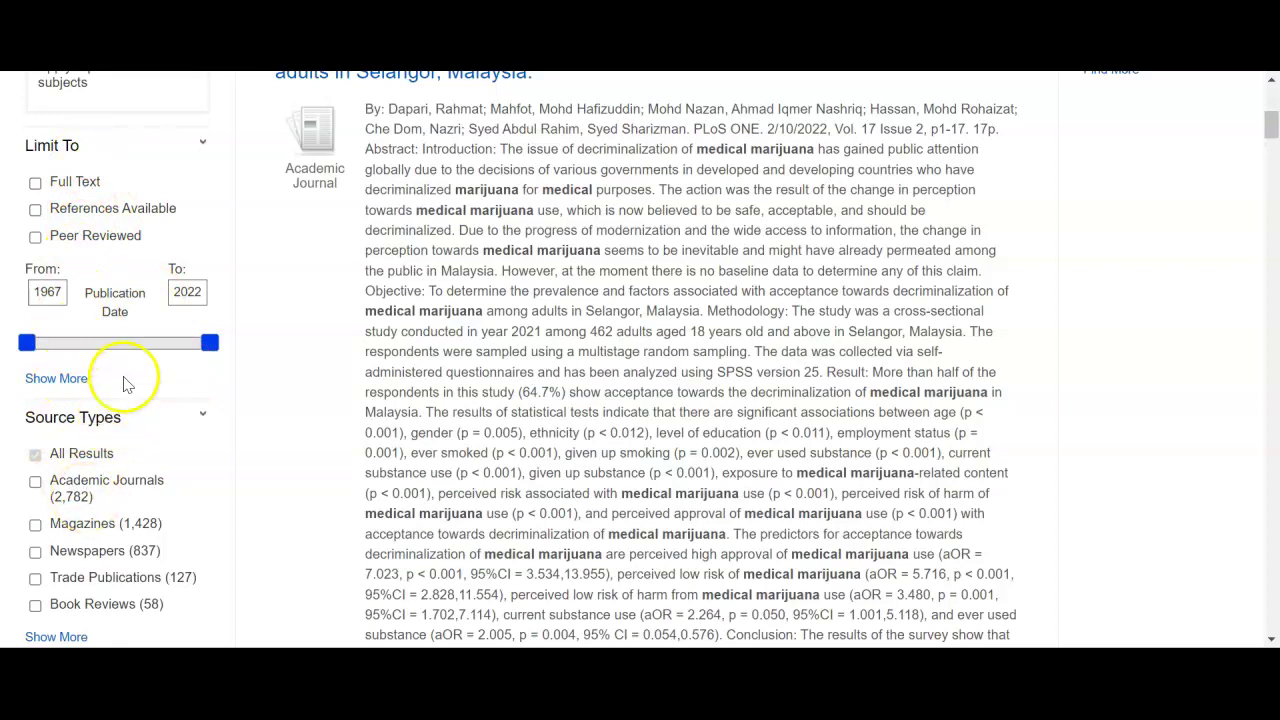
left_click(35, 186)
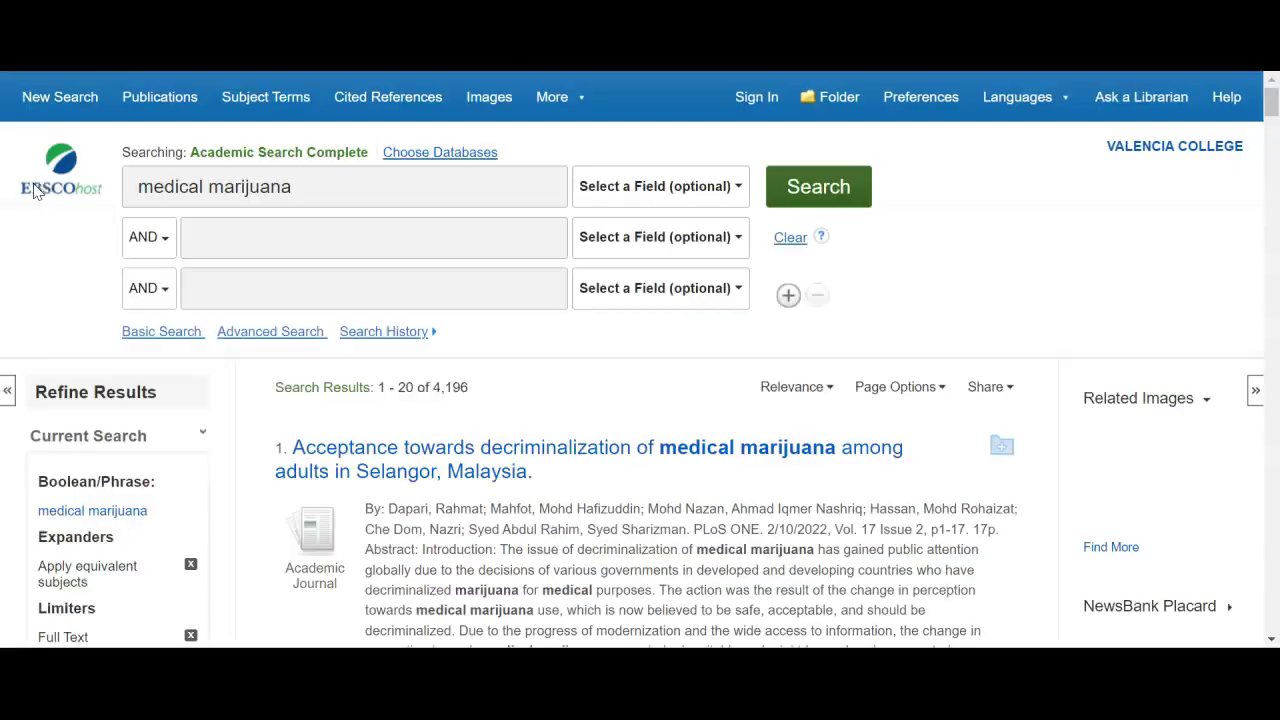
Restrict the publication date range of the results to start from 2017.
scroll(33, 190, "down", 5)
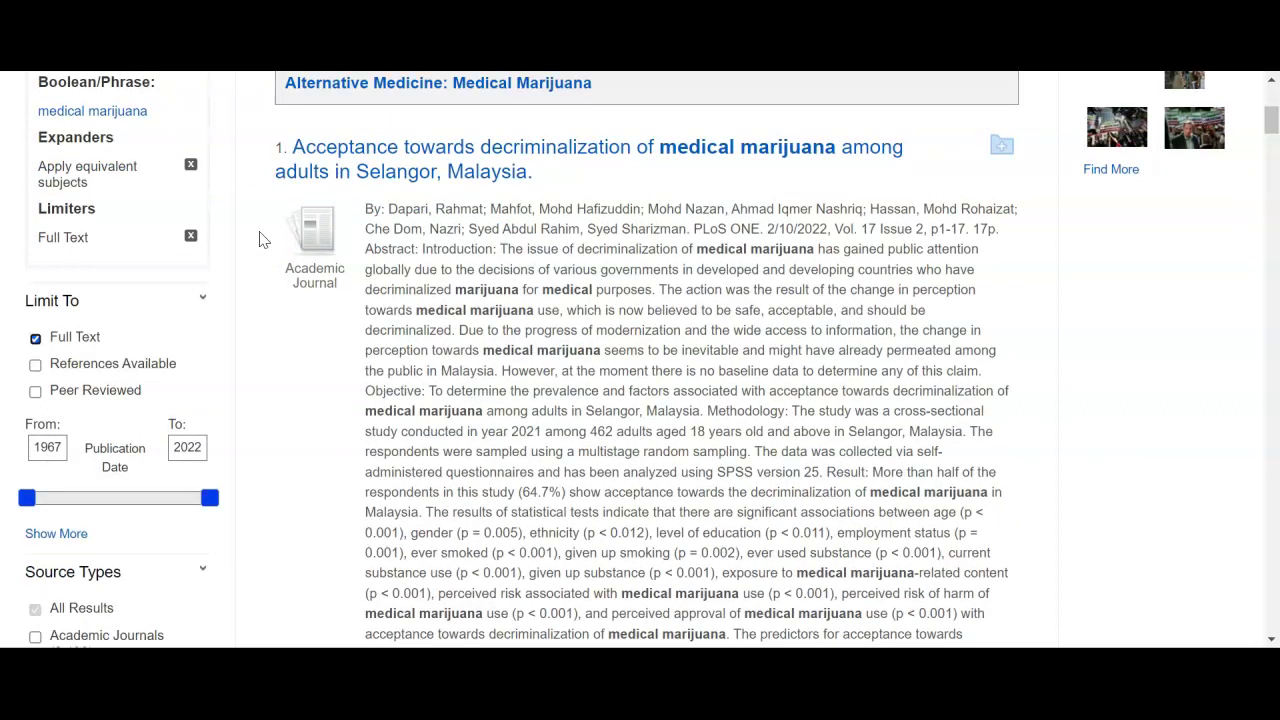
scroll(253, 325, "down", 1)
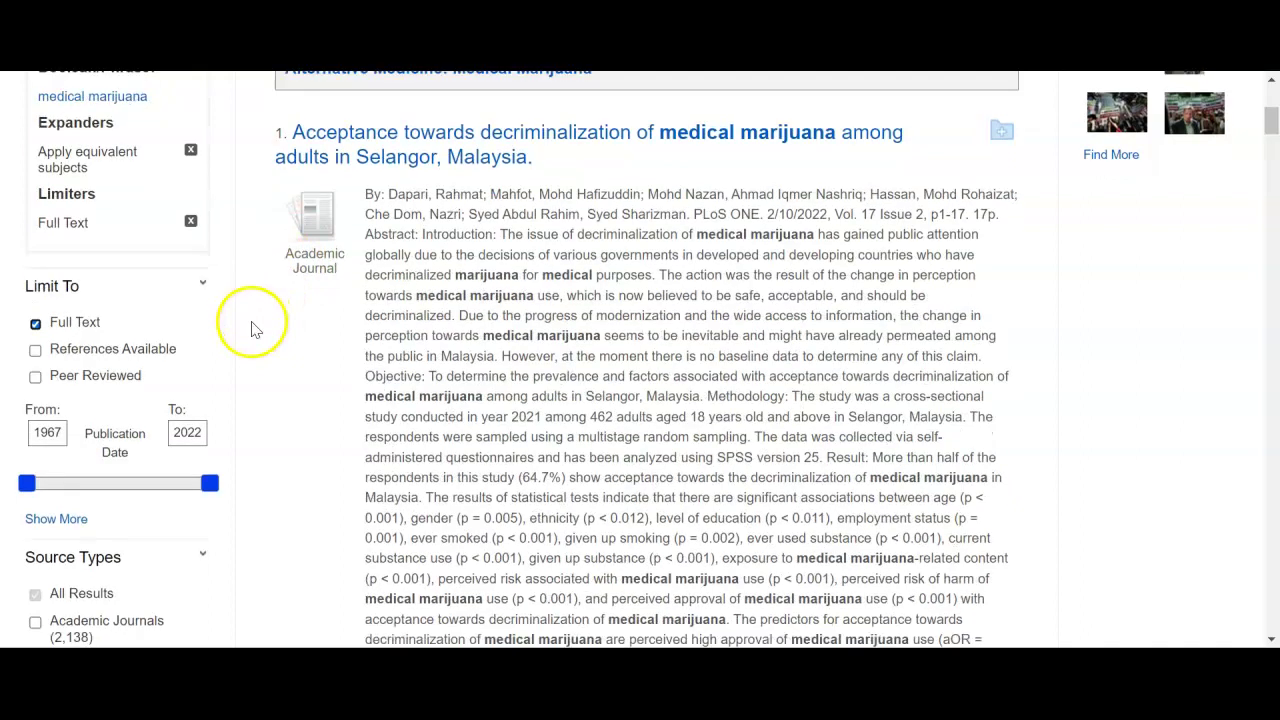
scroll(253, 325, "down", 1)
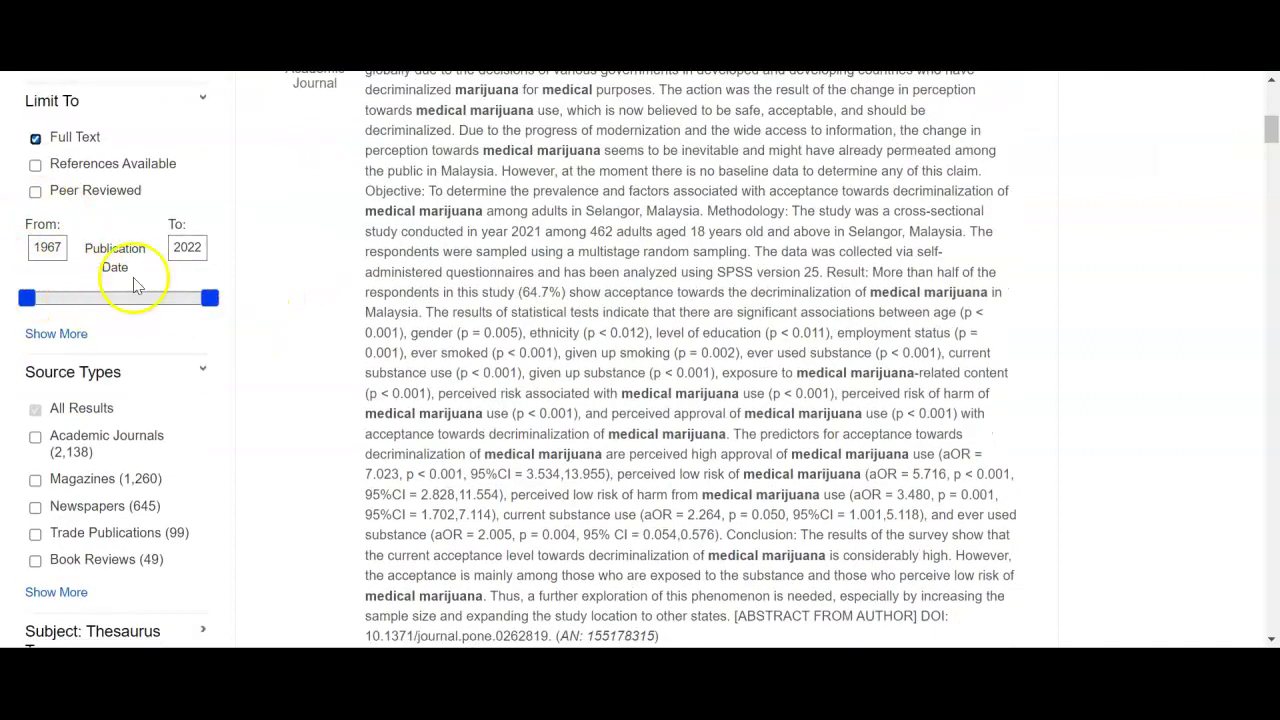
left_click(37, 255)
left_click(27, 300)
left_click_drag(27, 302, 193, 302)
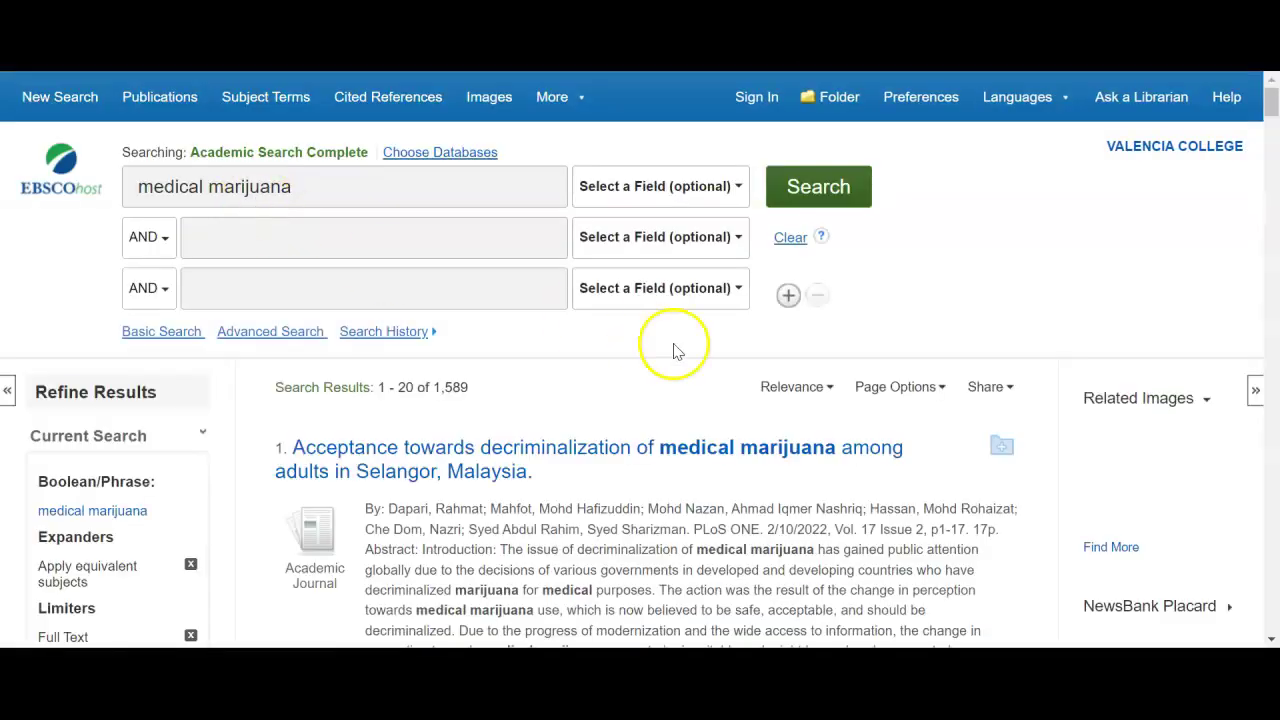
Examine the narrowed results, including the active limiters, source types, first article's abstract and full-text options, and remaining subject filters.
scroll(677, 345, "down", 8)
scroll(678, 338, "up", 4)
scroll(678, 338, "up", 2)
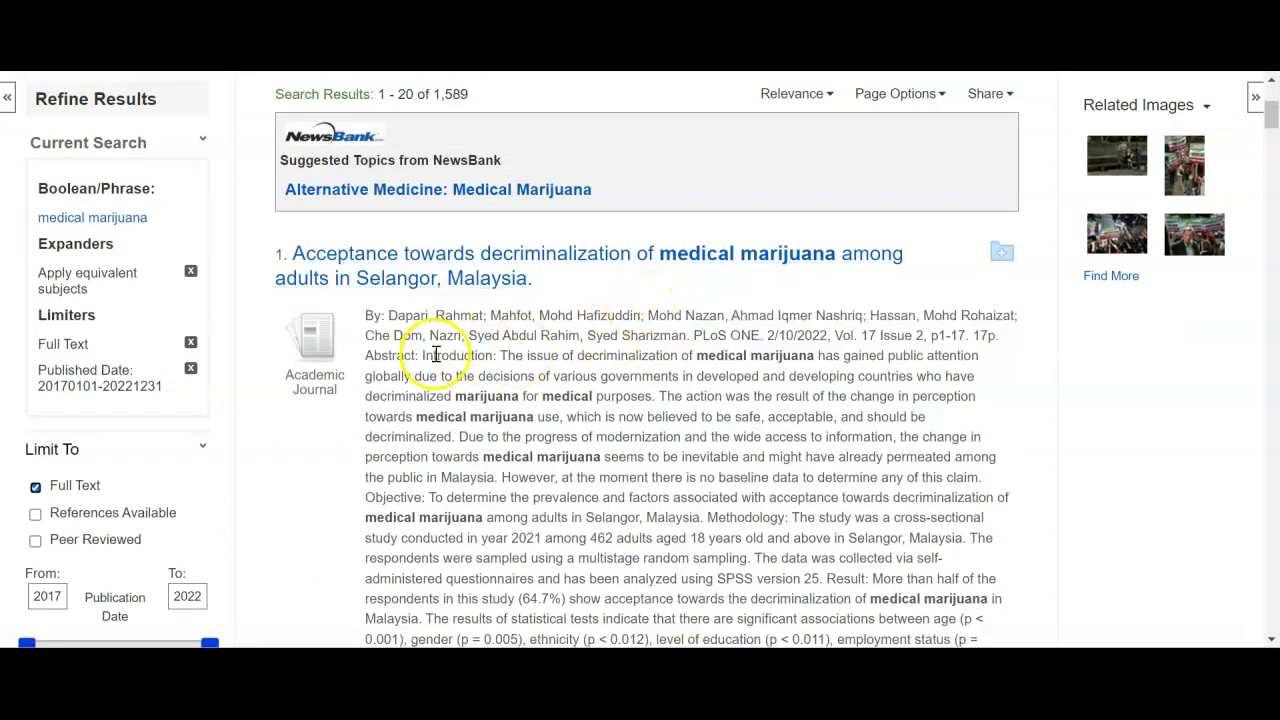
scroll(420, 360, "down", 3)
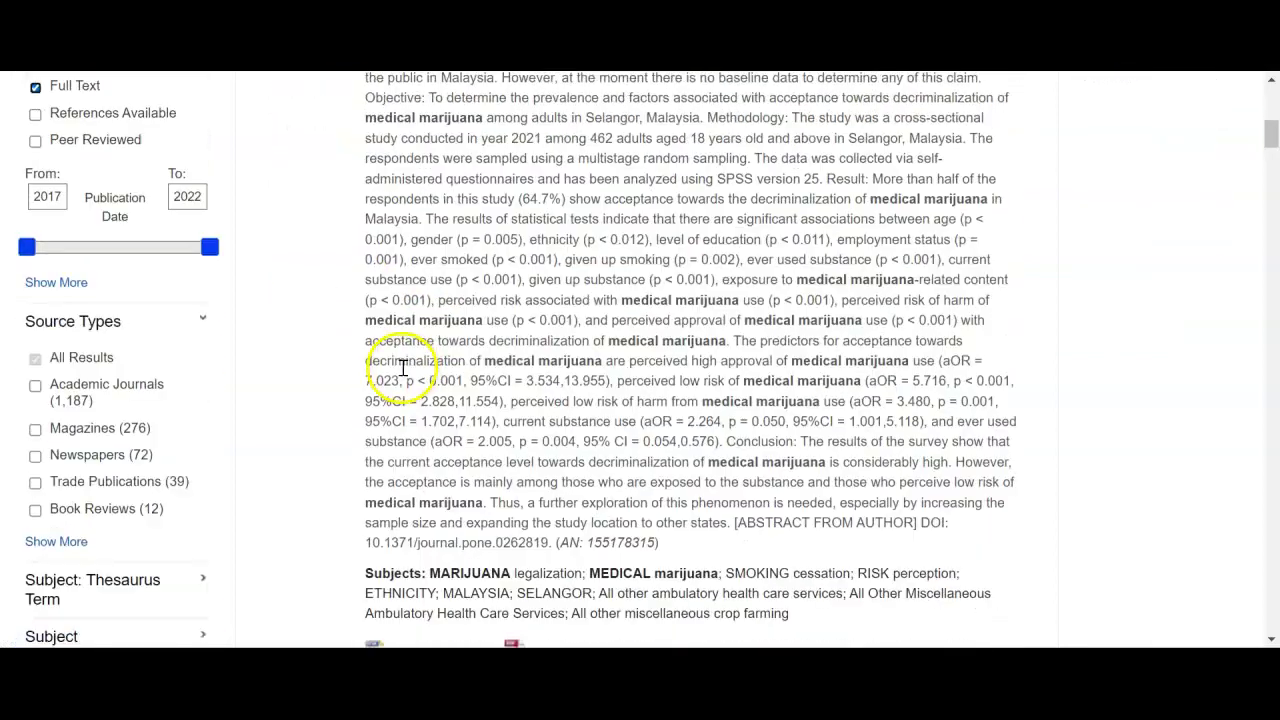
scroll(294, 374, "up", 4)
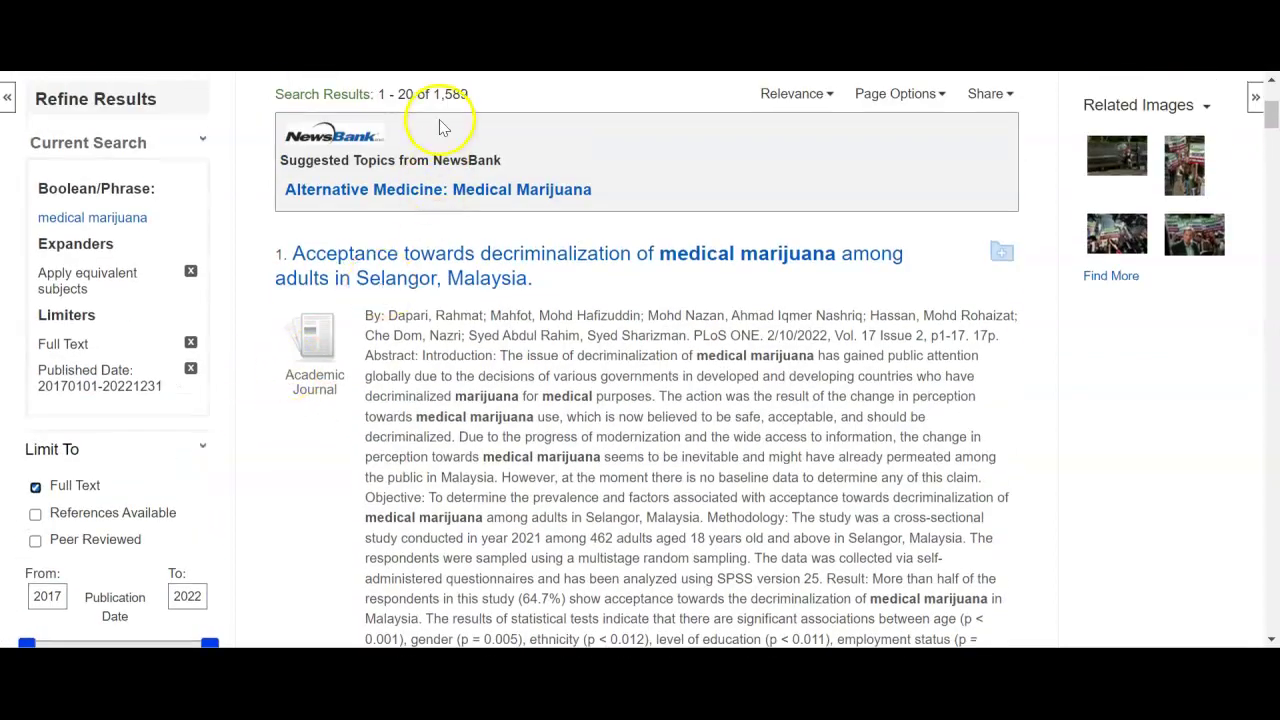
scroll(257, 525, "down", 5)
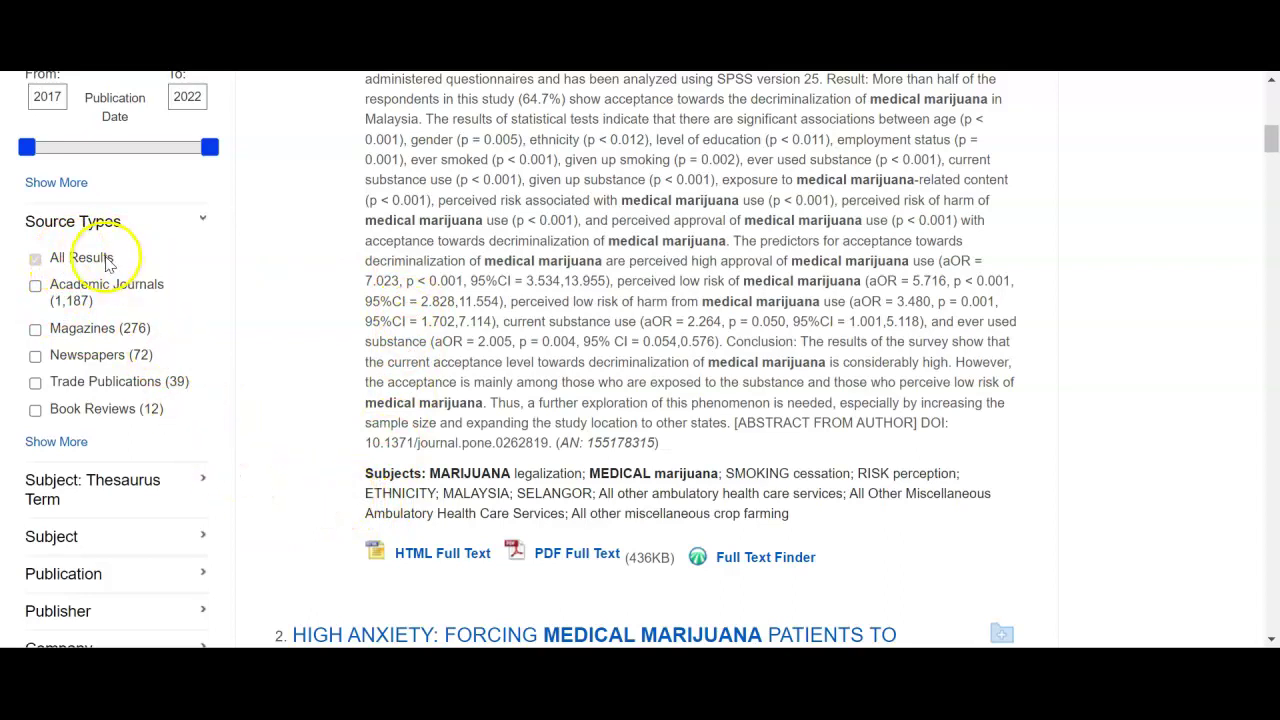
scroll(385, 335, "down", 2)
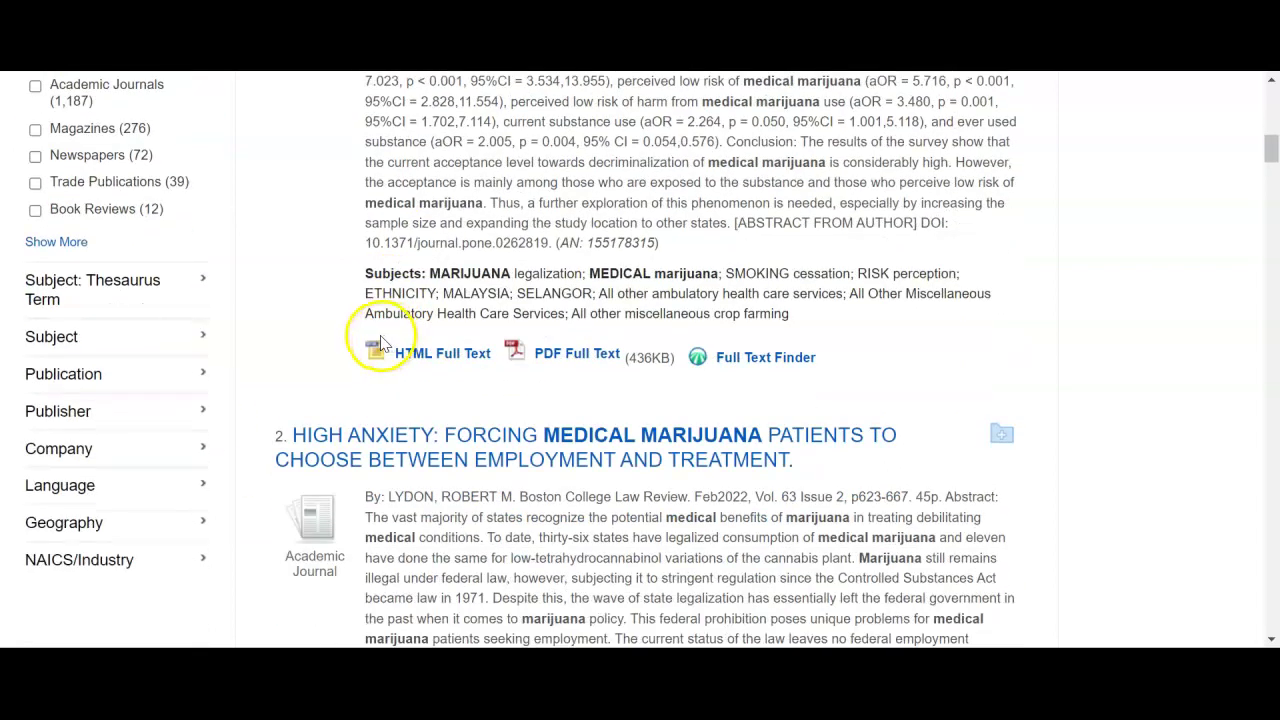
scroll(286, 343, "up", 2)
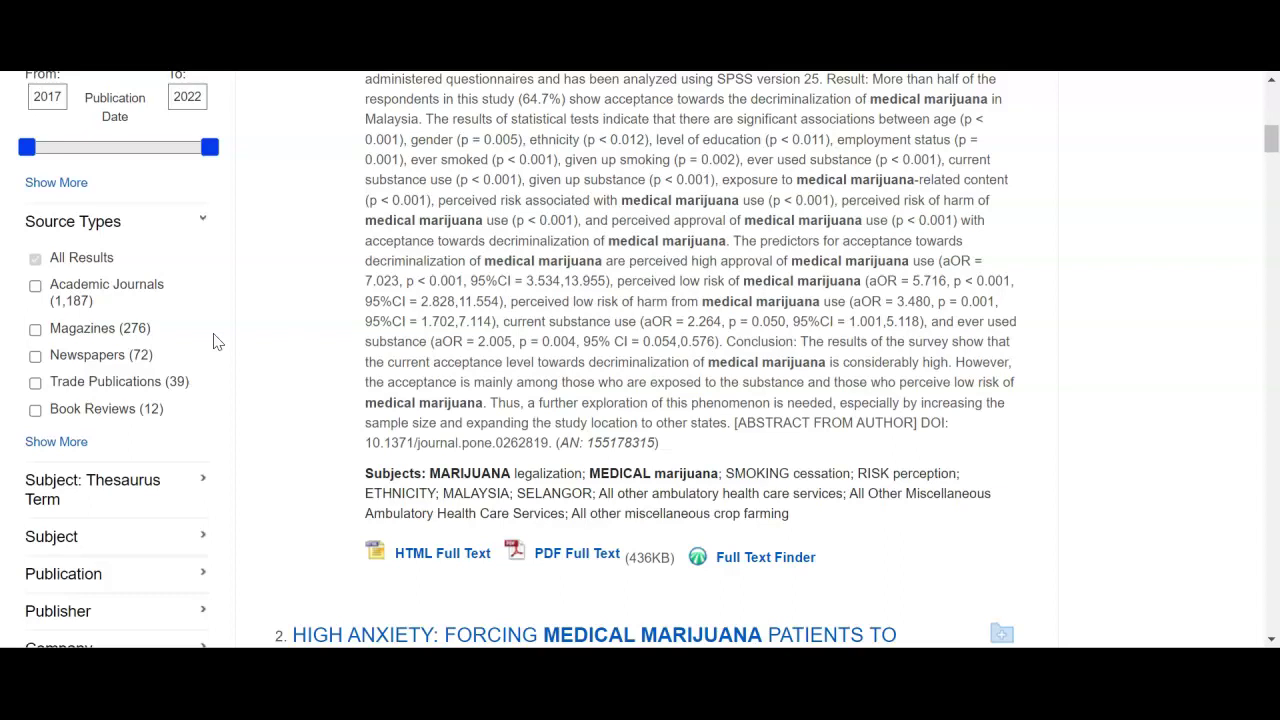
scroll(204, 345, "down", 2)
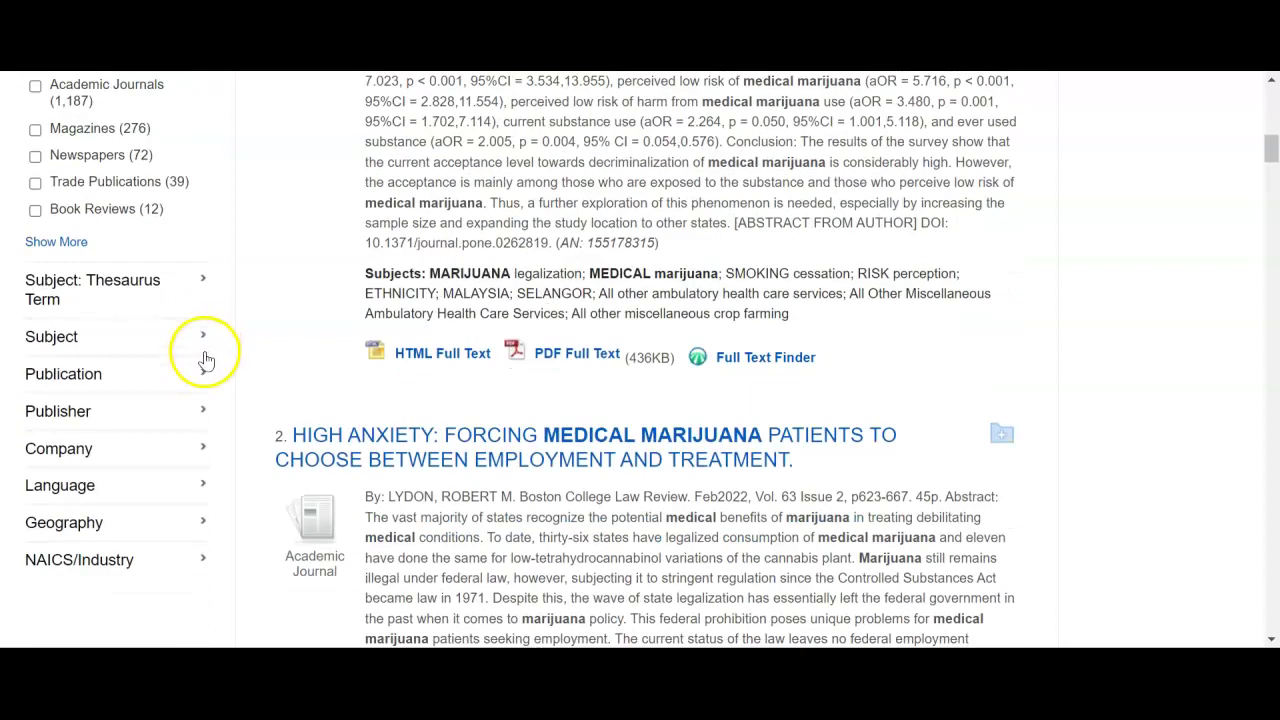
Browse the complete list of Subject: Thesaurus Term filters, and close it without applying any term.
left_click(125, 288)
left_click(124, 288)
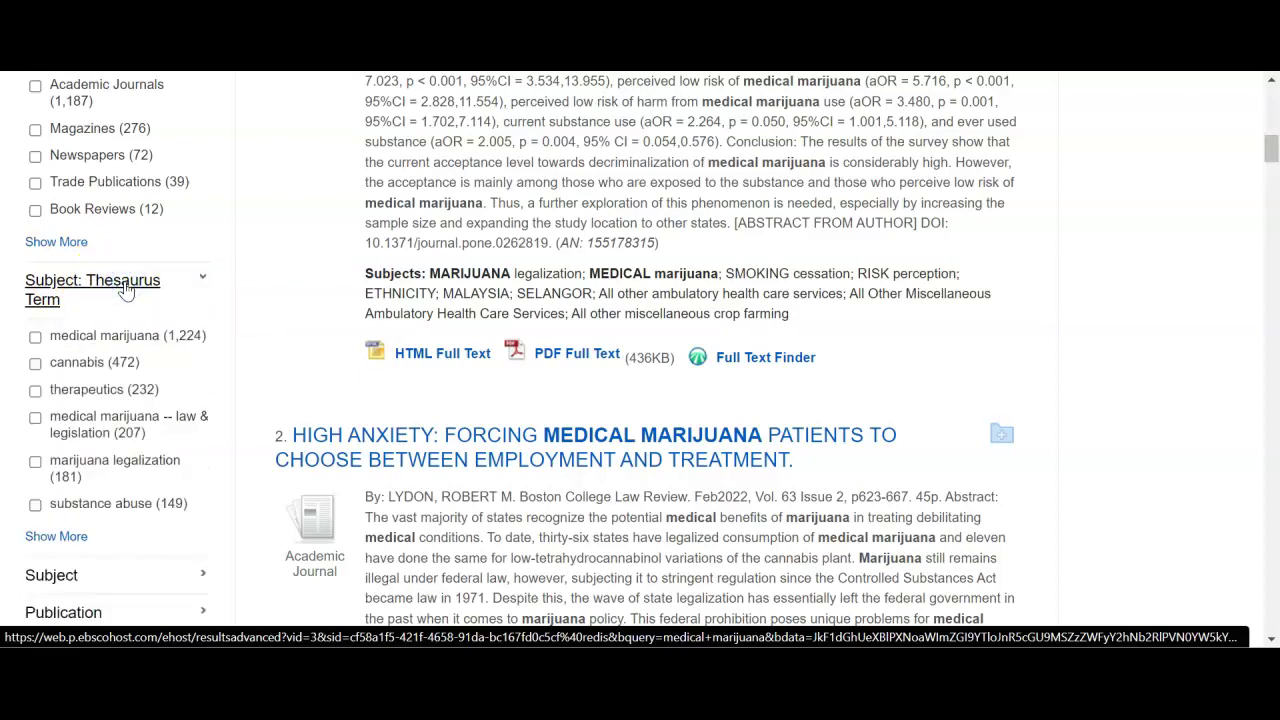
left_click(60, 540)
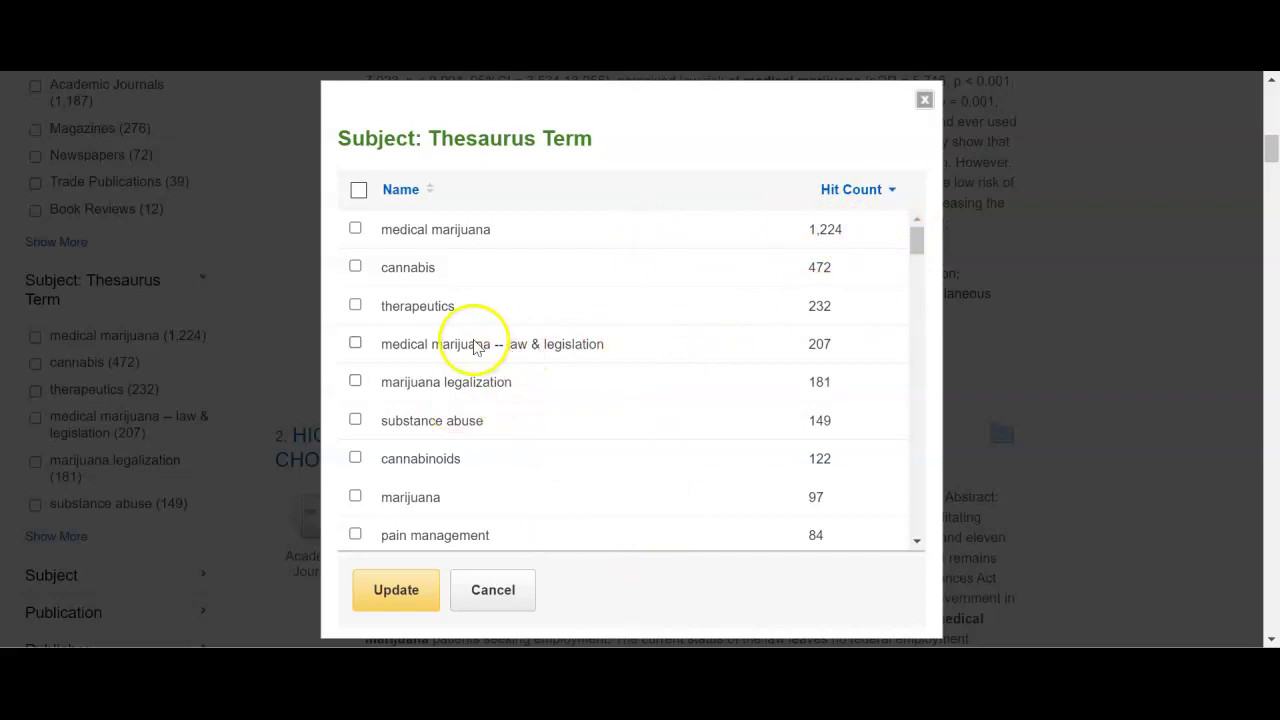
left_click_drag(915, 245, 903, 398)
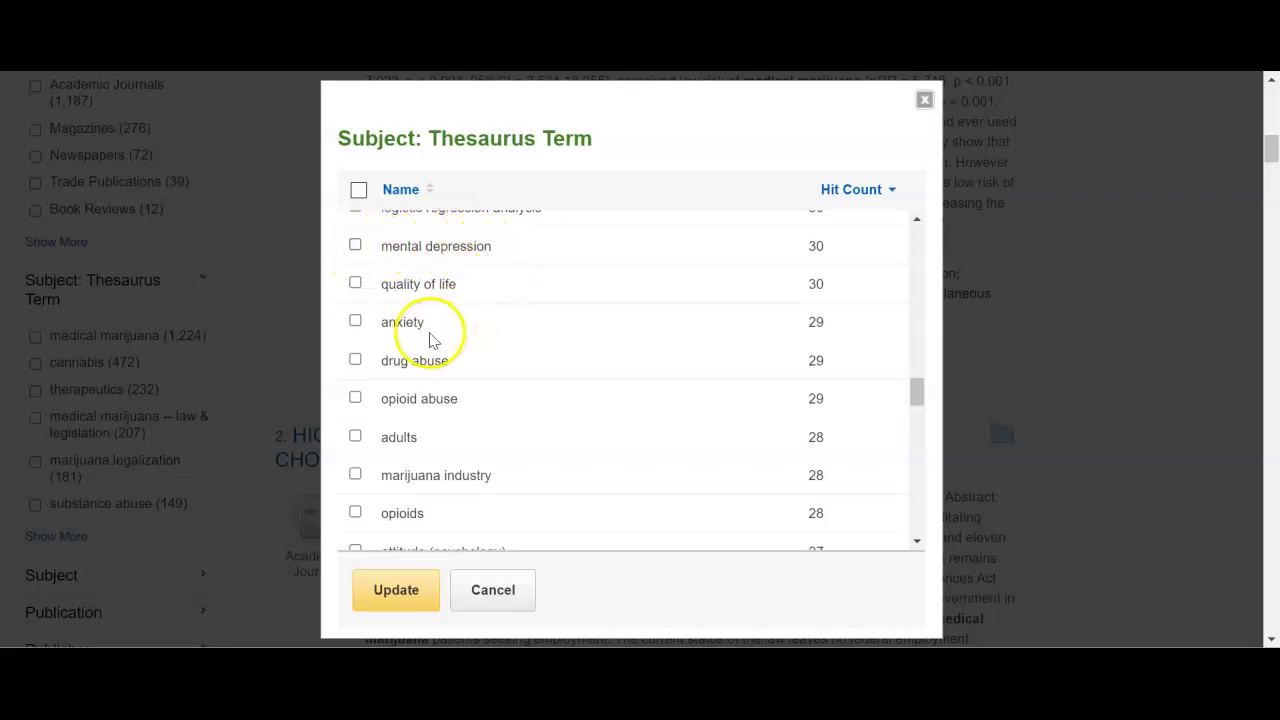
scroll(619, 357, "down", 1)
scroll(619, 357, "down", 5)
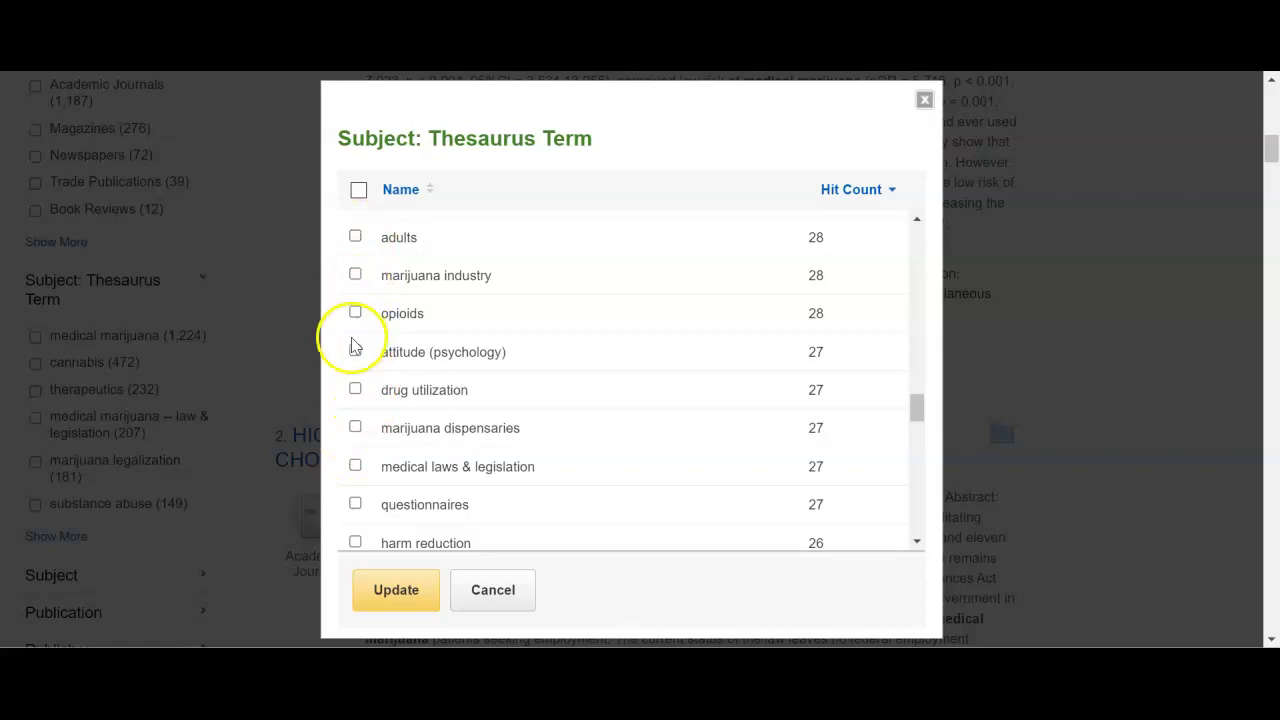
left_click(355, 392)
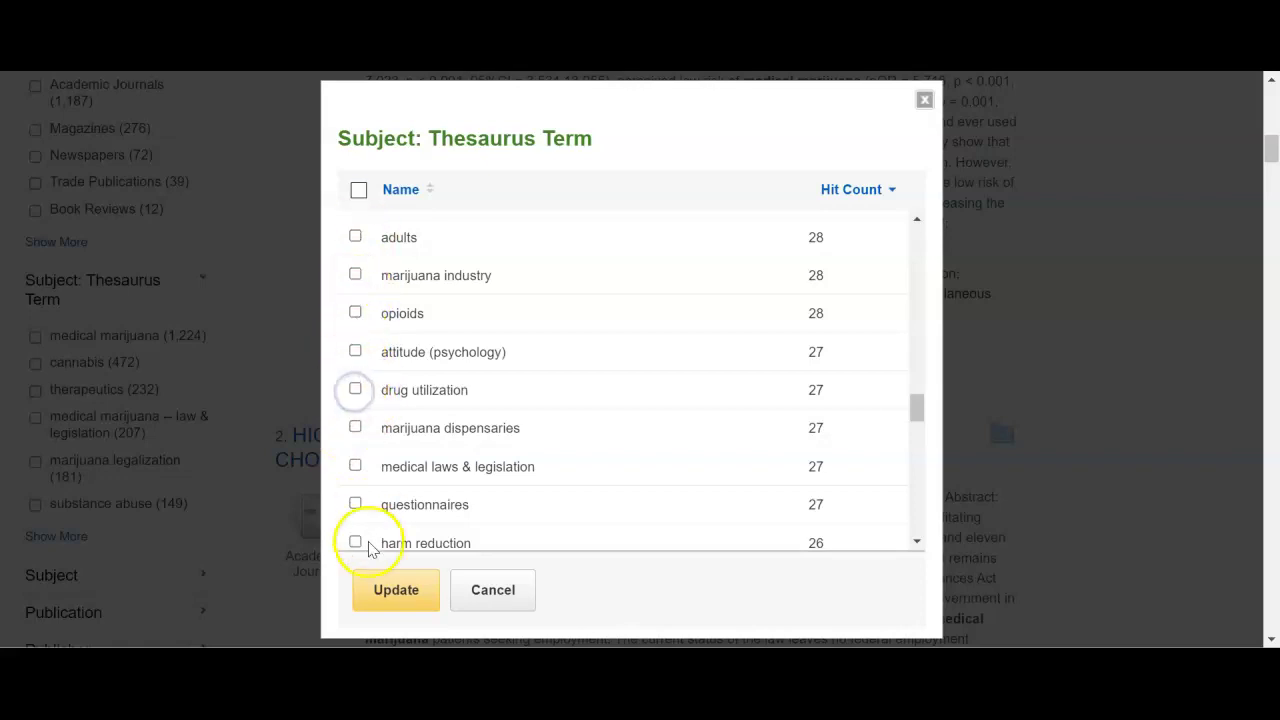
left_click(486, 598)
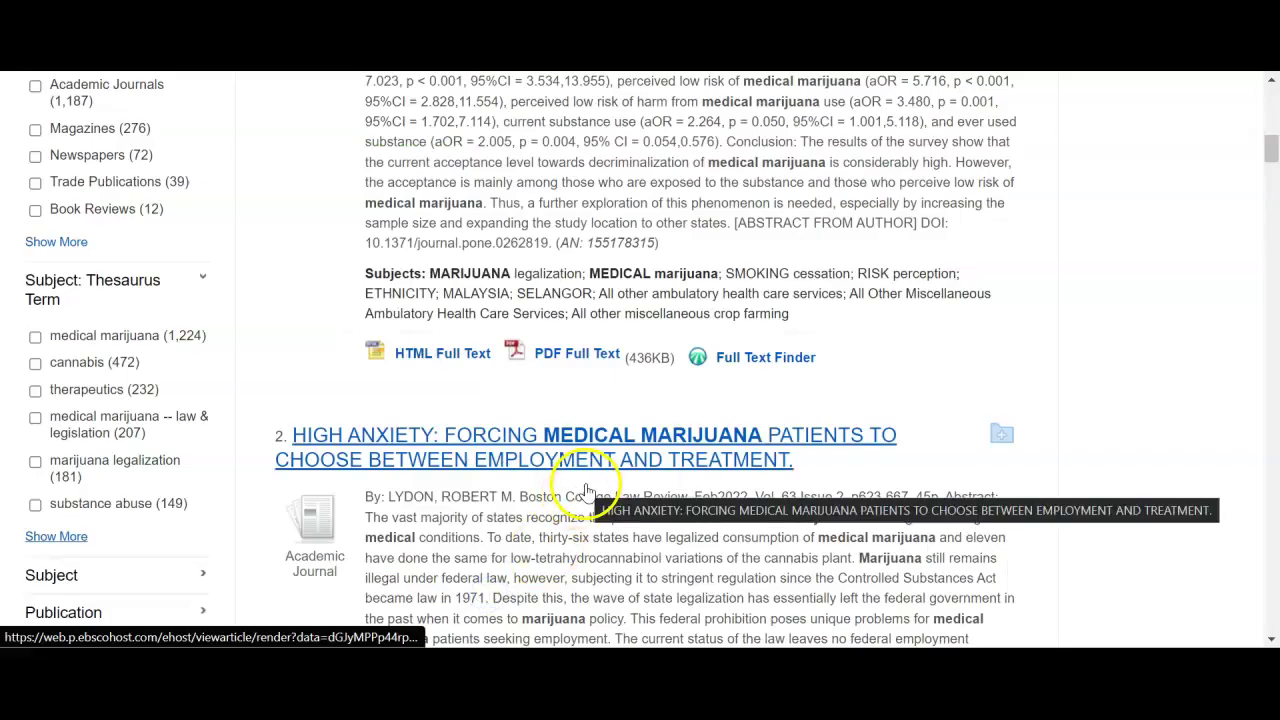
Open the detailed record of the second article, "High Anxiety: Forcing Medical Marijuana Patients to Choose Between Employment and Treatment", and read its abstract.
scroll(587, 490, "down", 4)
scroll(587, 490, "up", 1)
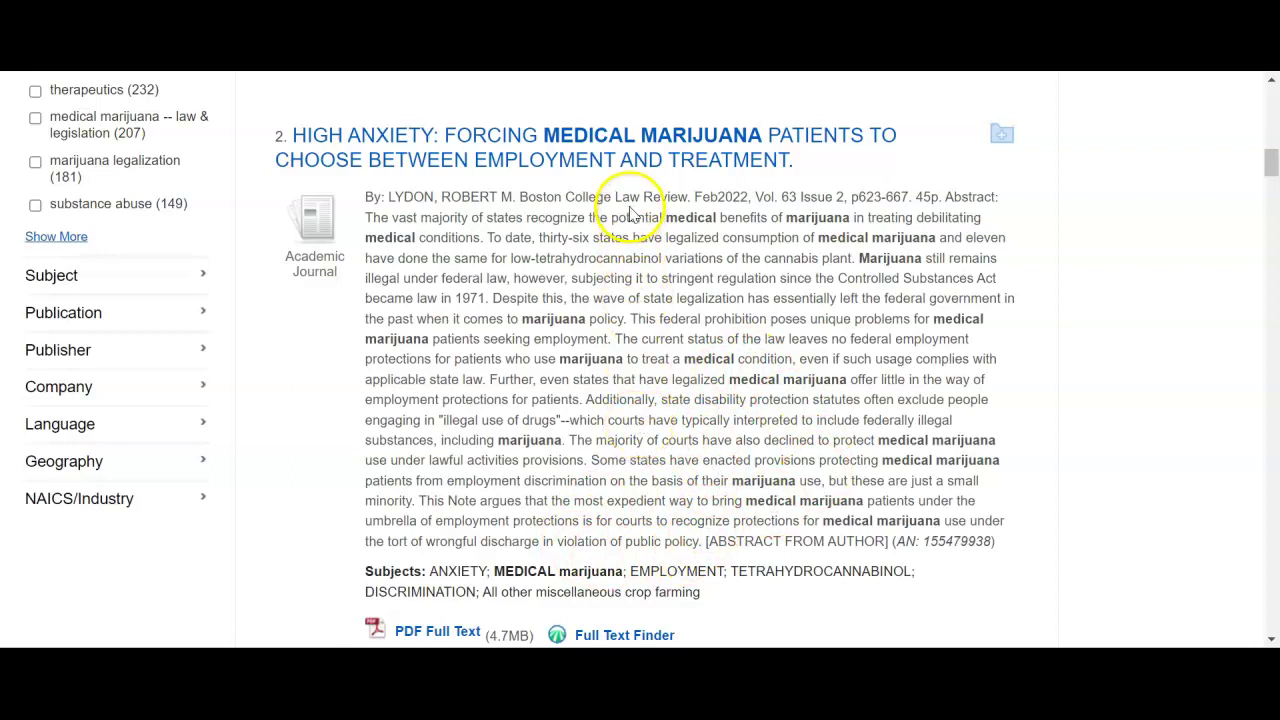
left_click(635, 165)
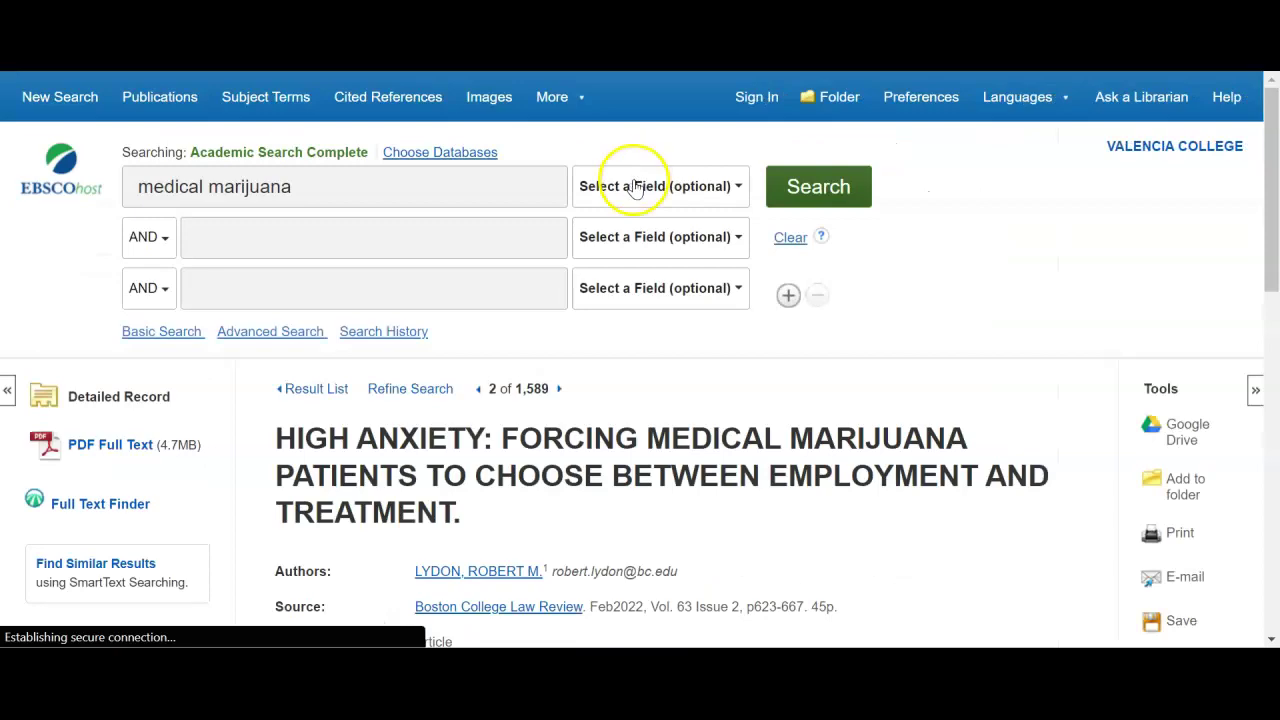
scroll(643, 314, "down", 3)
scroll(643, 318, "down", 4)
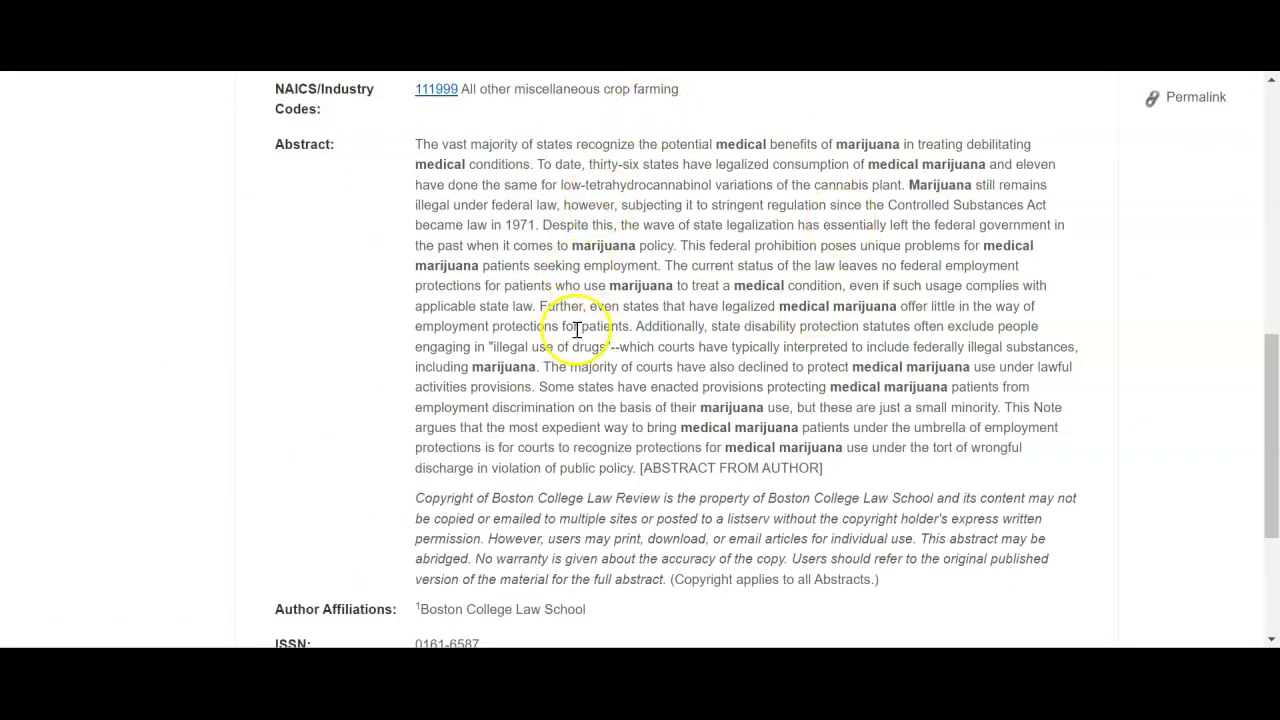
Review the article record's source and subject terms, and open its PDF full text.
scroll(580, 331, "up", 3)
scroll(577, 330, "up", 1)
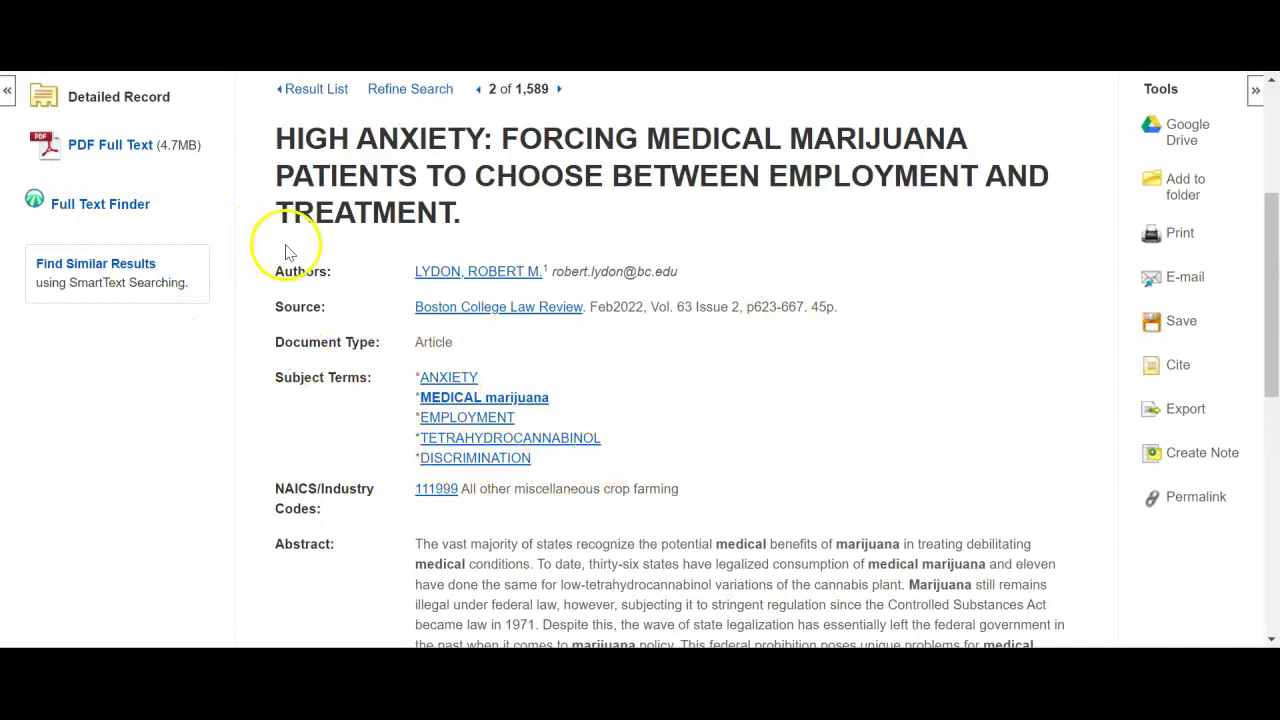
scroll(285, 252, "up", 2)
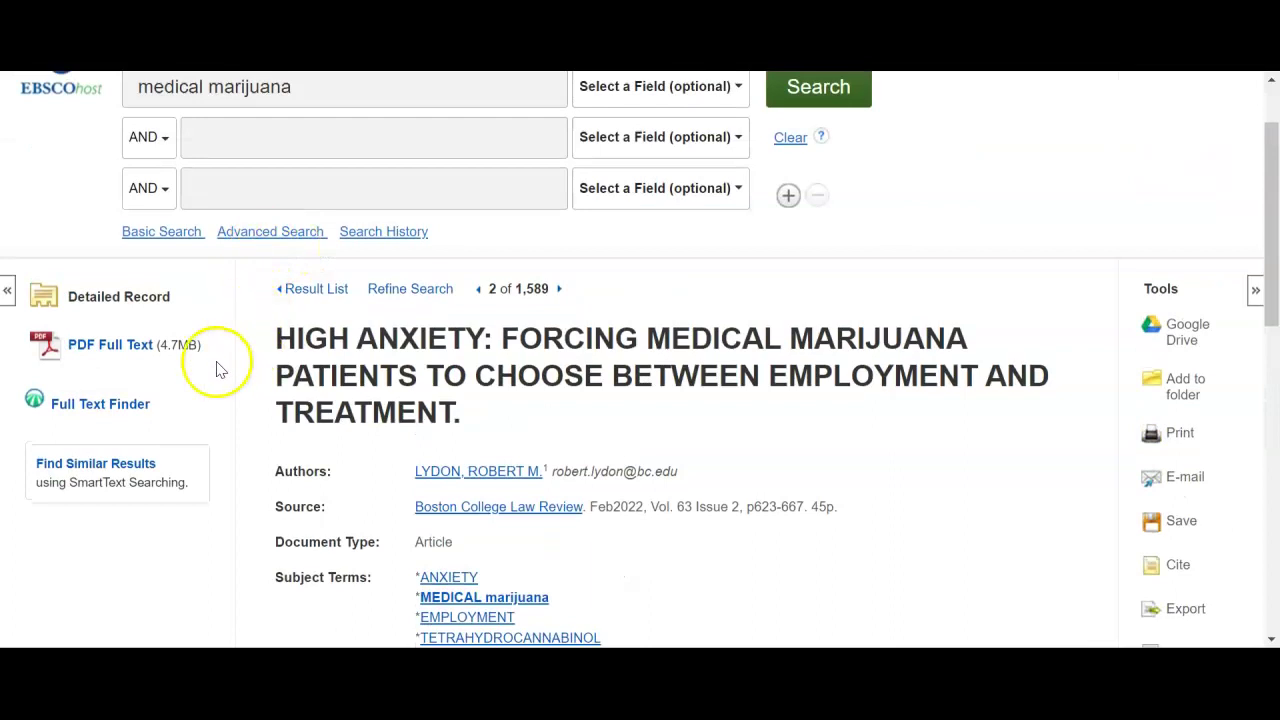
left_click(108, 350)
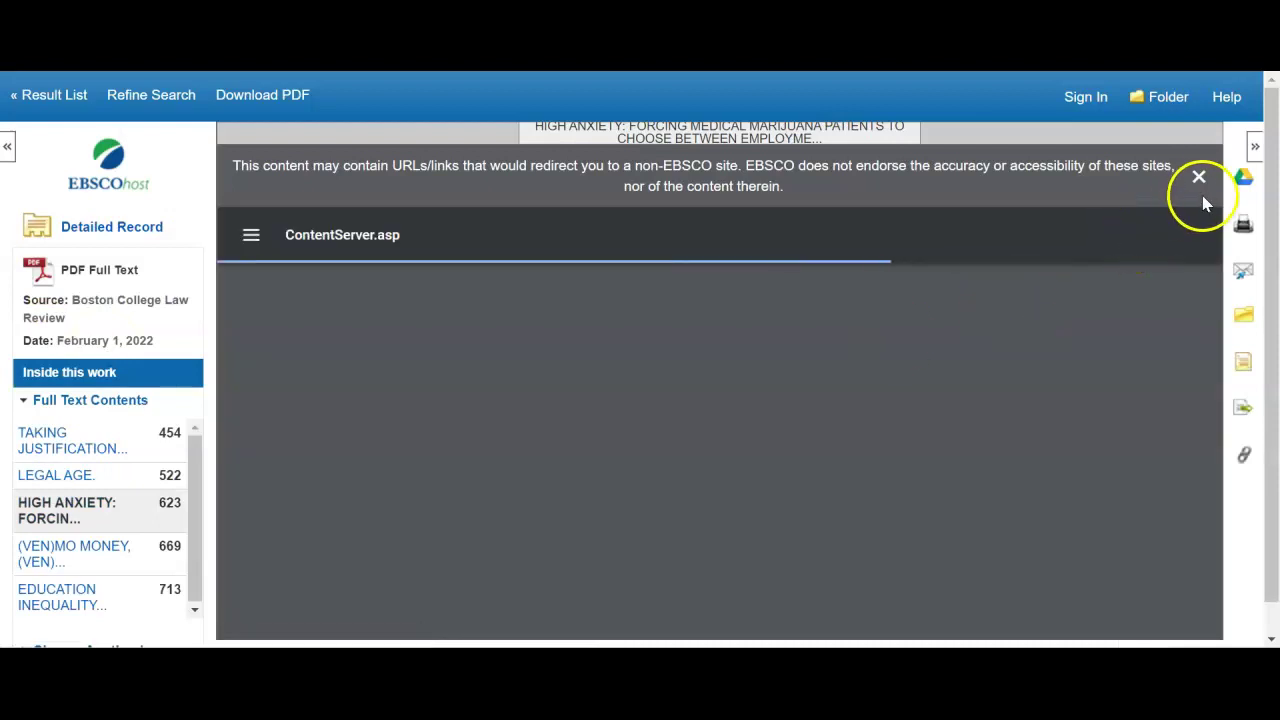
Dismiss the external-links notice above the PDF and skim the article's opening pages, including its abstract and footnotes.
left_click(1199, 179)
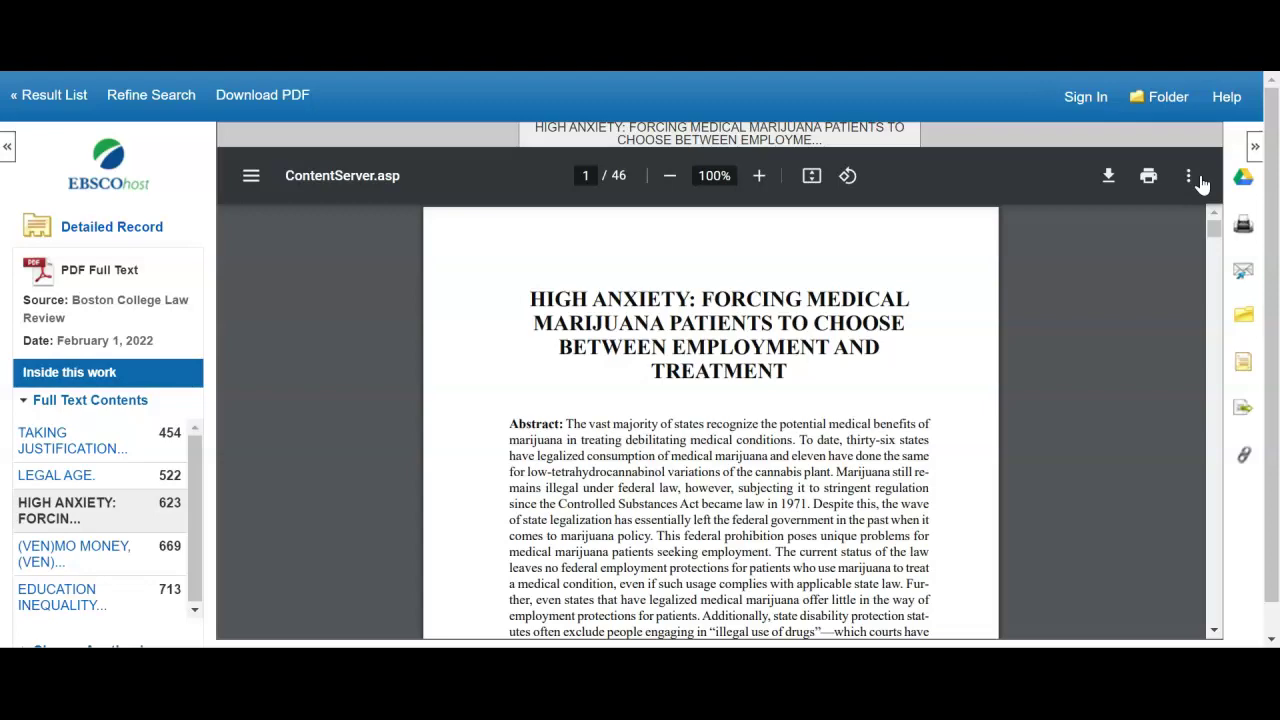
left_click_drag(1212, 224, 1208, 268)
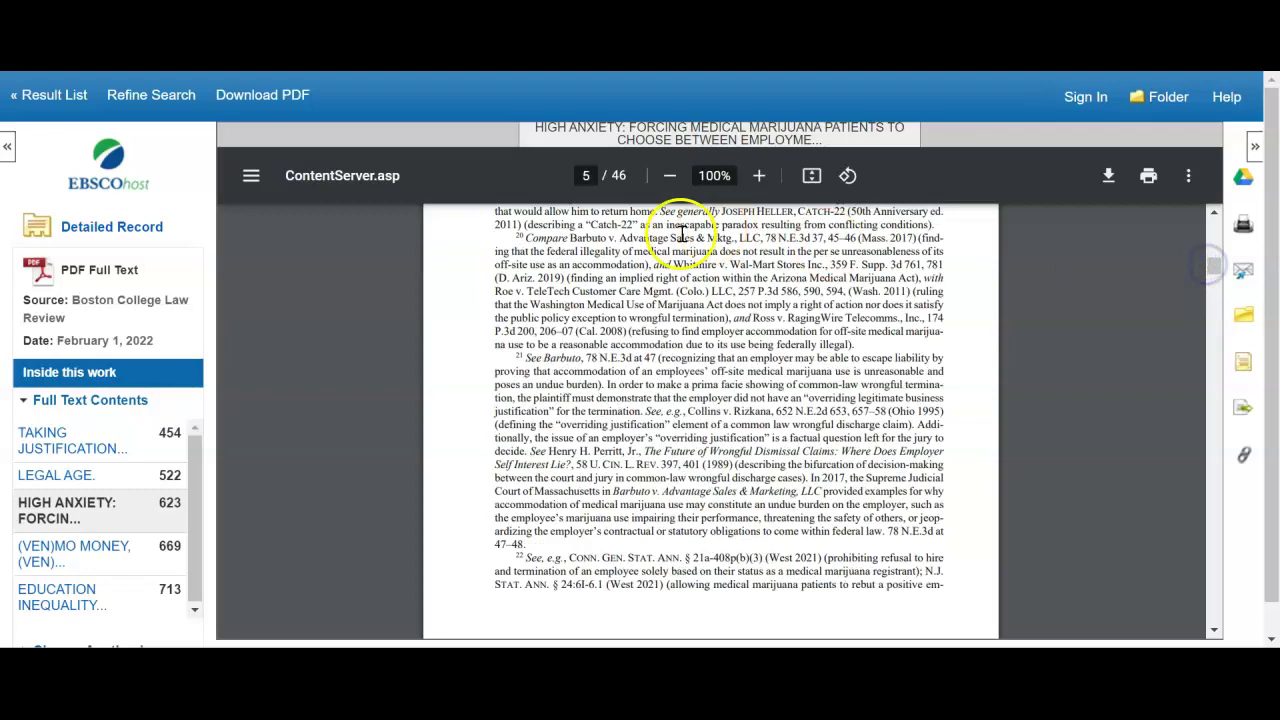
left_click_drag(1218, 272, 1222, 266)
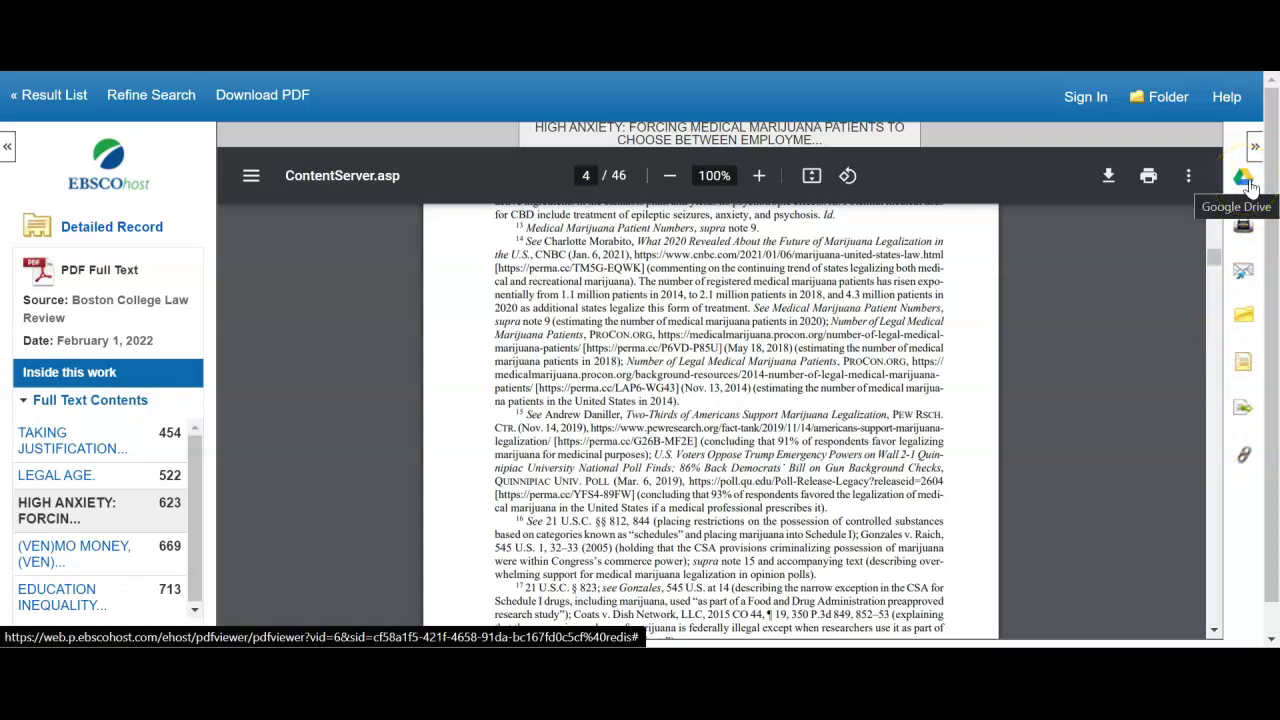
Open the article's citation formats, find the MLA 9th Edition entry, and select its full Works Cited citation.
left_click(1244, 228)
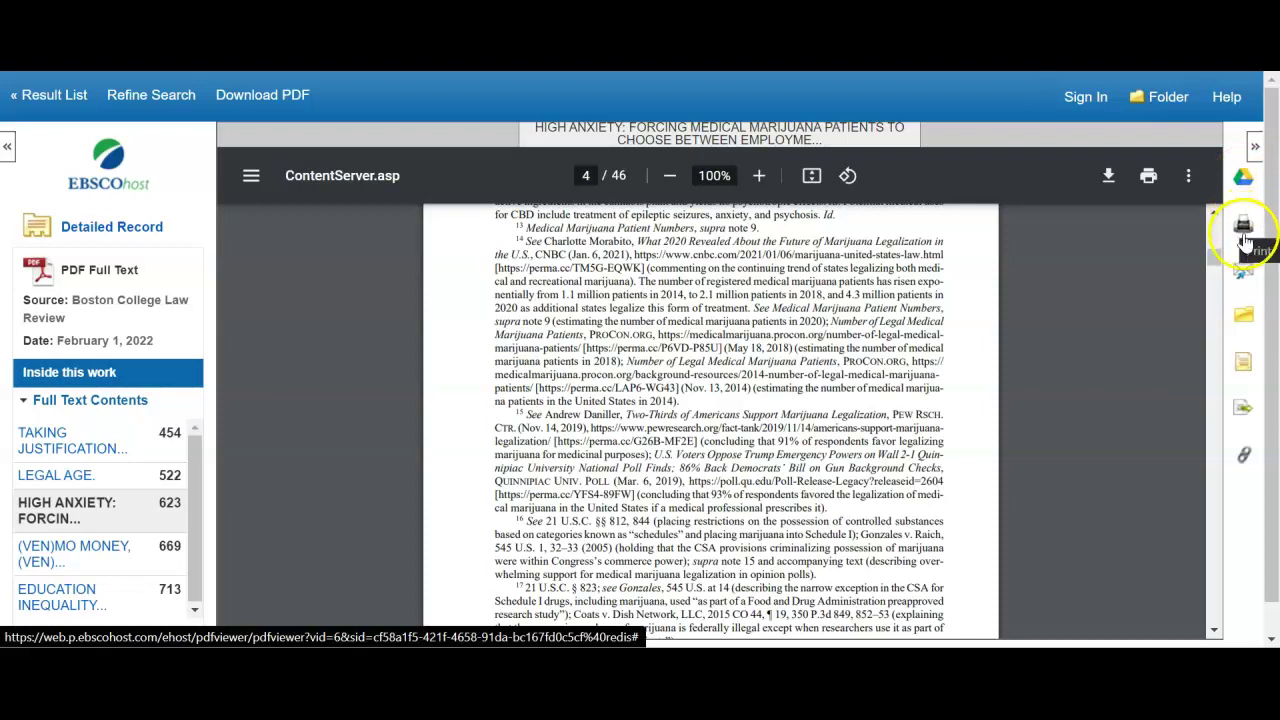
left_click(1247, 345)
left_click(1246, 366)
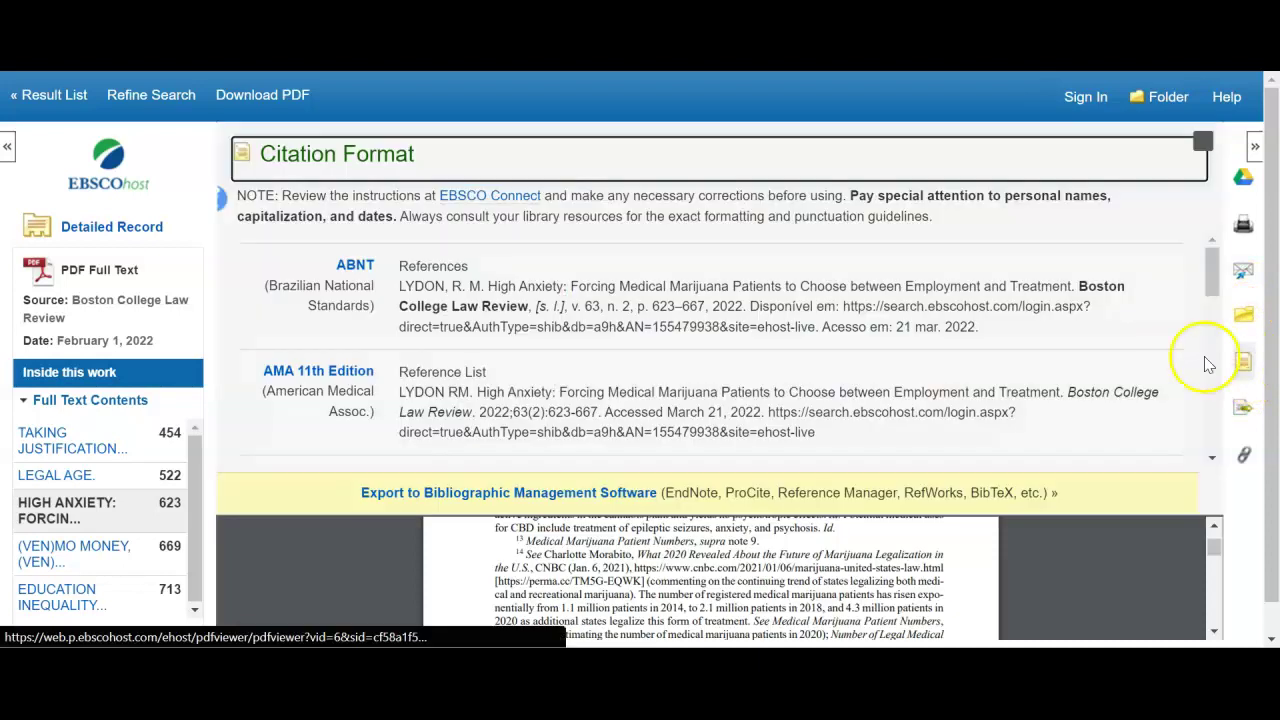
scroll(705, 265, "down", 5)
scroll(705, 270, "down", 3)
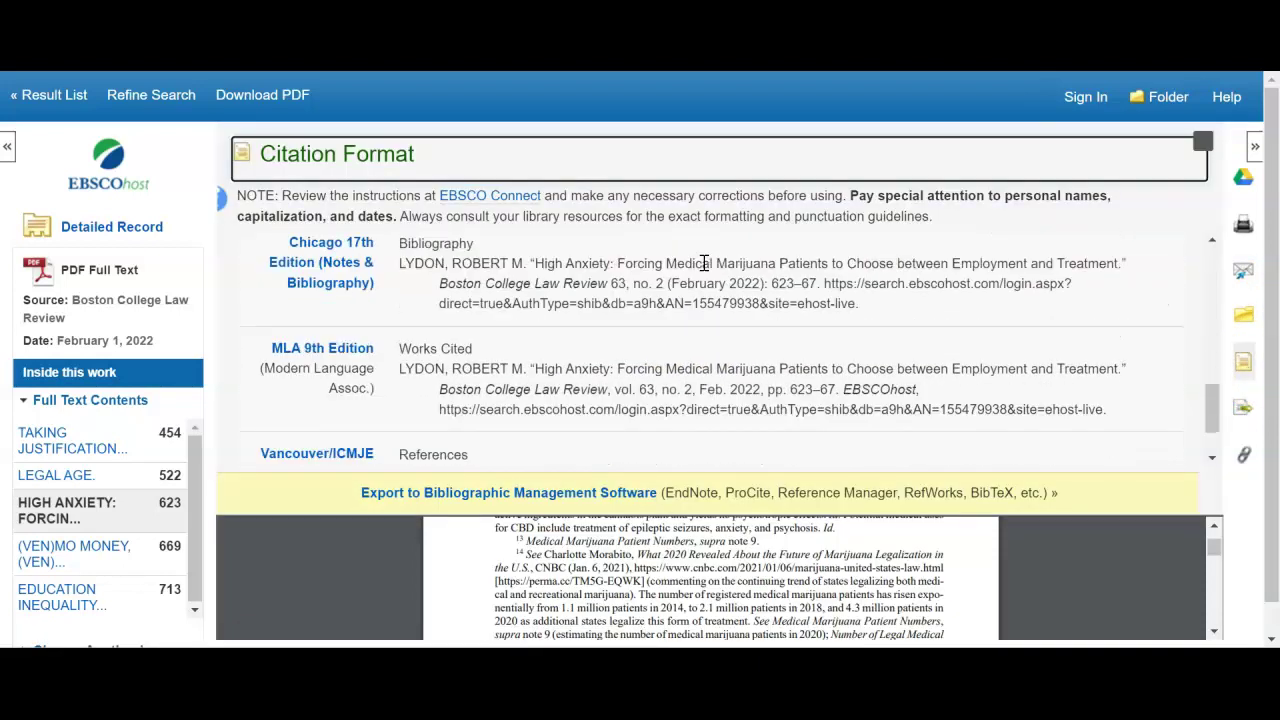
left_click(685, 342)
triple_click(685, 342)
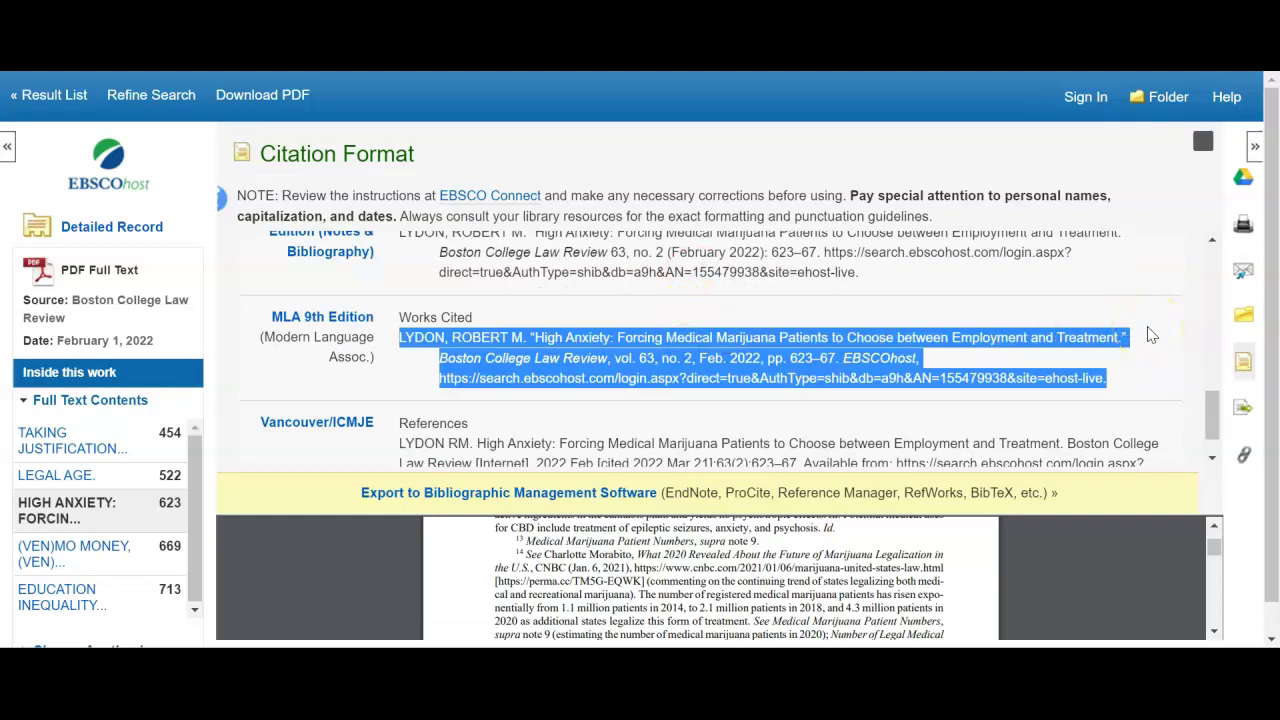
Highlight only the author's name in the MLA citation, close the citation formats, and go back to the PDF's early pages.
left_click(1133, 347)
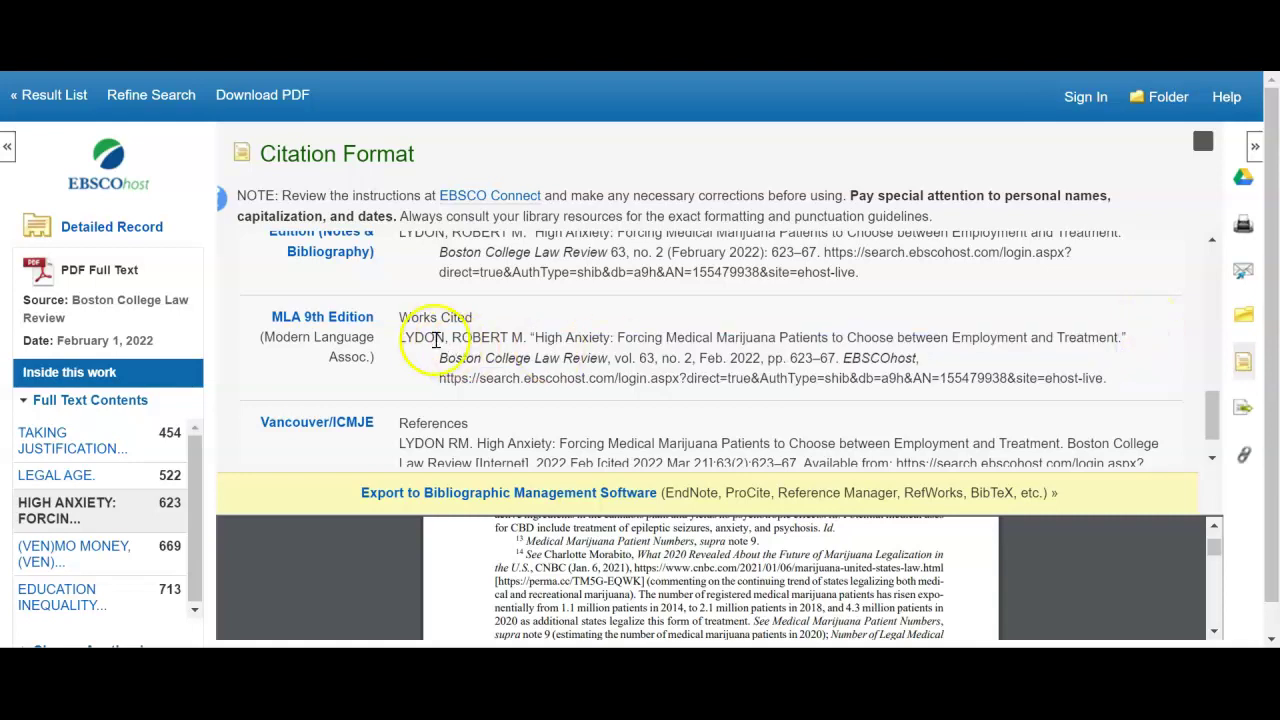
left_click_drag(398, 340, 517, 343)
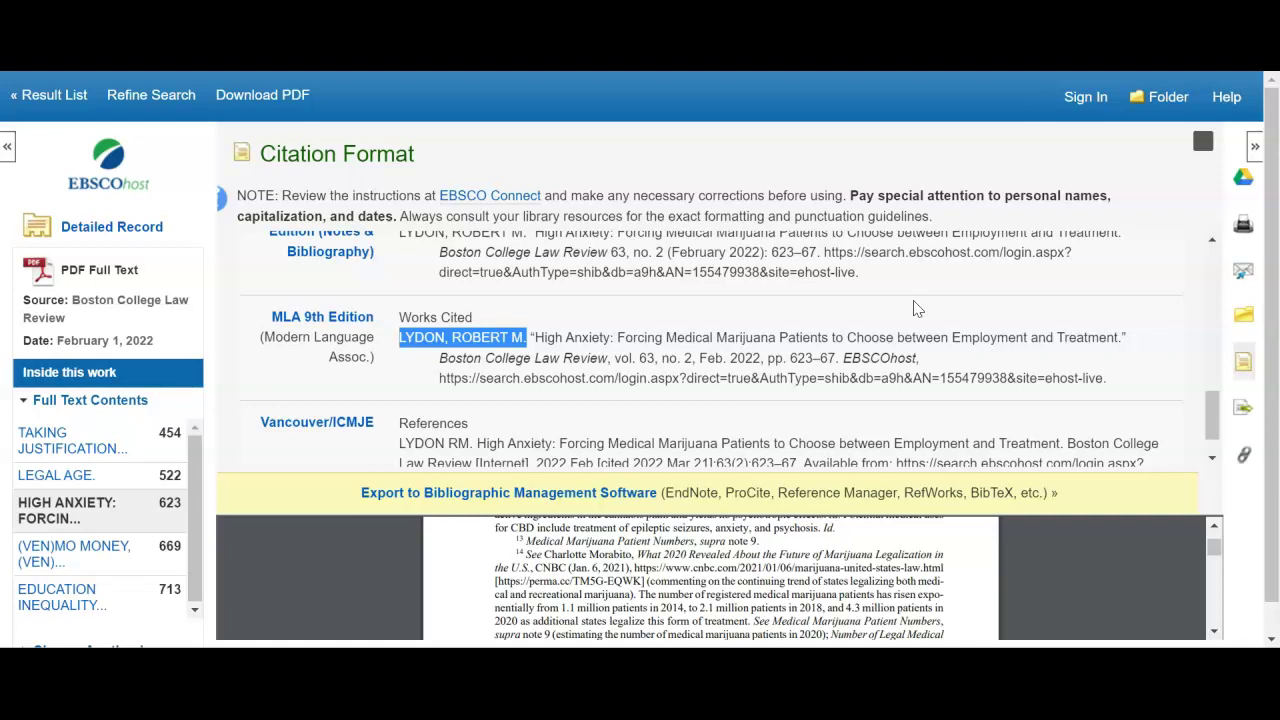
left_click(1202, 148)
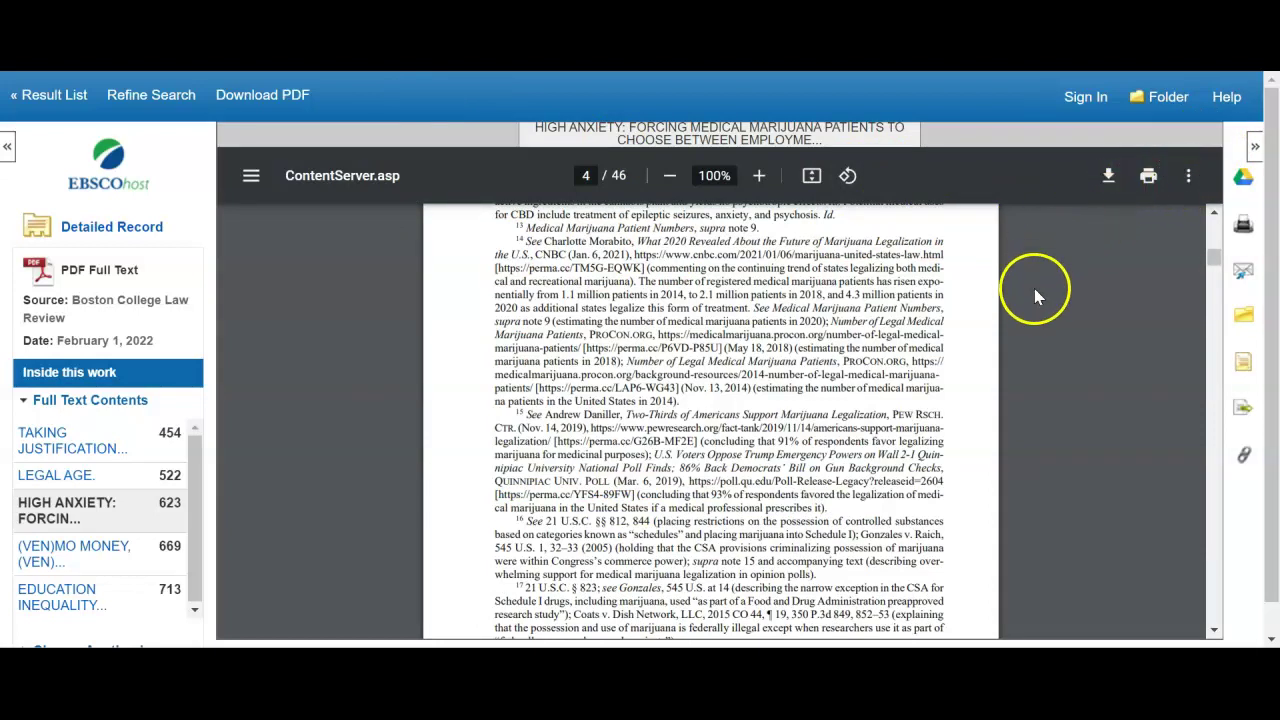
scroll(1036, 292, "up", 20)
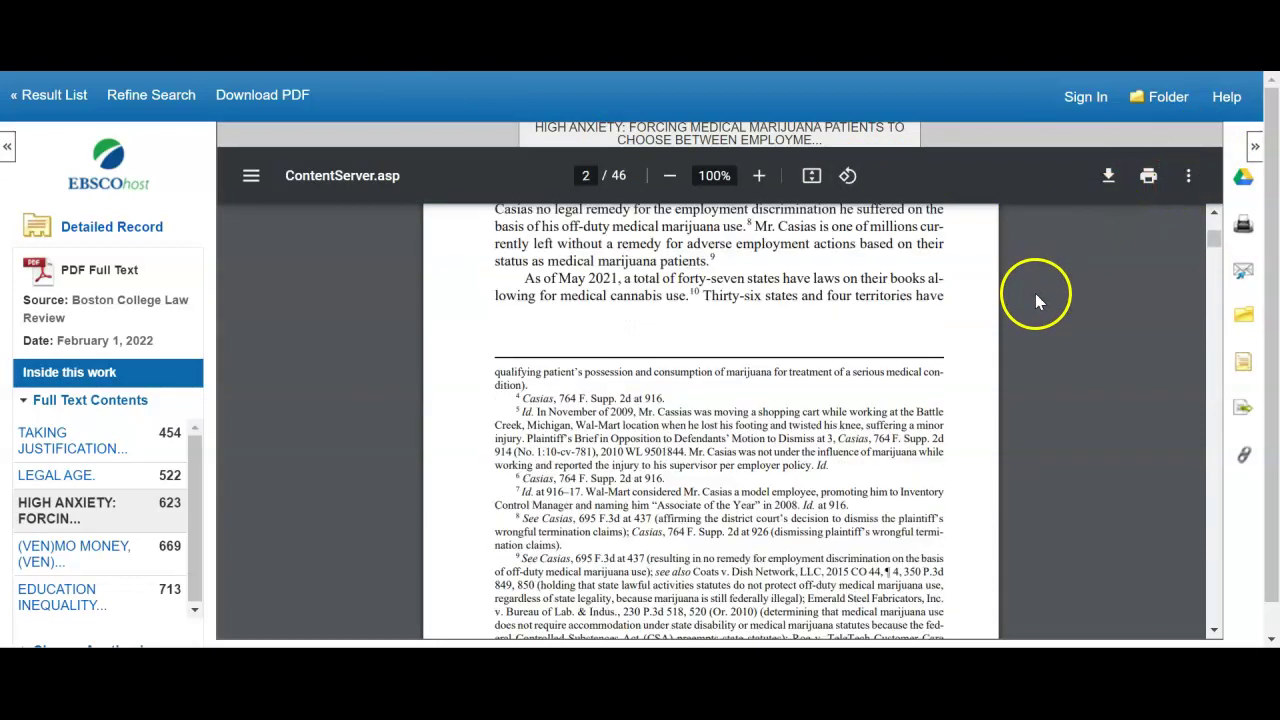